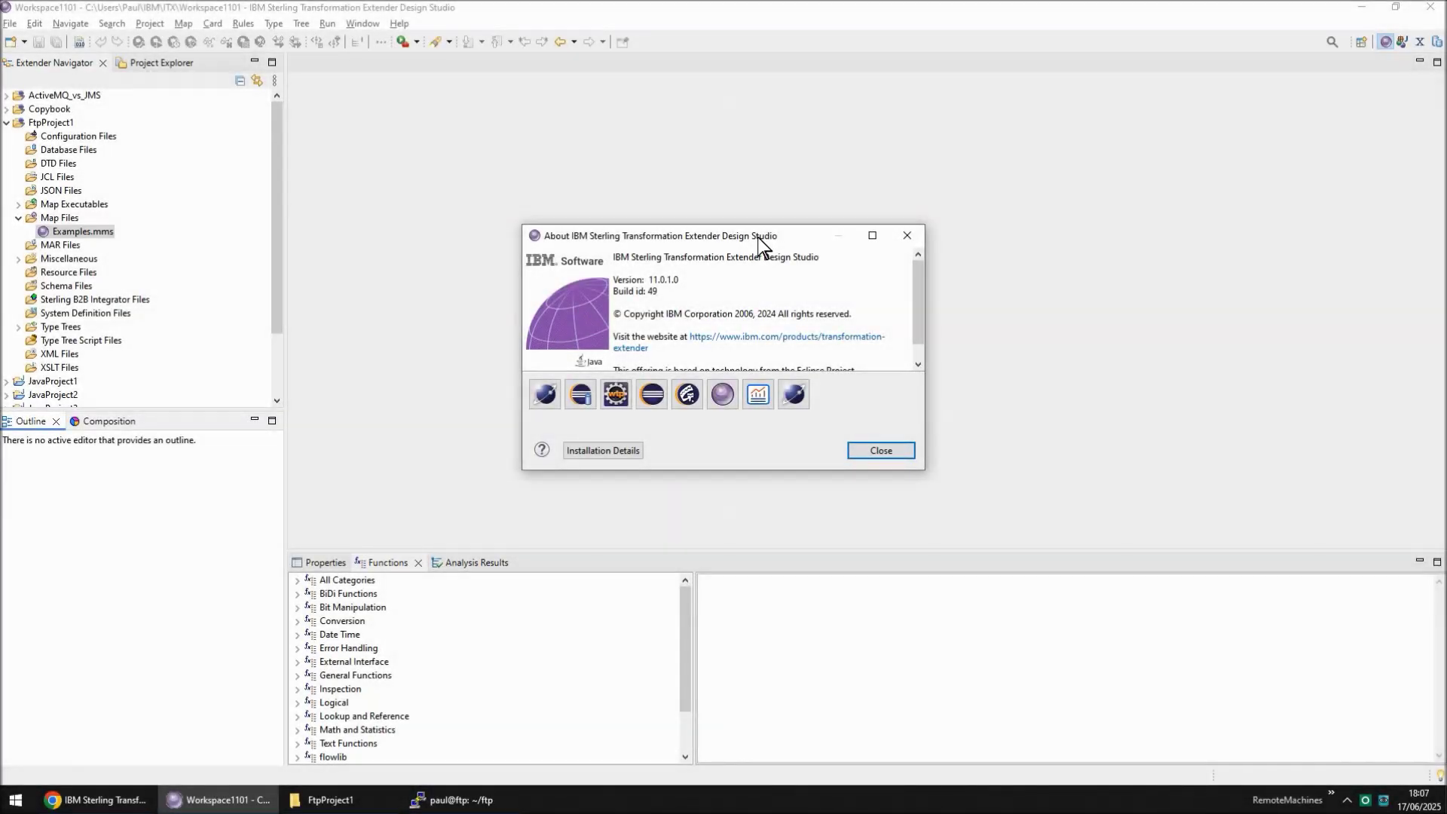
Close the About window, open Examples.mms from FtpProject1's map files, and select the SendFtp map in the expanded Examples outline
left_click(908, 236)
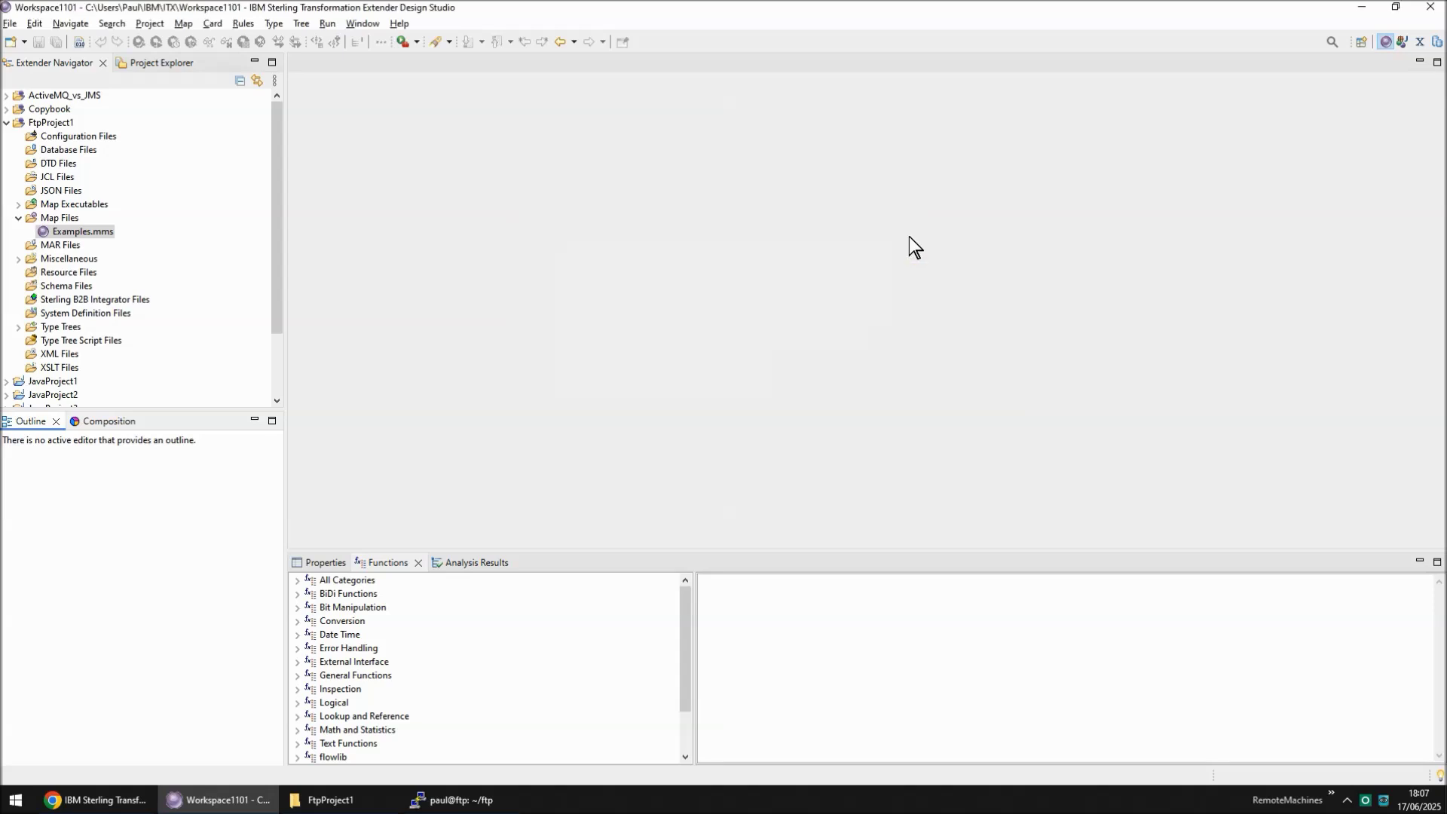
left_click(49, 123)
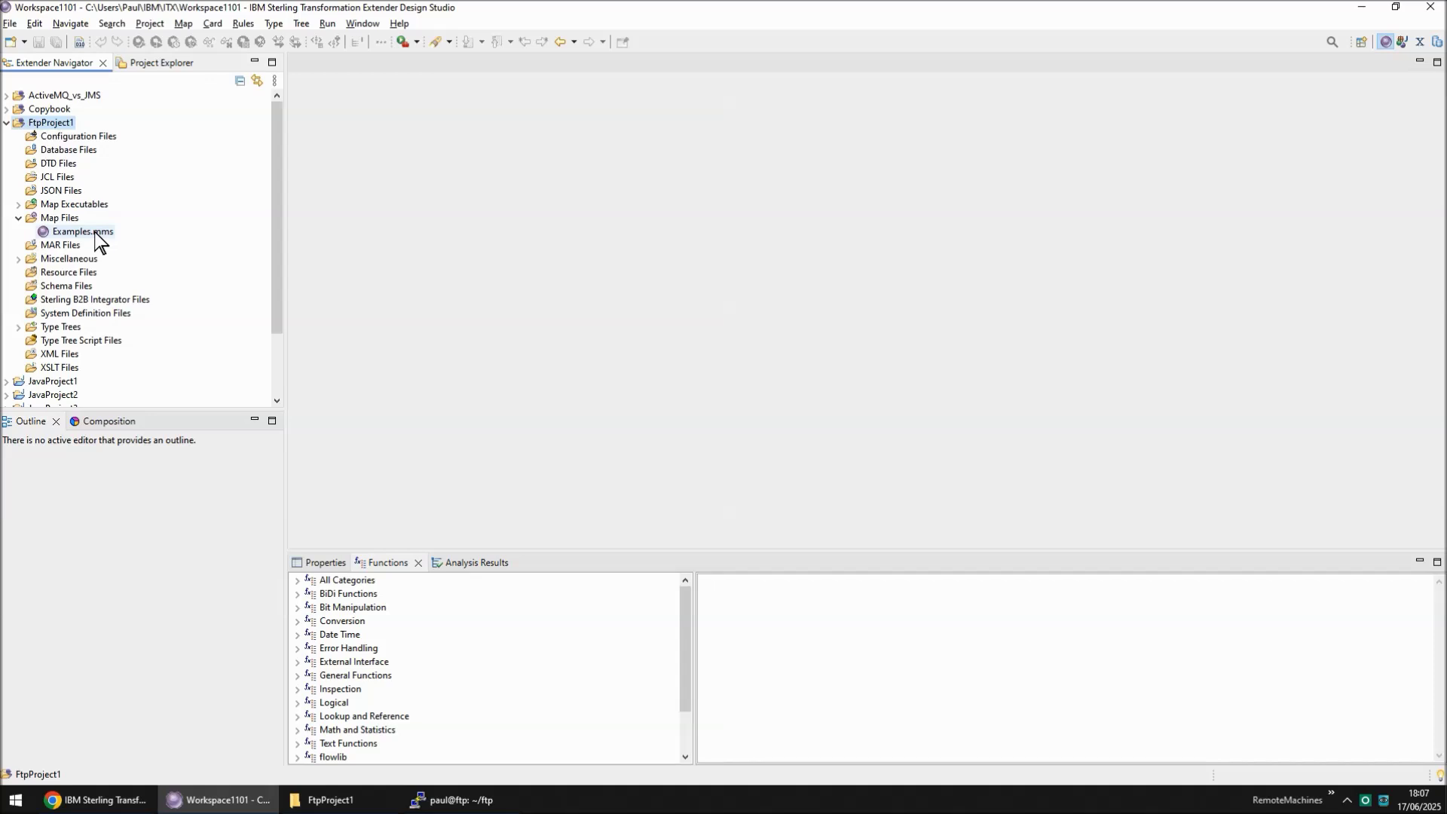
double_click(85, 232)
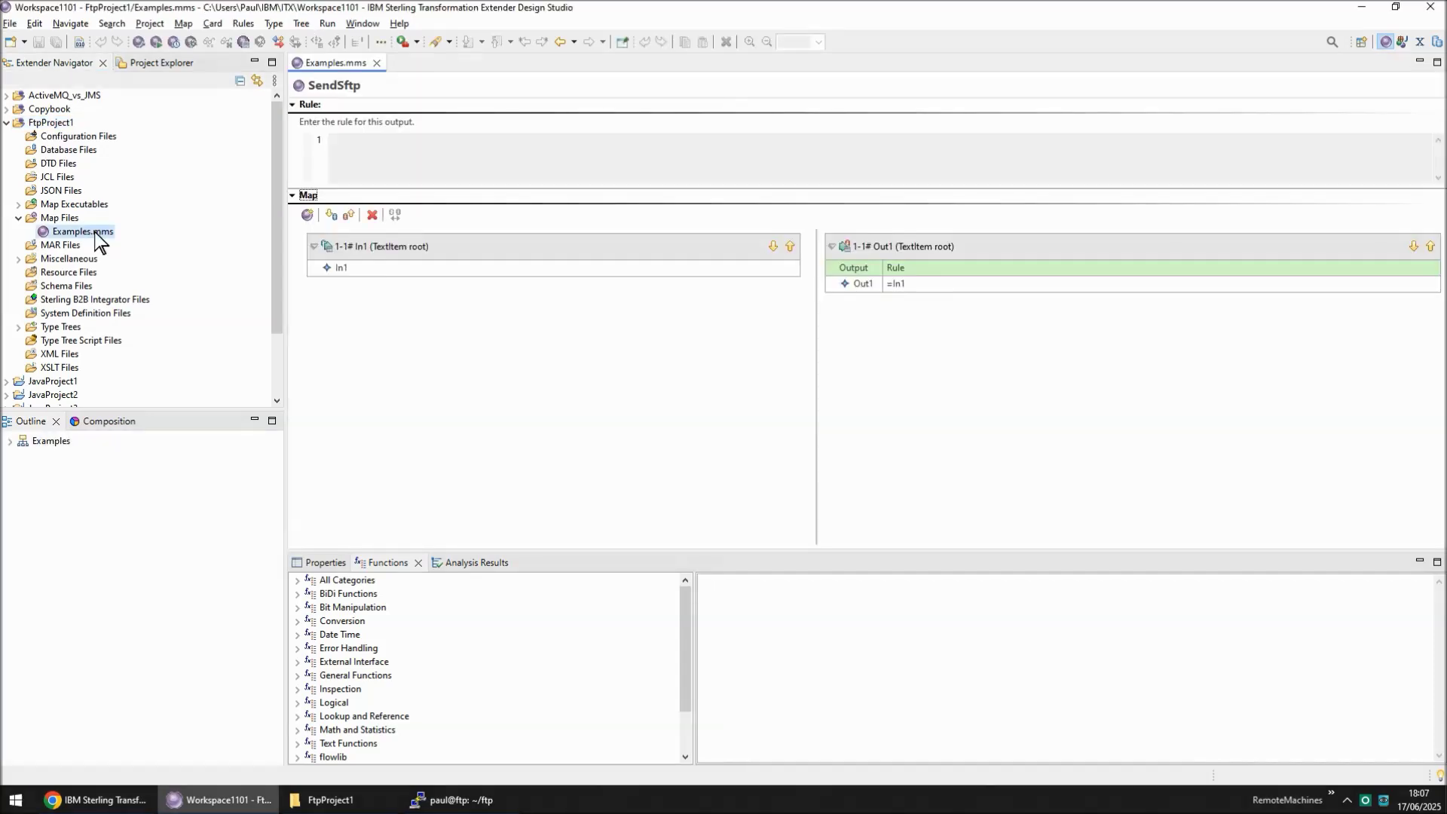
left_click(11, 442)
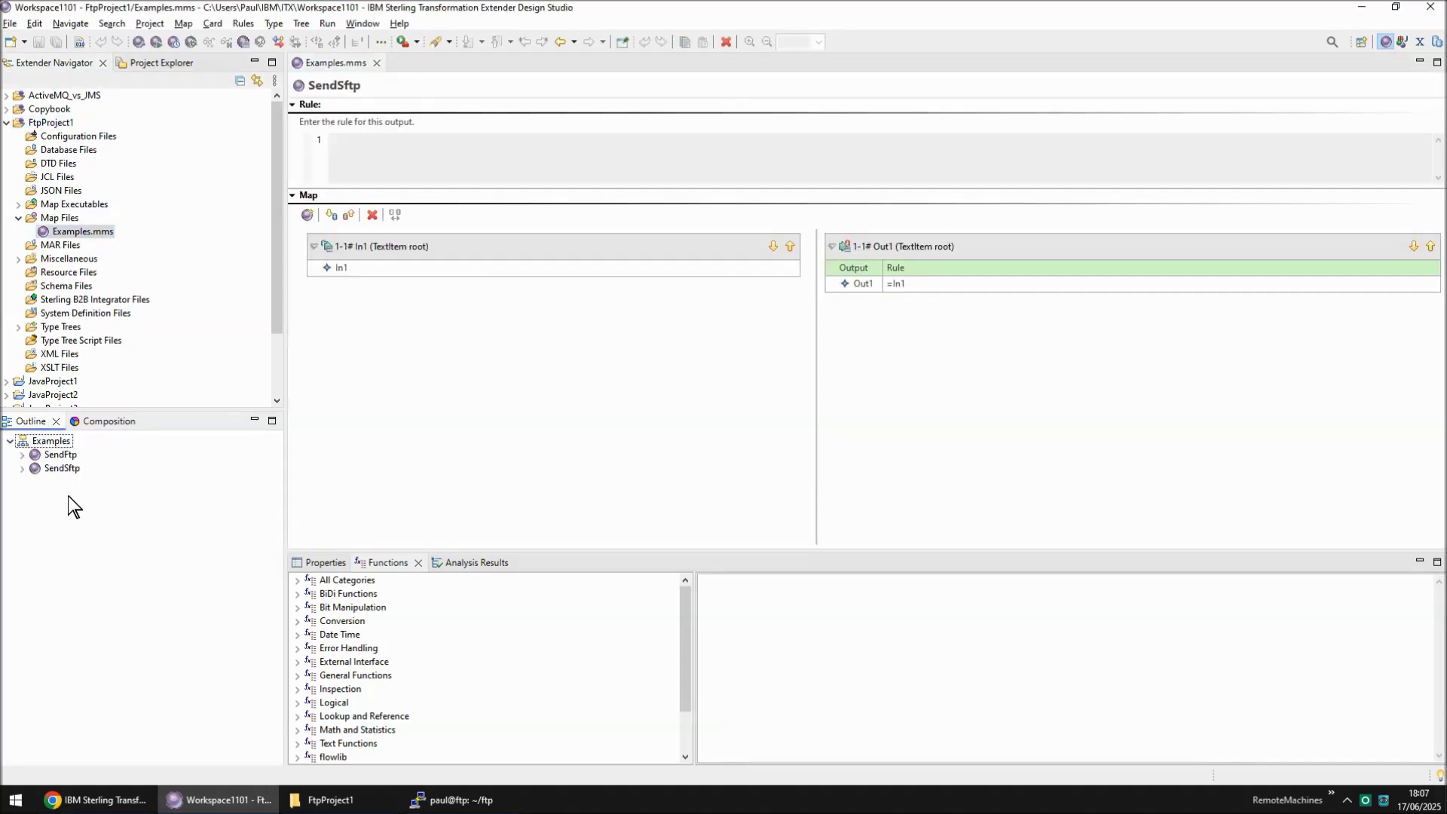
left_click(62, 455)
Review the source settings of the In1 input card and locate its Input.txt file in the FtpProject1 folder
left_click(553, 246)
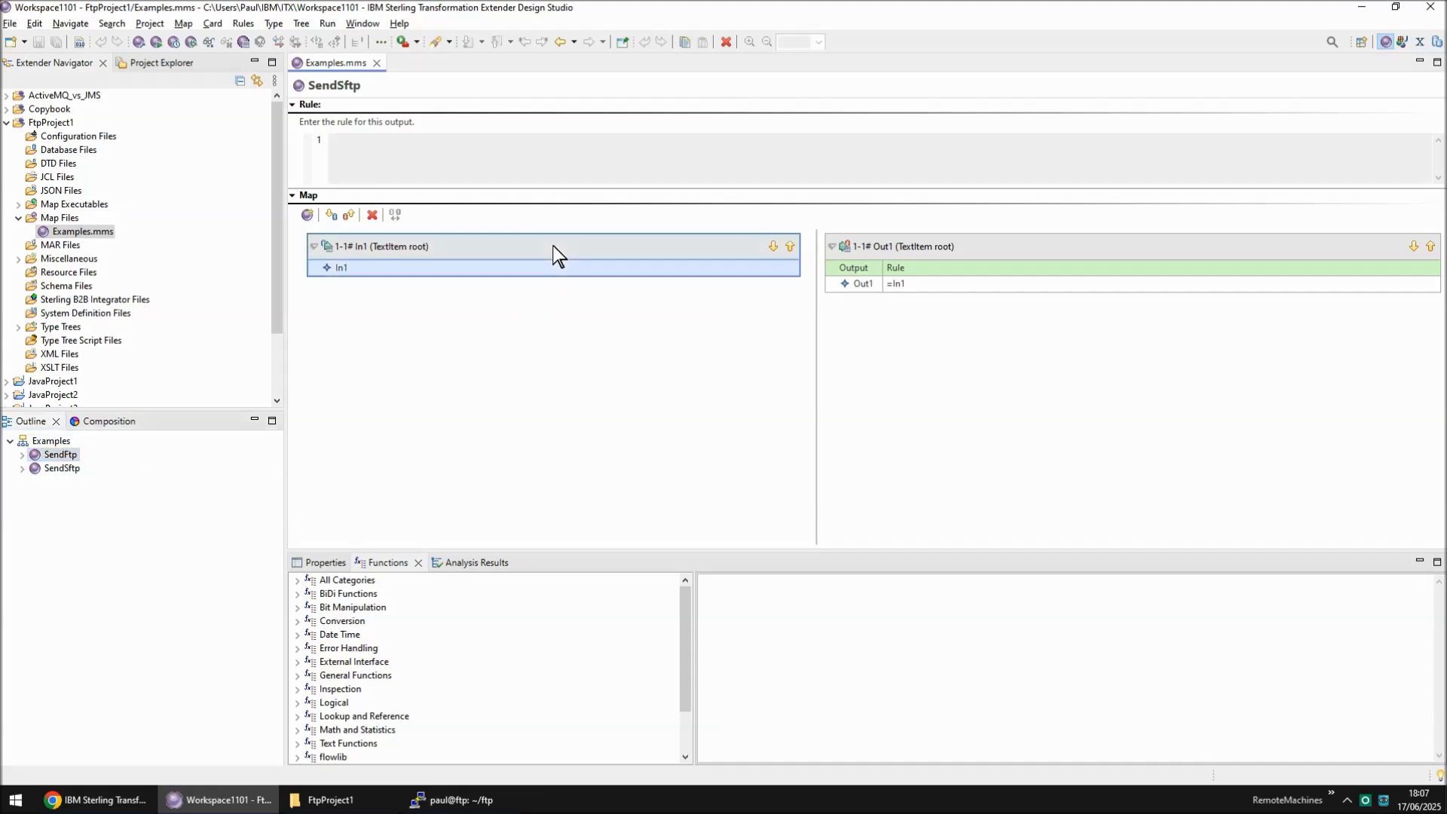
double_click(554, 245)
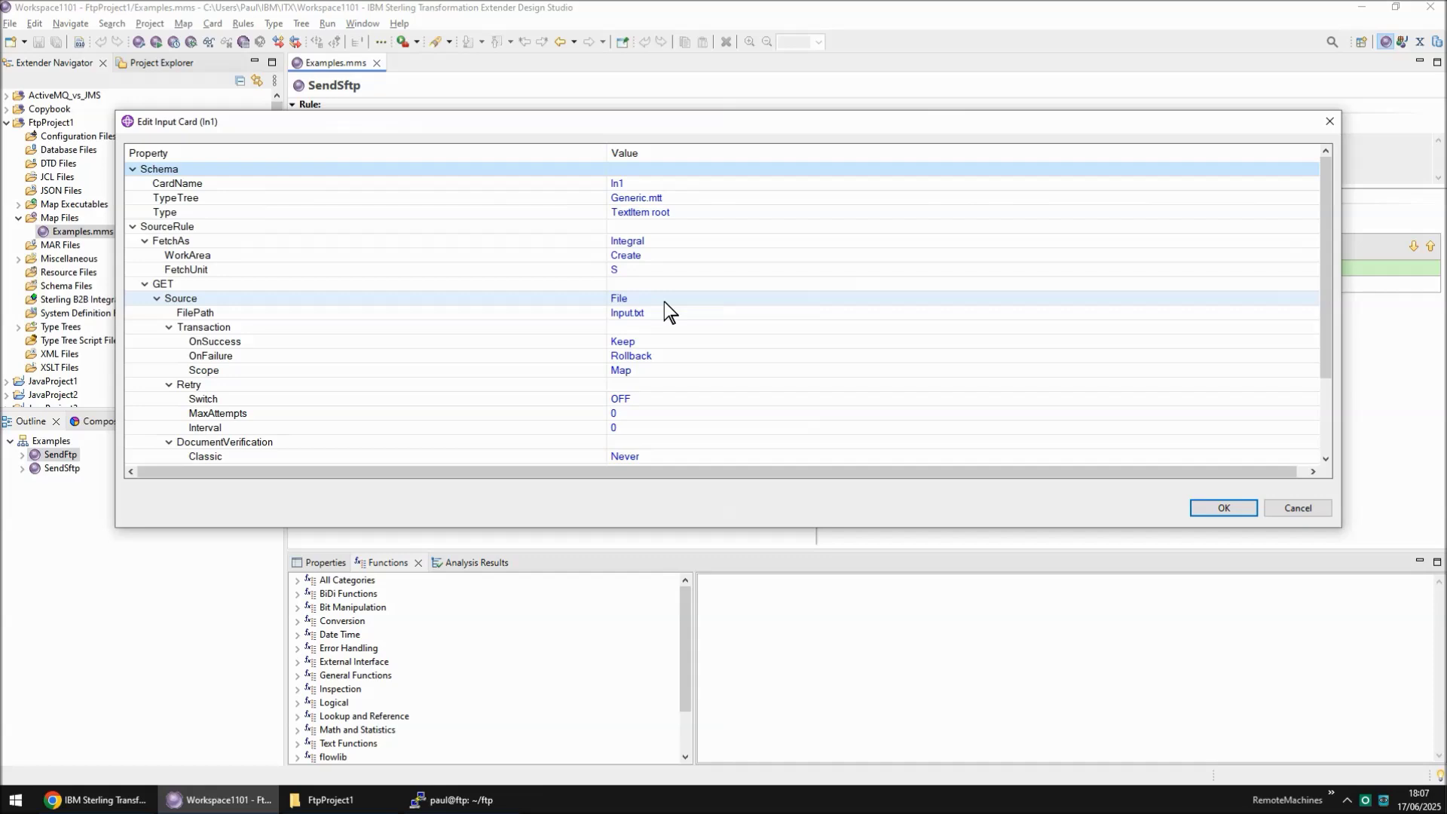
left_click(1293, 508)
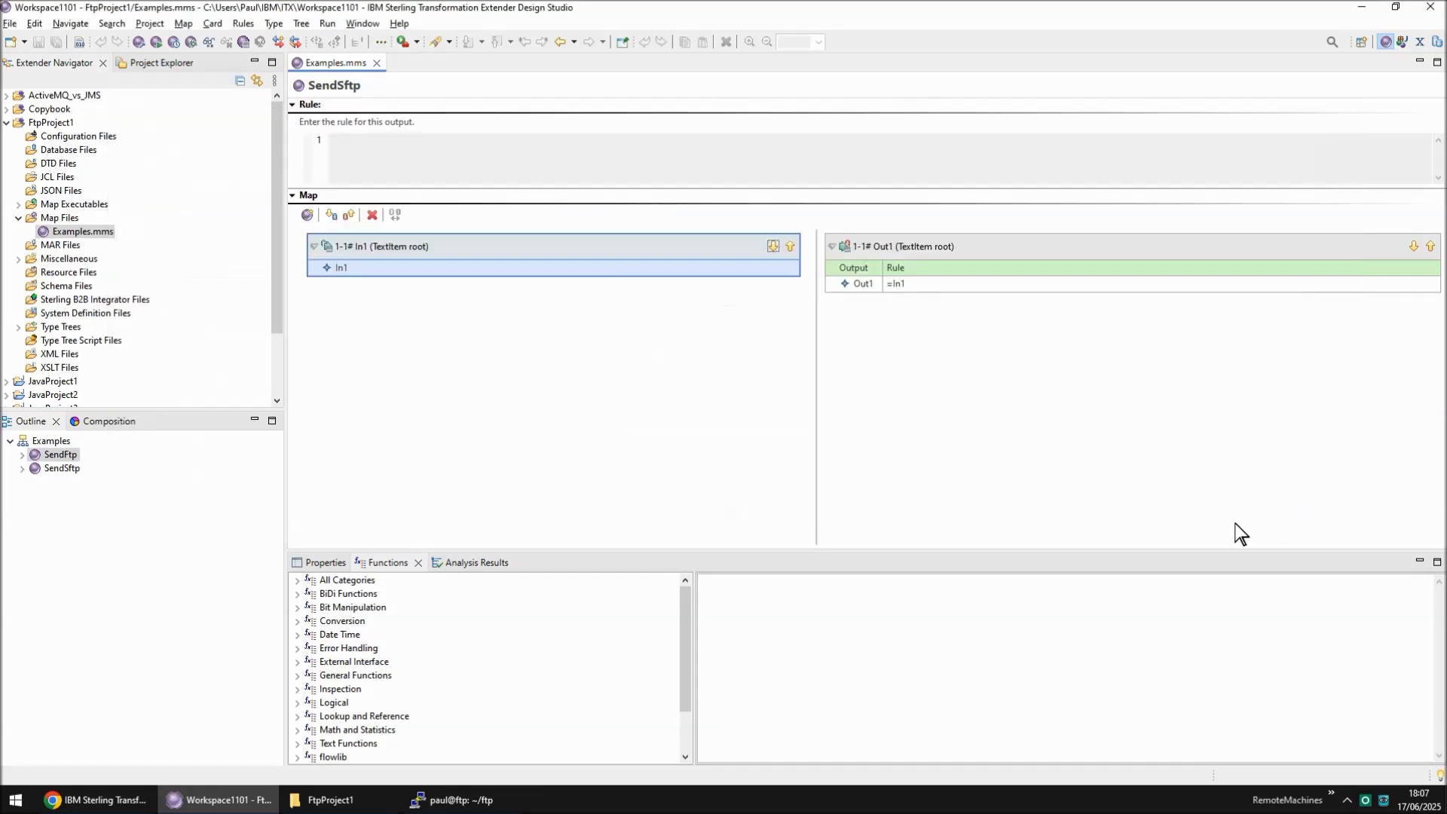
left_click(343, 801)
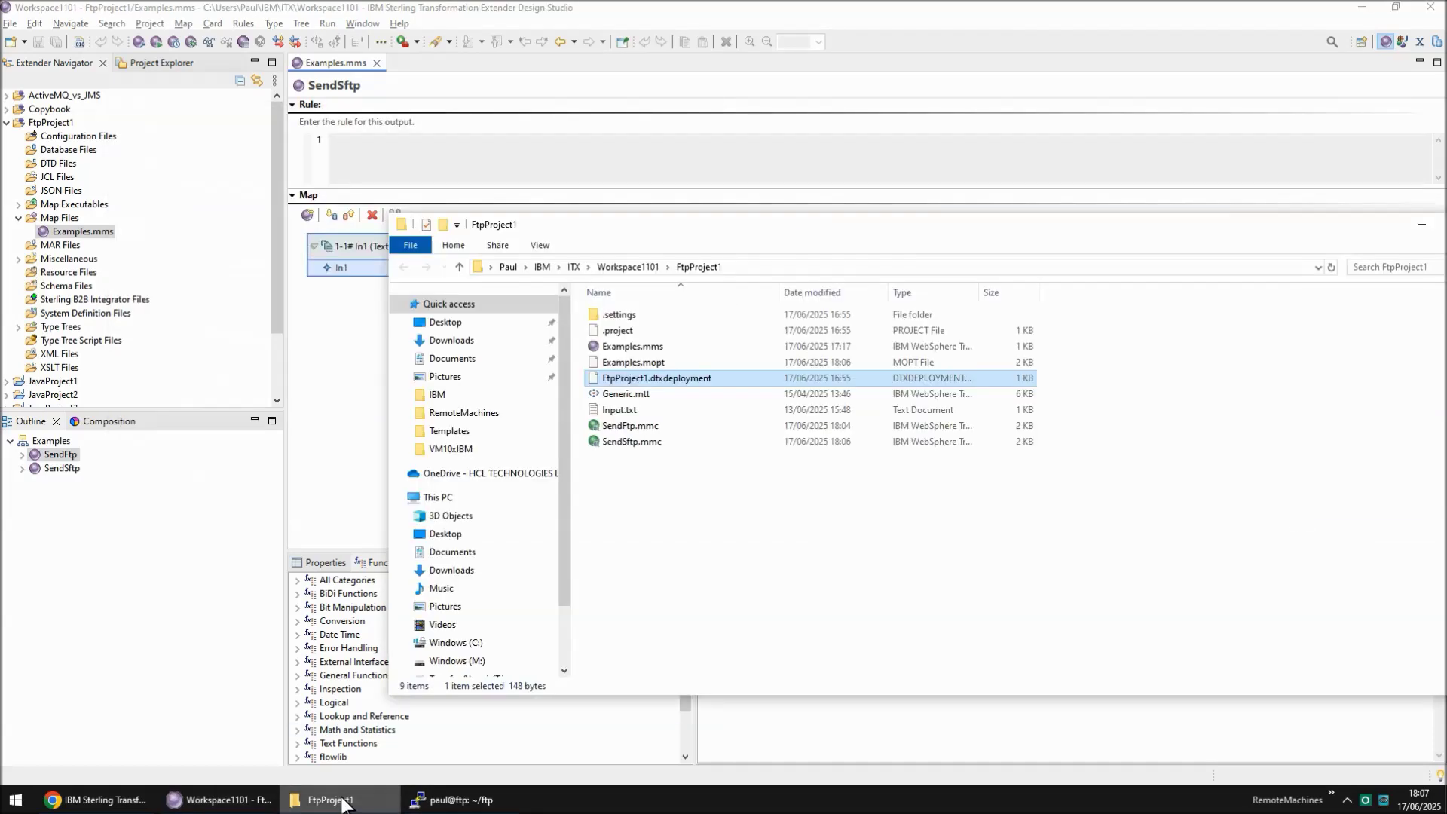
left_click(617, 410)
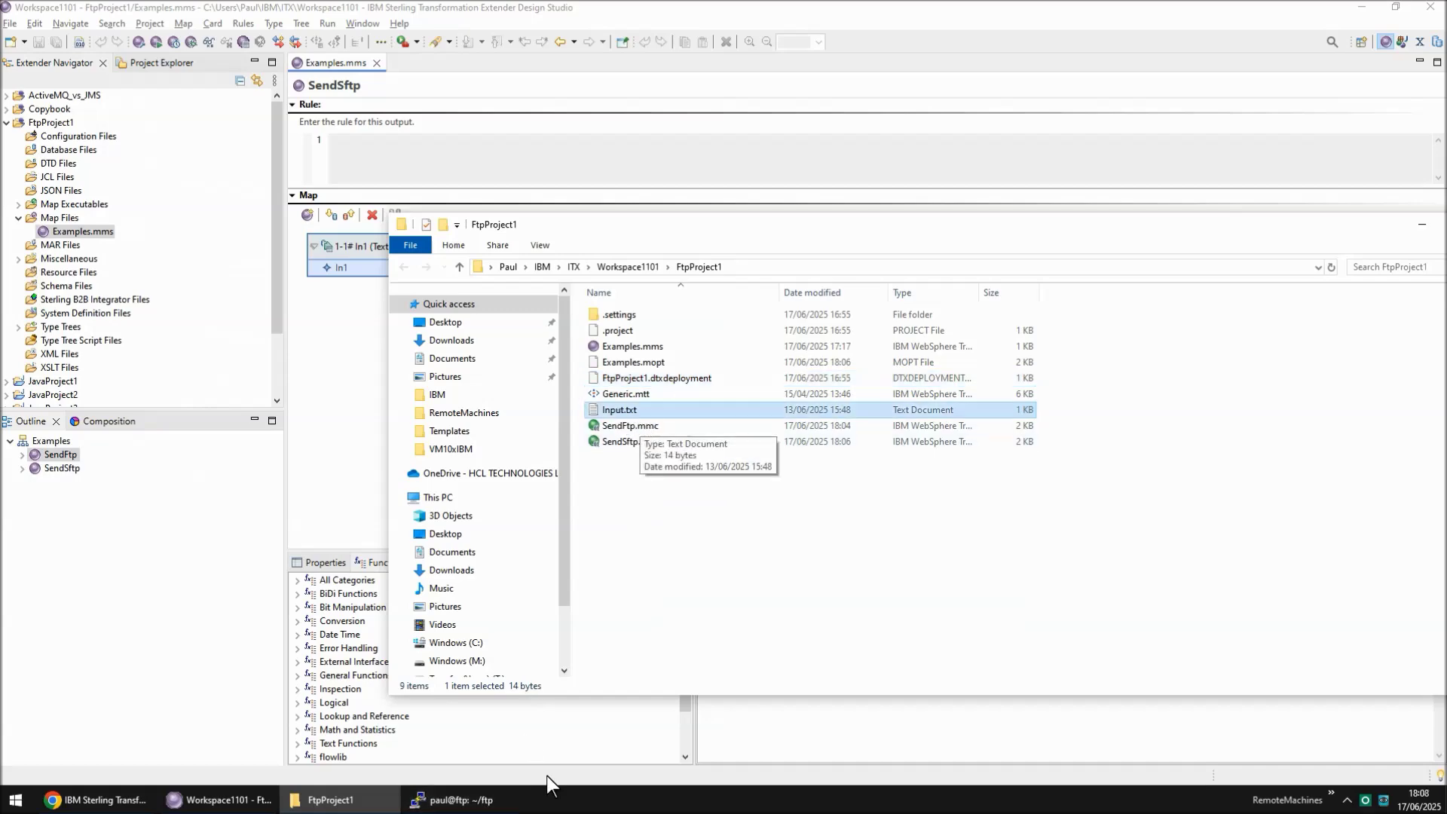
left_click(331, 799)
Review the FTP target and command of SendFtp's Out1 output card, leaving the card unchanged
double_click(992, 248)
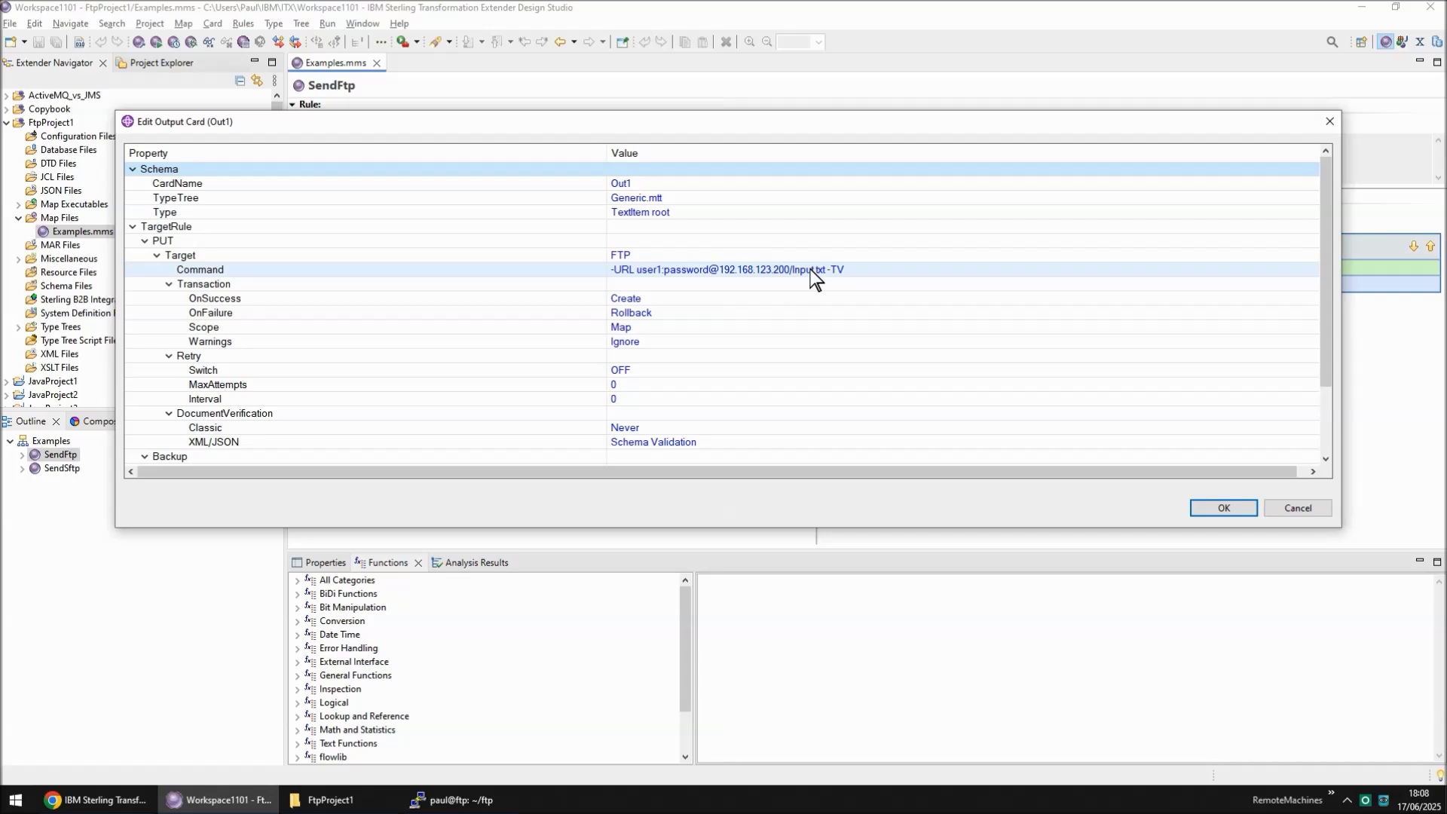
left_click(1300, 508)
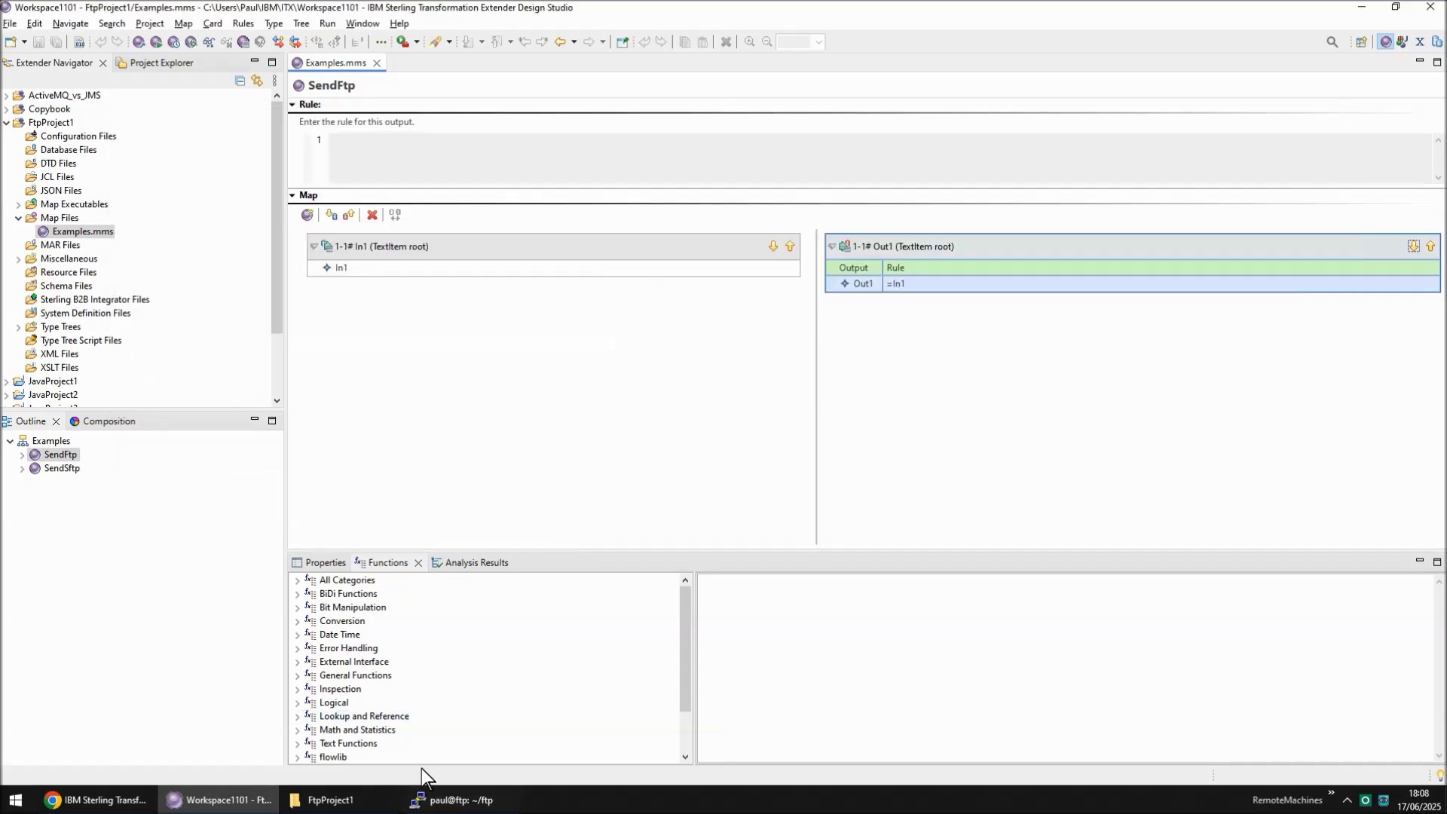
Switch to the FTP server's terminal, clear its screen, and list the files in the ftp directory
left_click(450, 800)
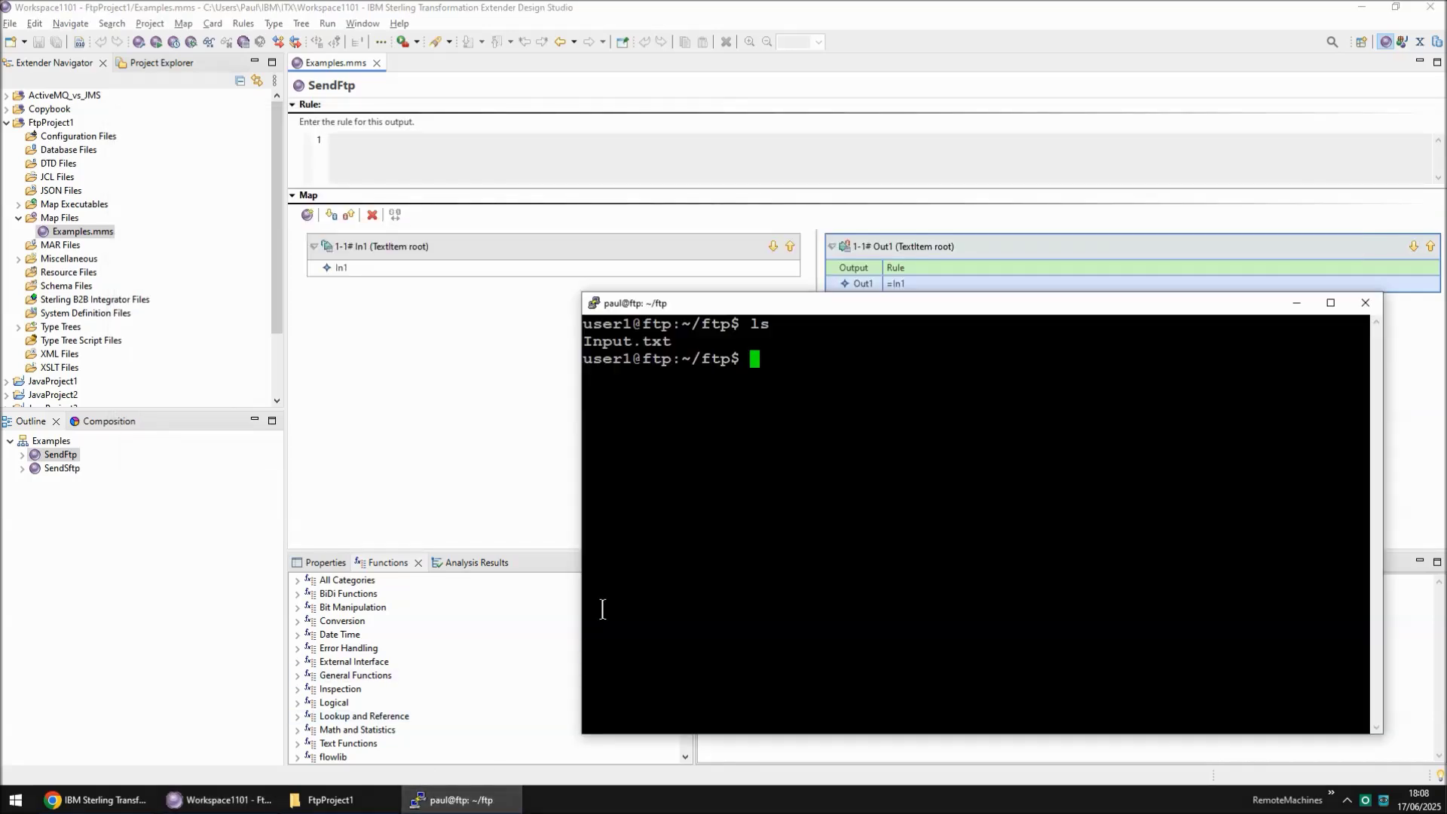
type("c")
key("BackSpace")
type("cls")
key("Return")
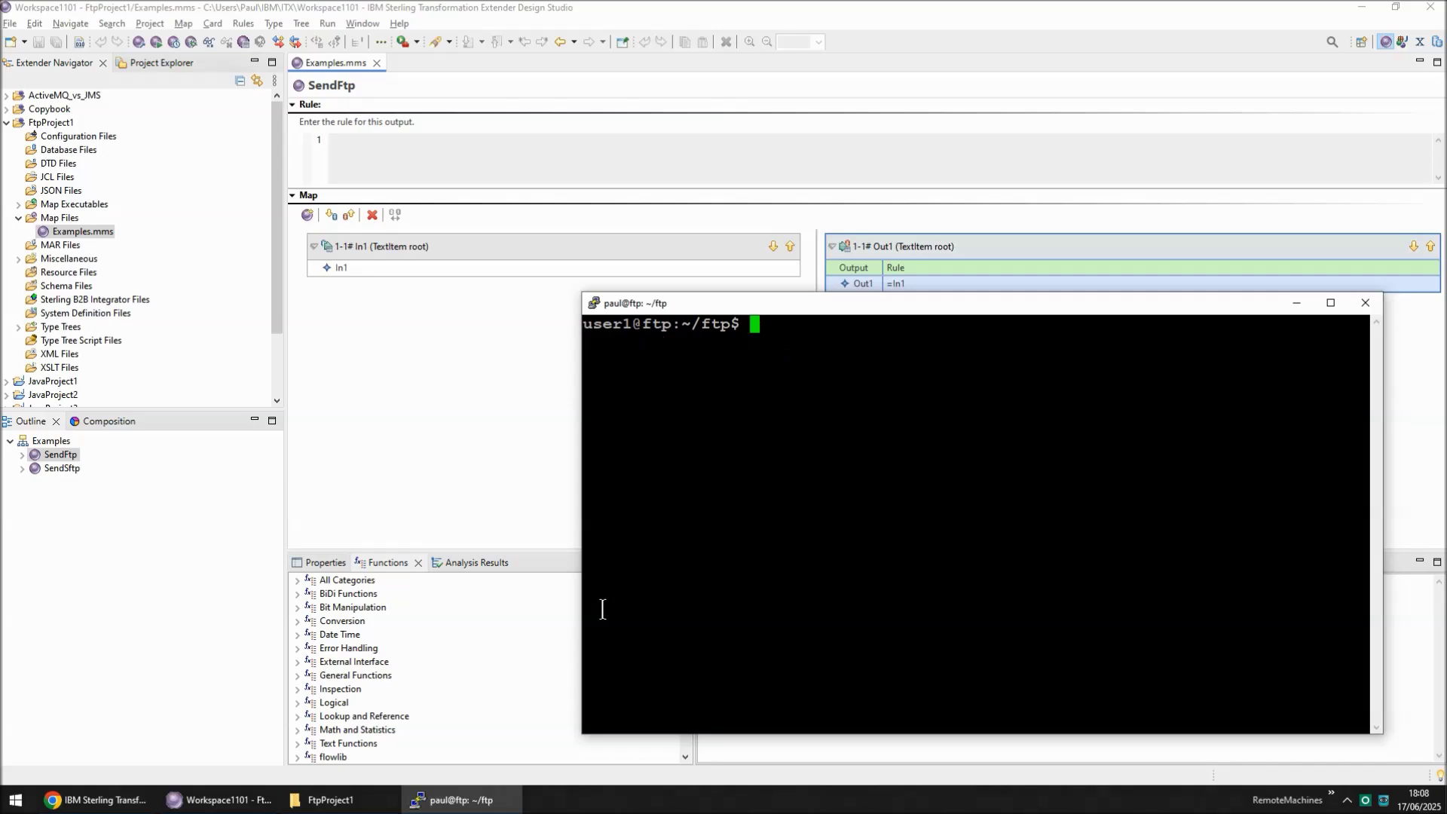
type("ls")
key("Return")
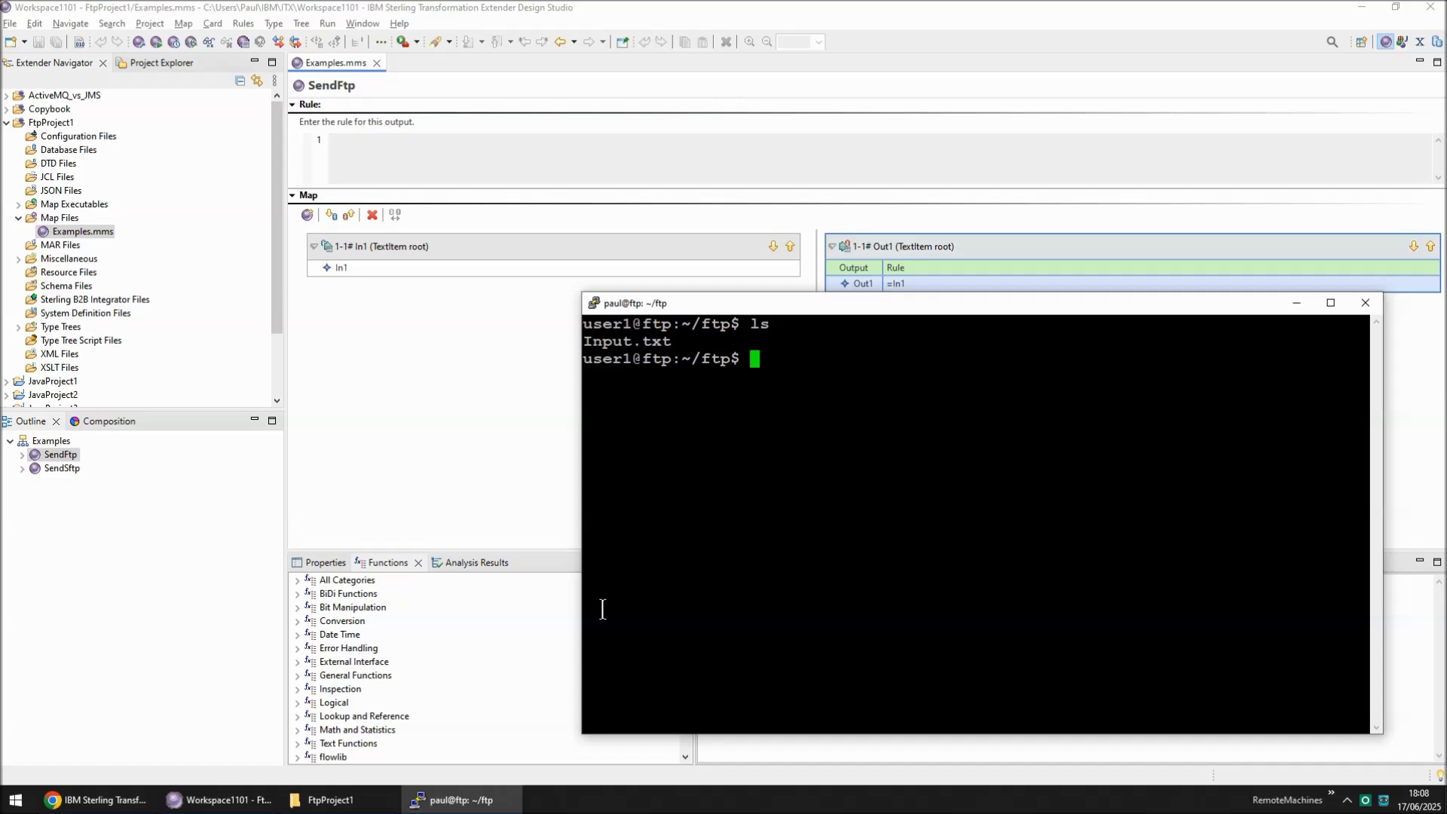
Delete all files in the server's ftp directory with rm *, and check it with a fresh listing on a cleared screen
type("rm *")
key("Return")
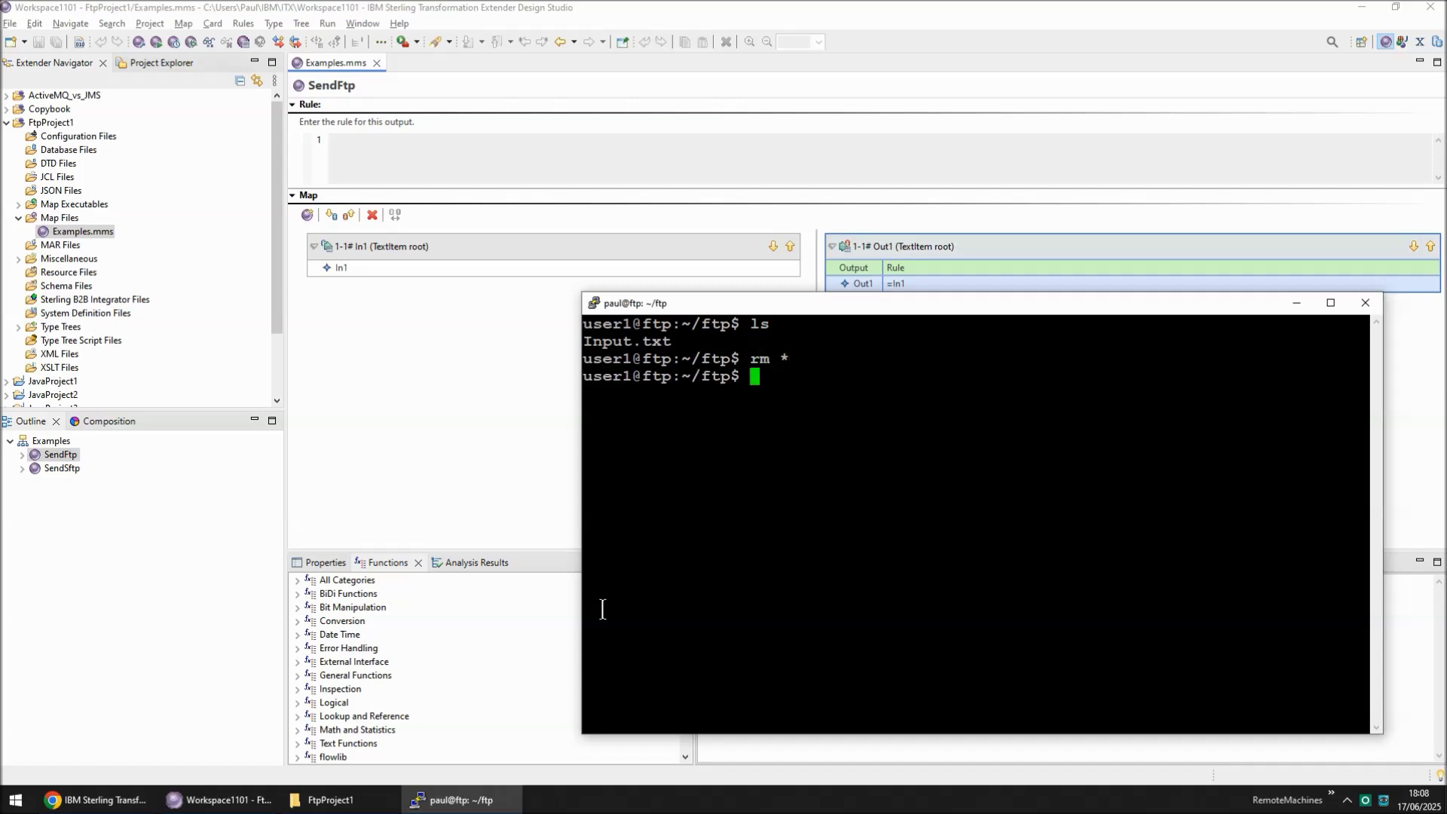
type("cls")
key("Return")
type("ls")
key("Return")
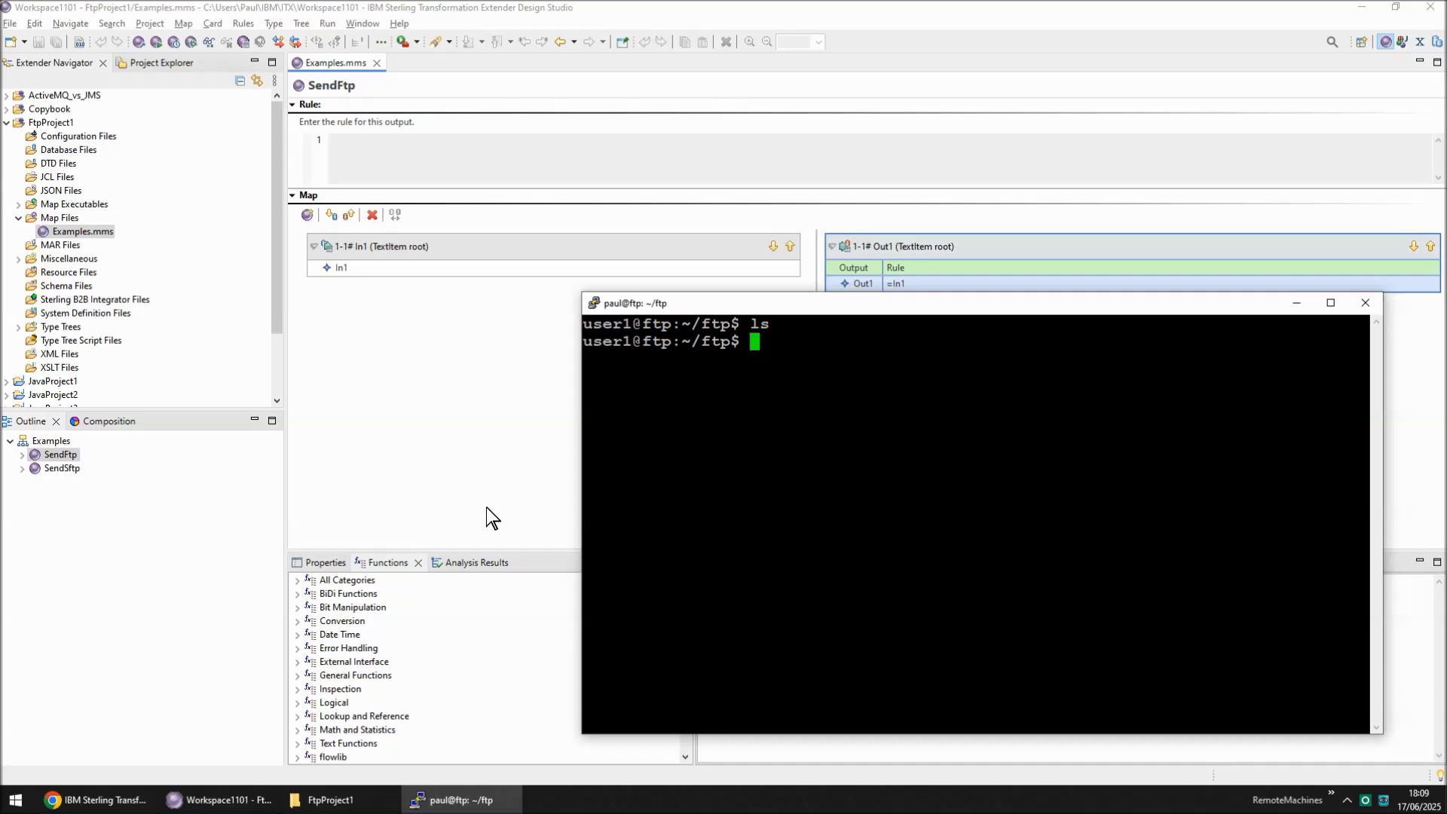
Return to Design Studio, run the SendFtp map, and dismiss the Command Server window
left_click(465, 465)
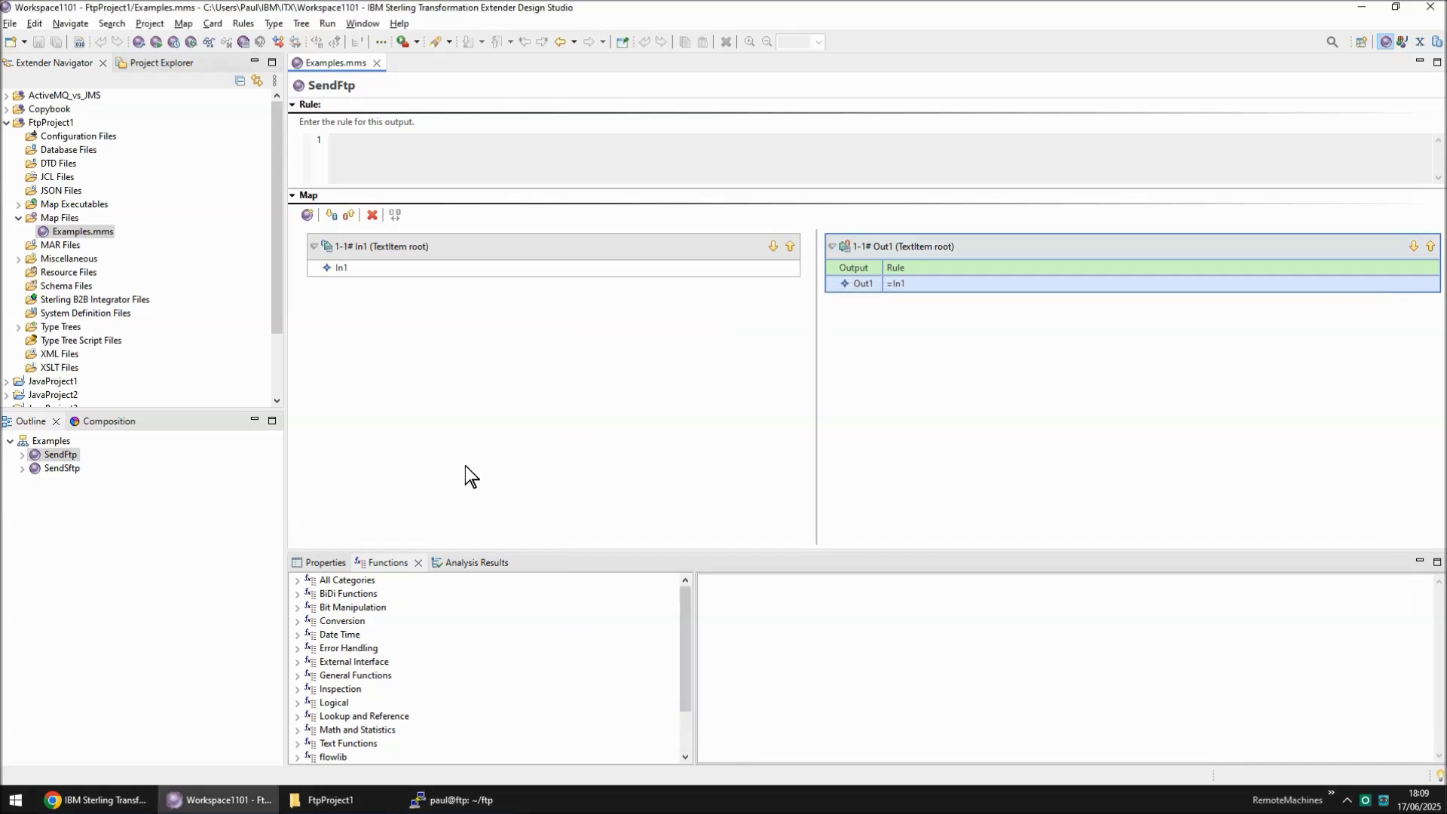
key("ctrl+r")
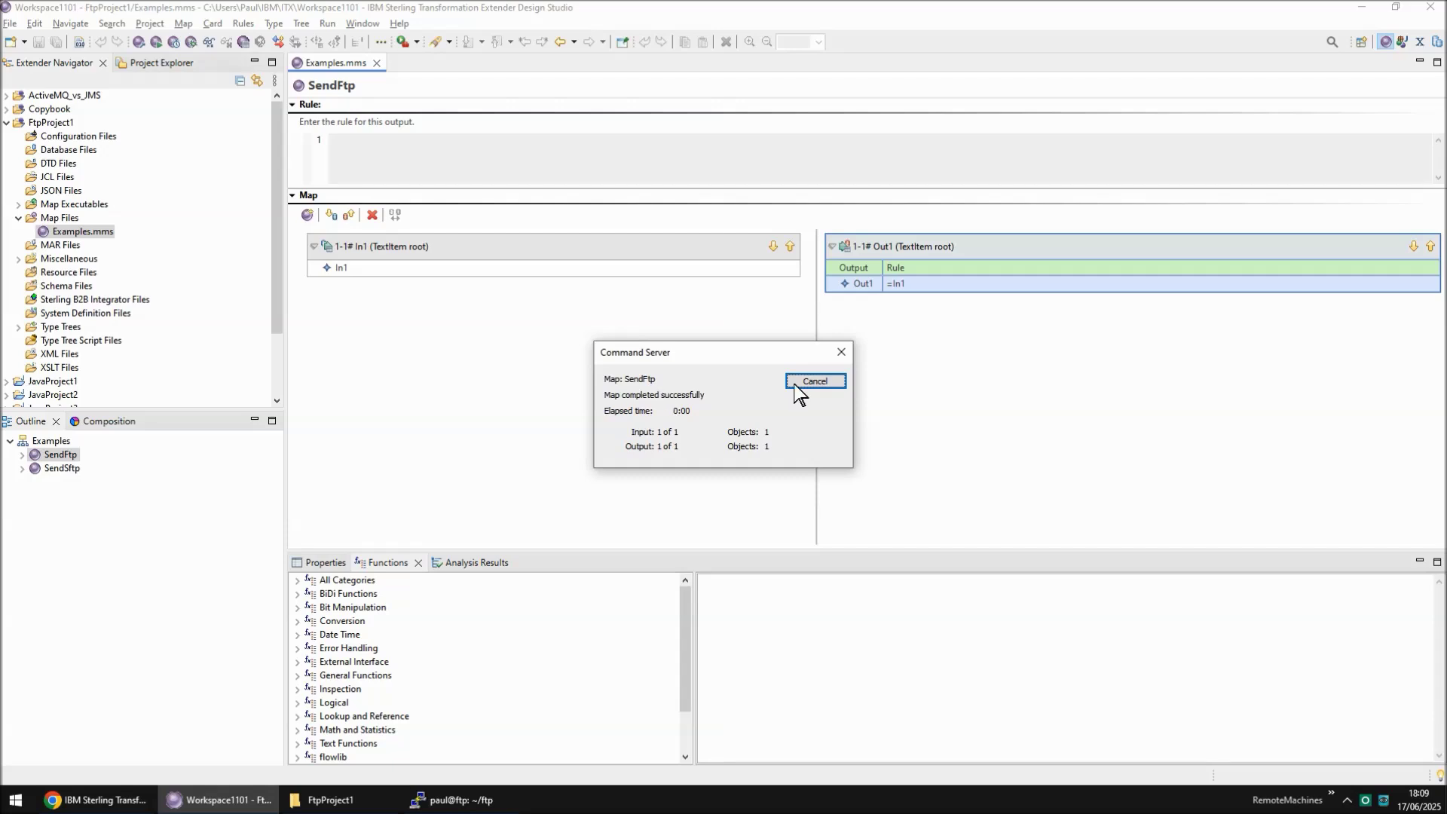
left_click(829, 381)
Open the m4ftp.mtr adapter trace file from the FtpProject1 folder in UltraEdit
left_click(375, 803)
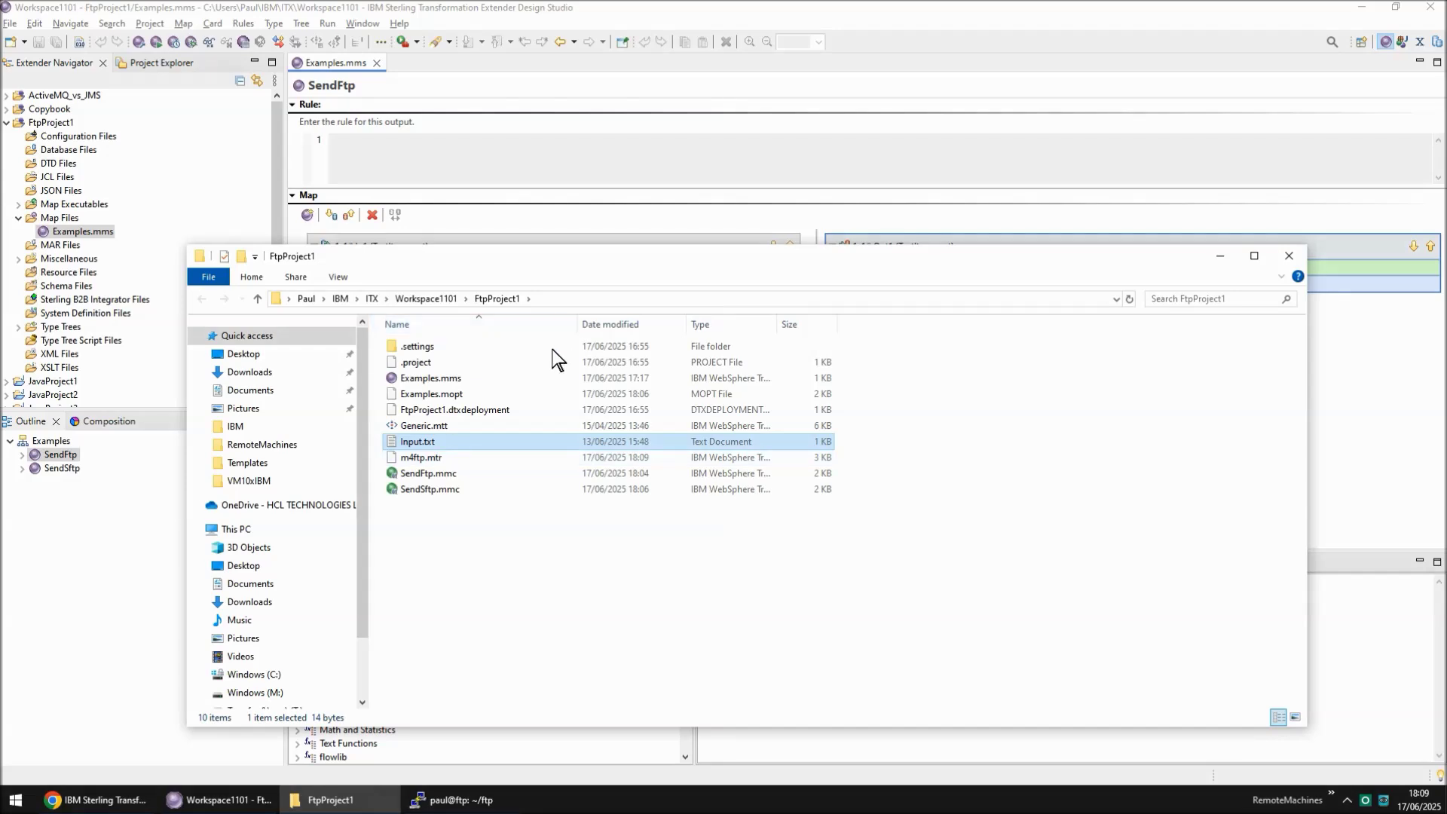
left_click(424, 458)
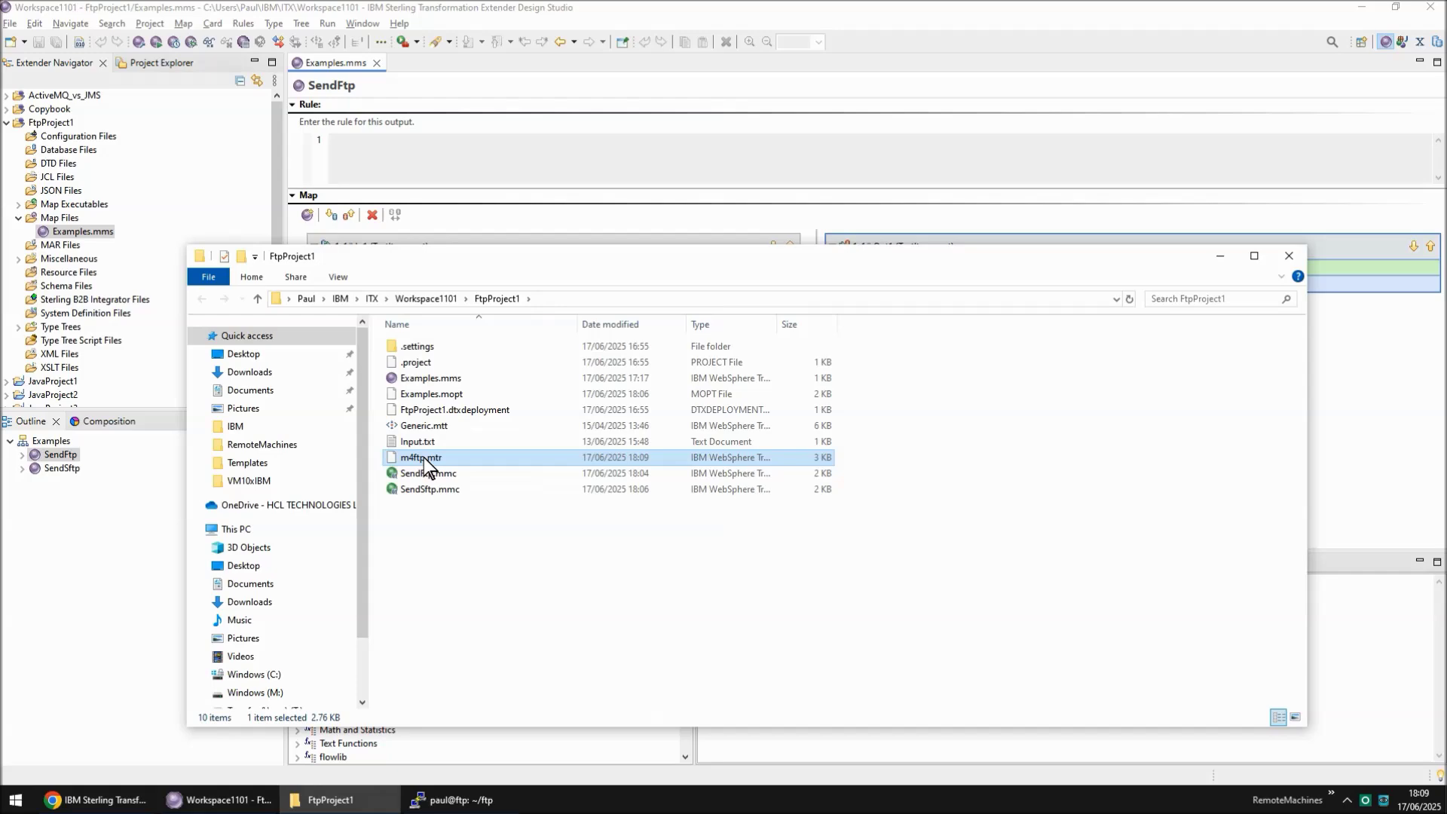
right_click(423, 458)
left_click(491, 487)
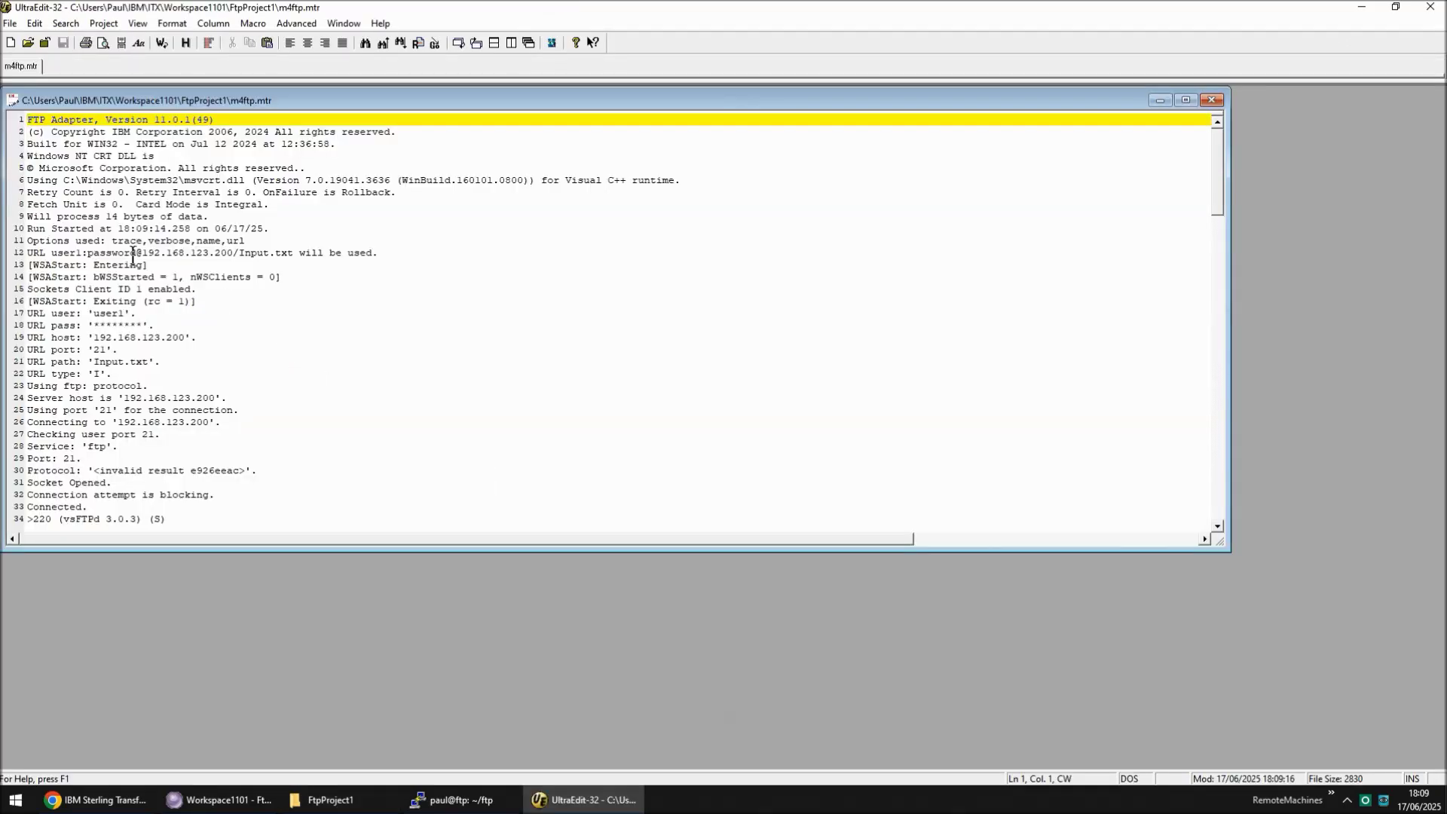
Examine the options used and the URL host, user, and password entries in the FTP adapter trace
left_click_drag(112, 241, 179, 243)
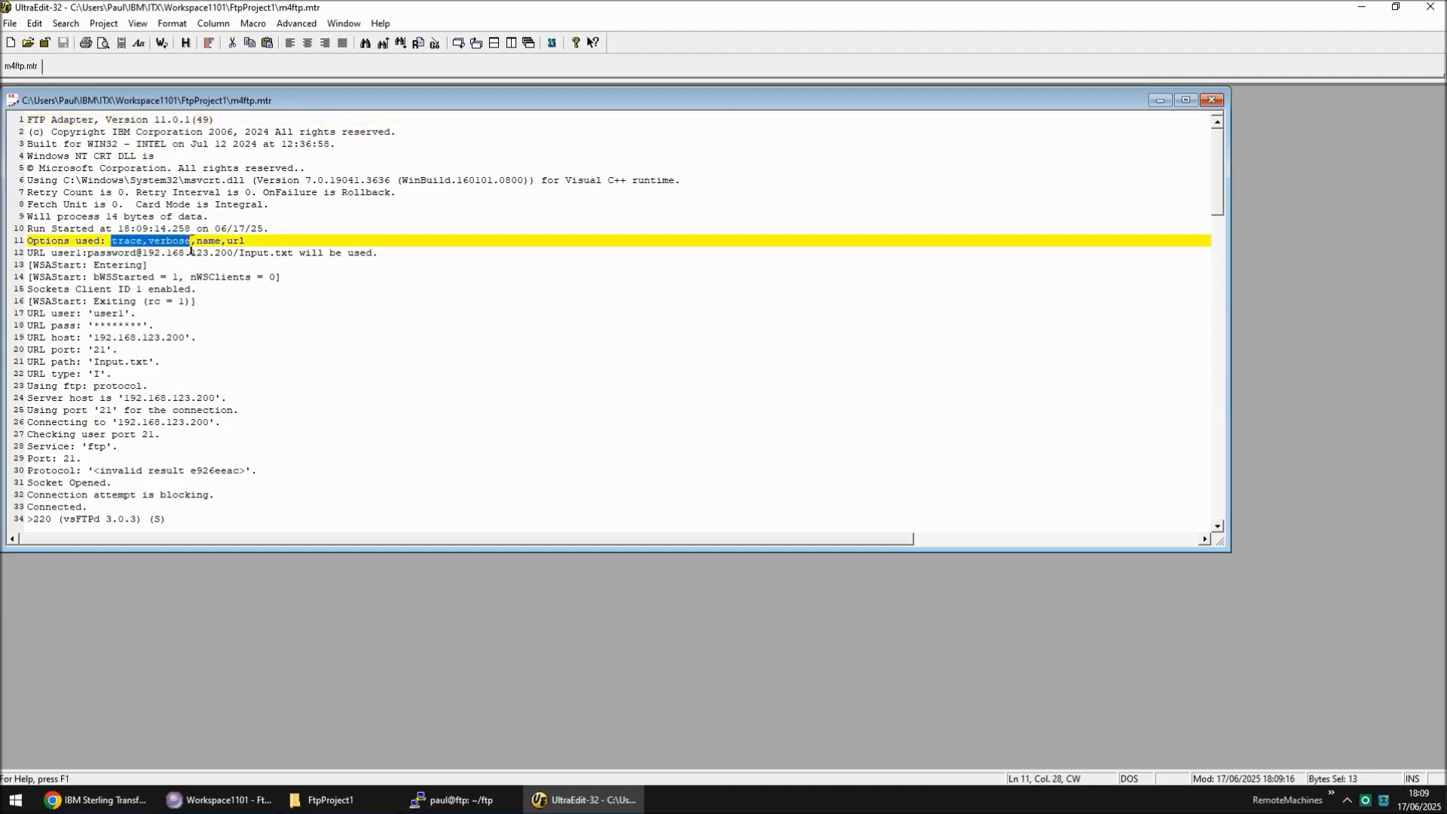
left_click(196, 245)
left_click_drag(197, 245, 247, 243)
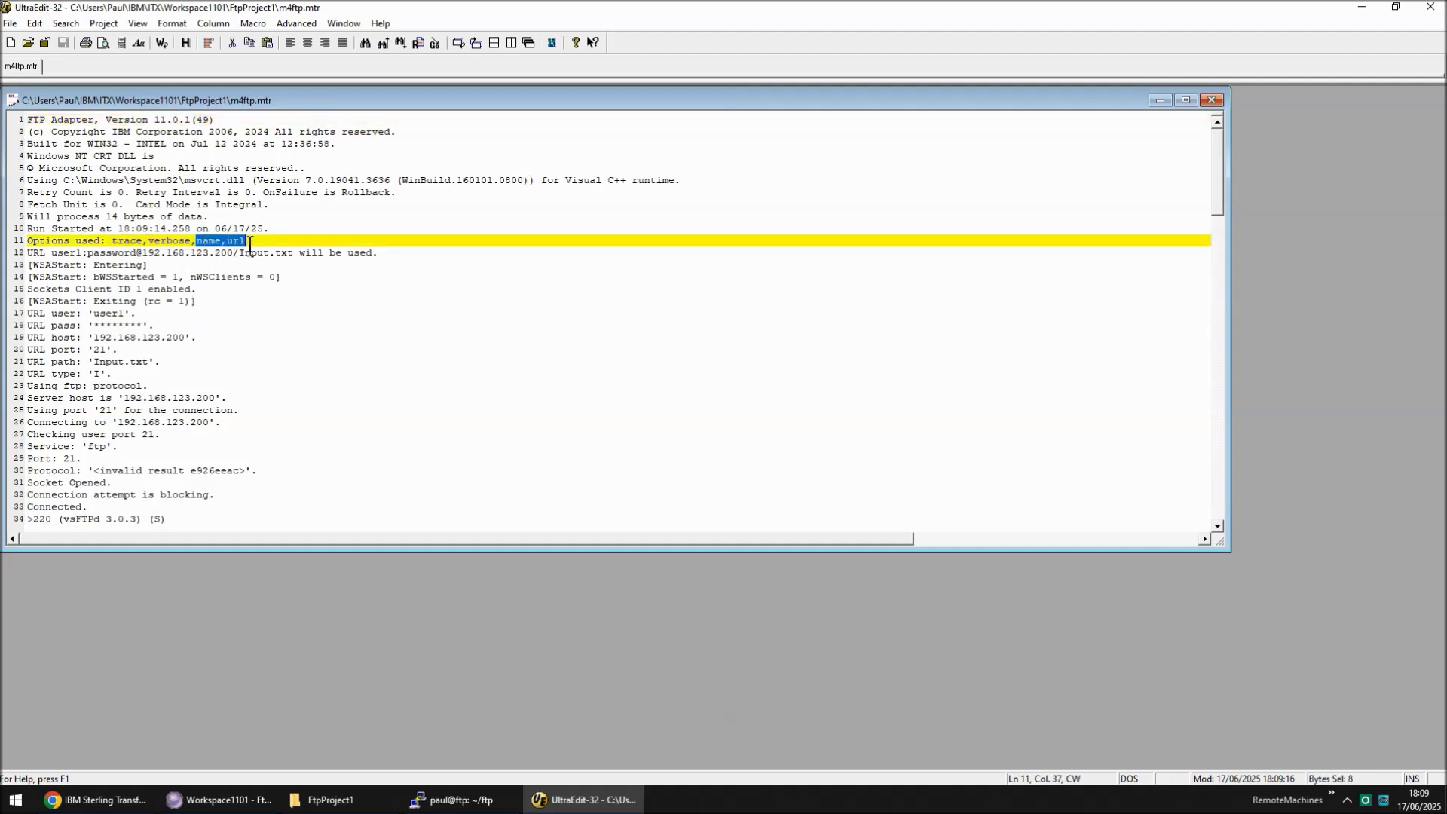
left_click_drag(92, 338, 181, 338)
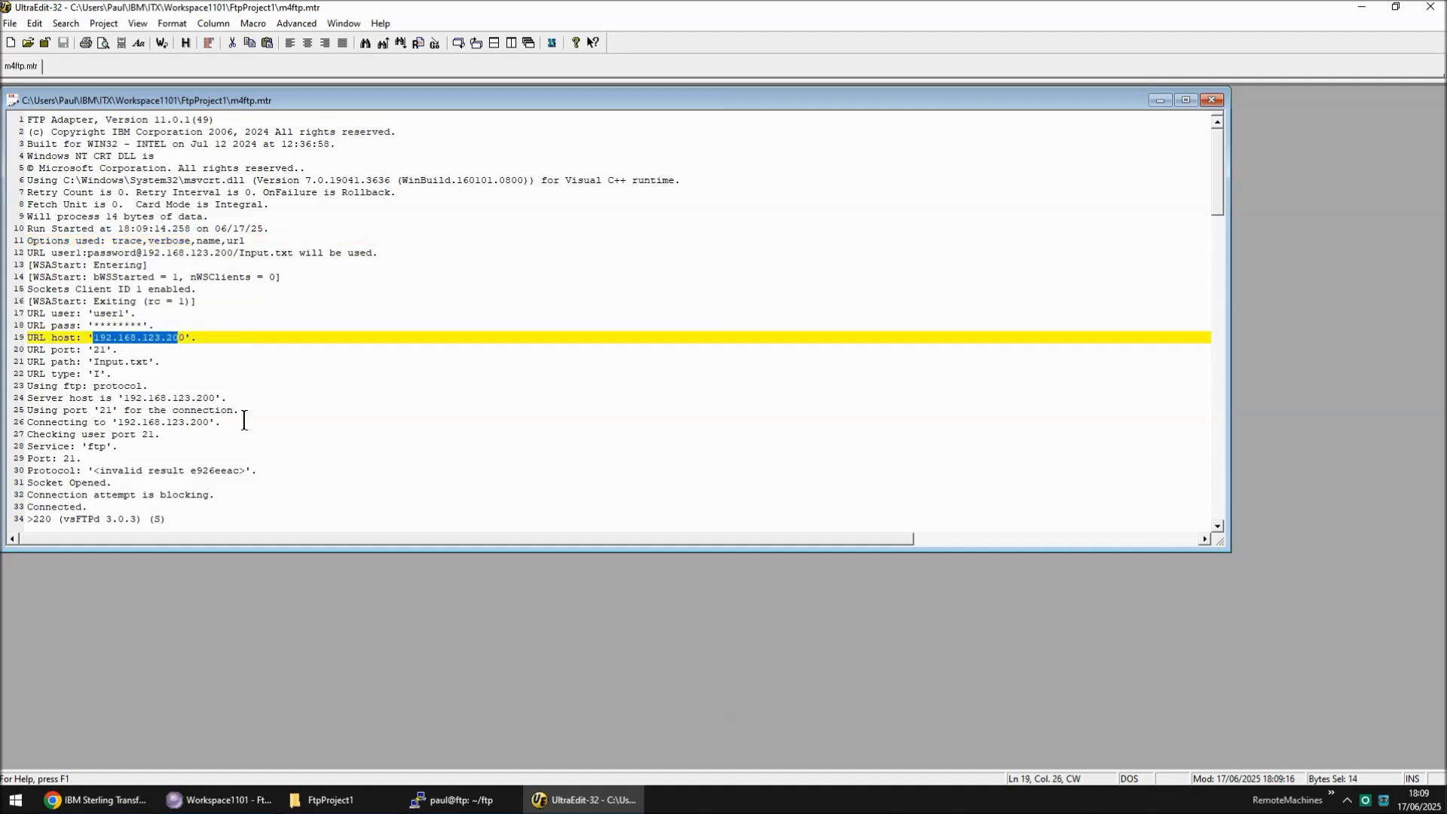
left_click_drag(92, 314, 142, 326)
Examine the login and file transfer responses further down in the trace, and close UltraEdit
scroll(345, 363, "down", 4)
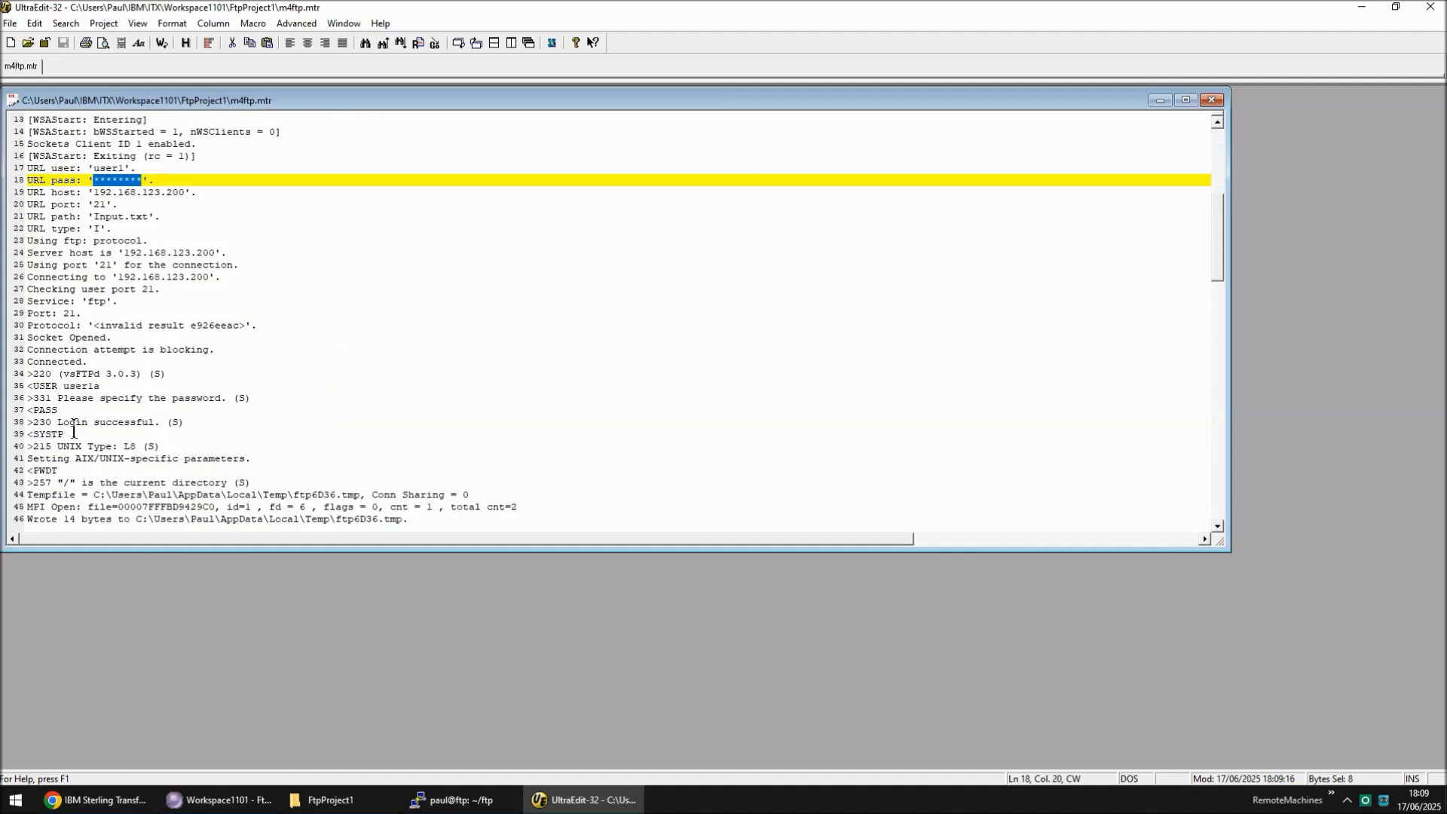
left_click_drag(58, 424, 183, 422)
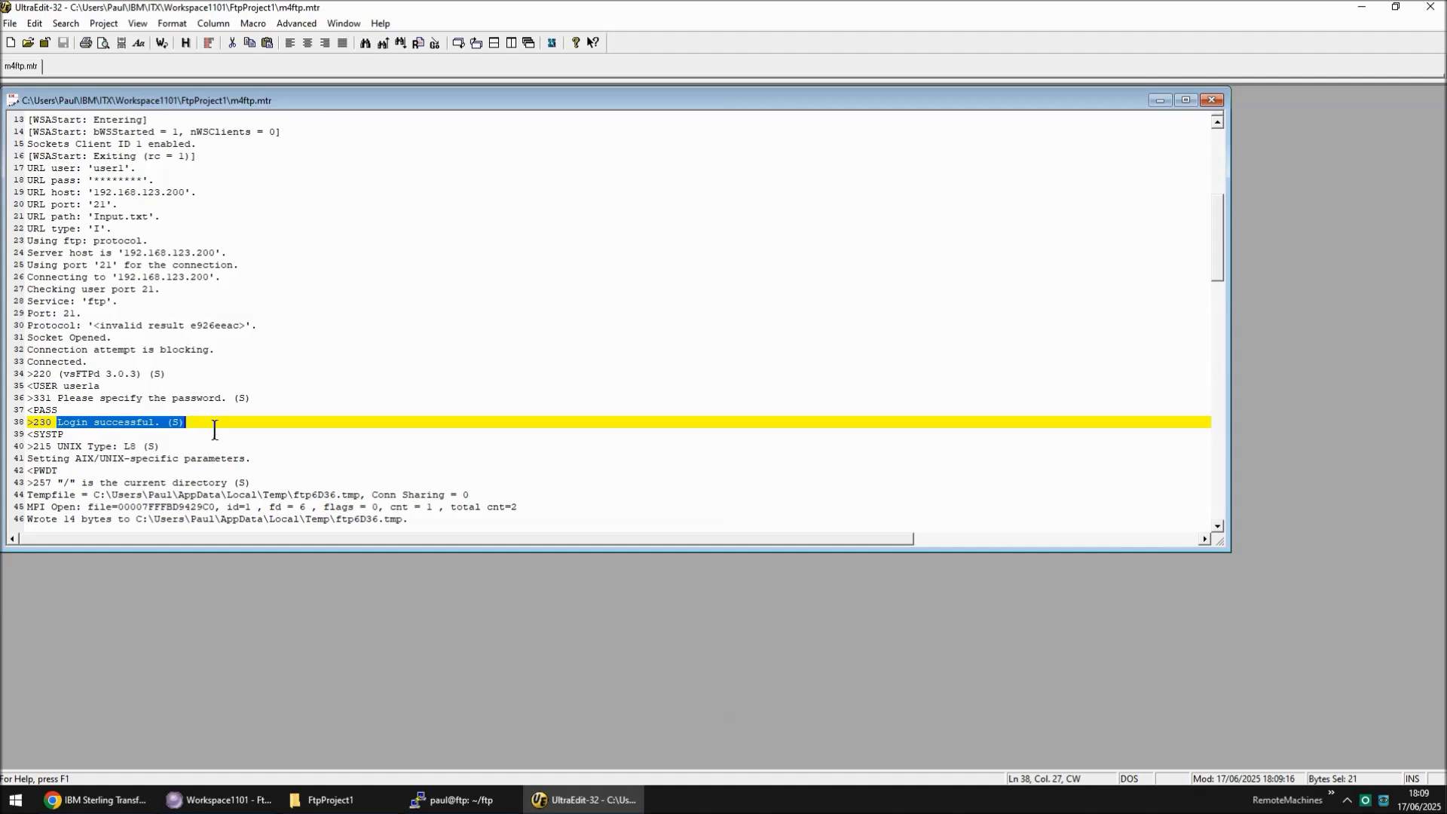
scroll(283, 443, "down", 6)
scroll(273, 463, "down", 2)
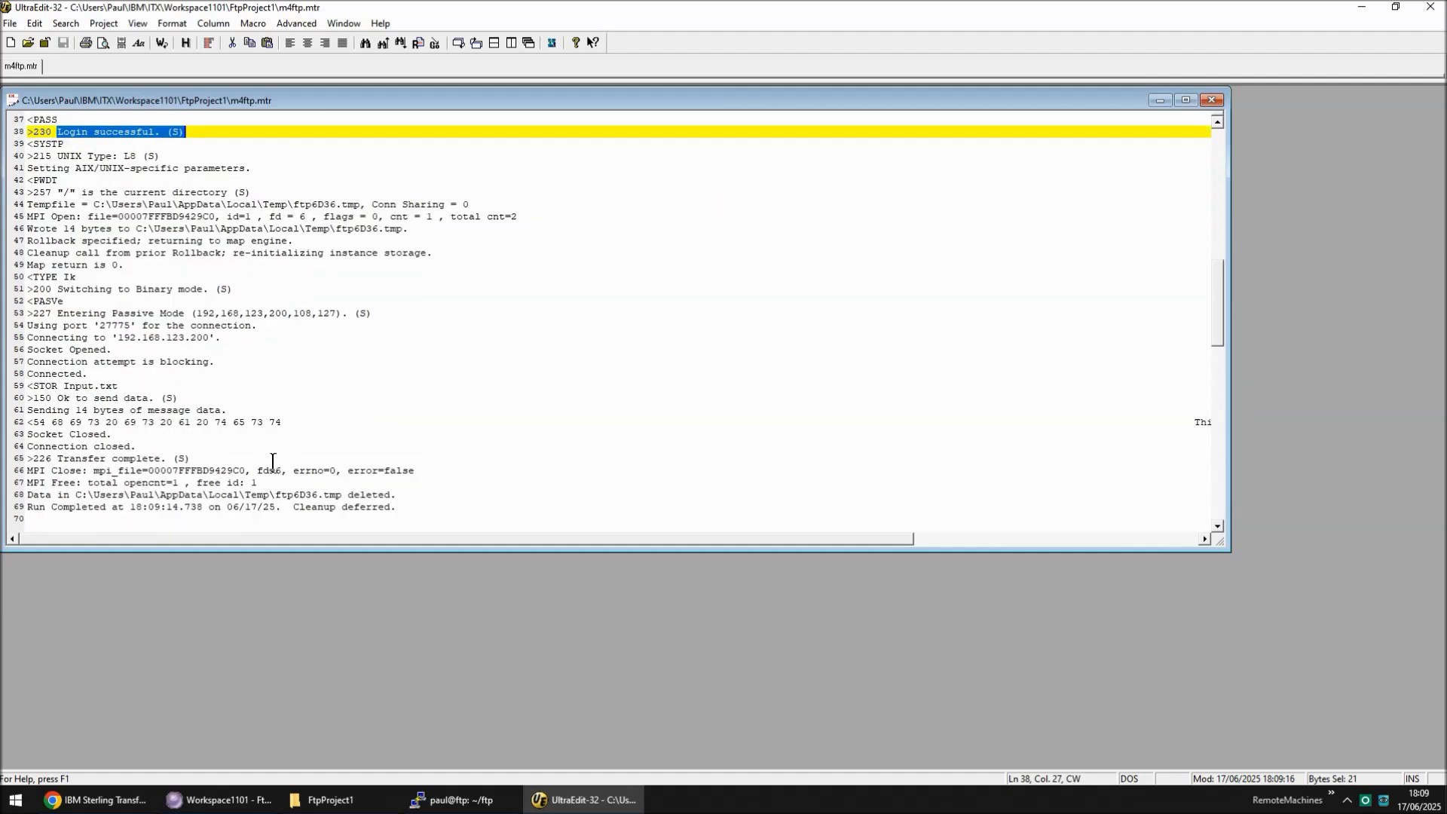
left_click_drag(46, 458, 179, 458)
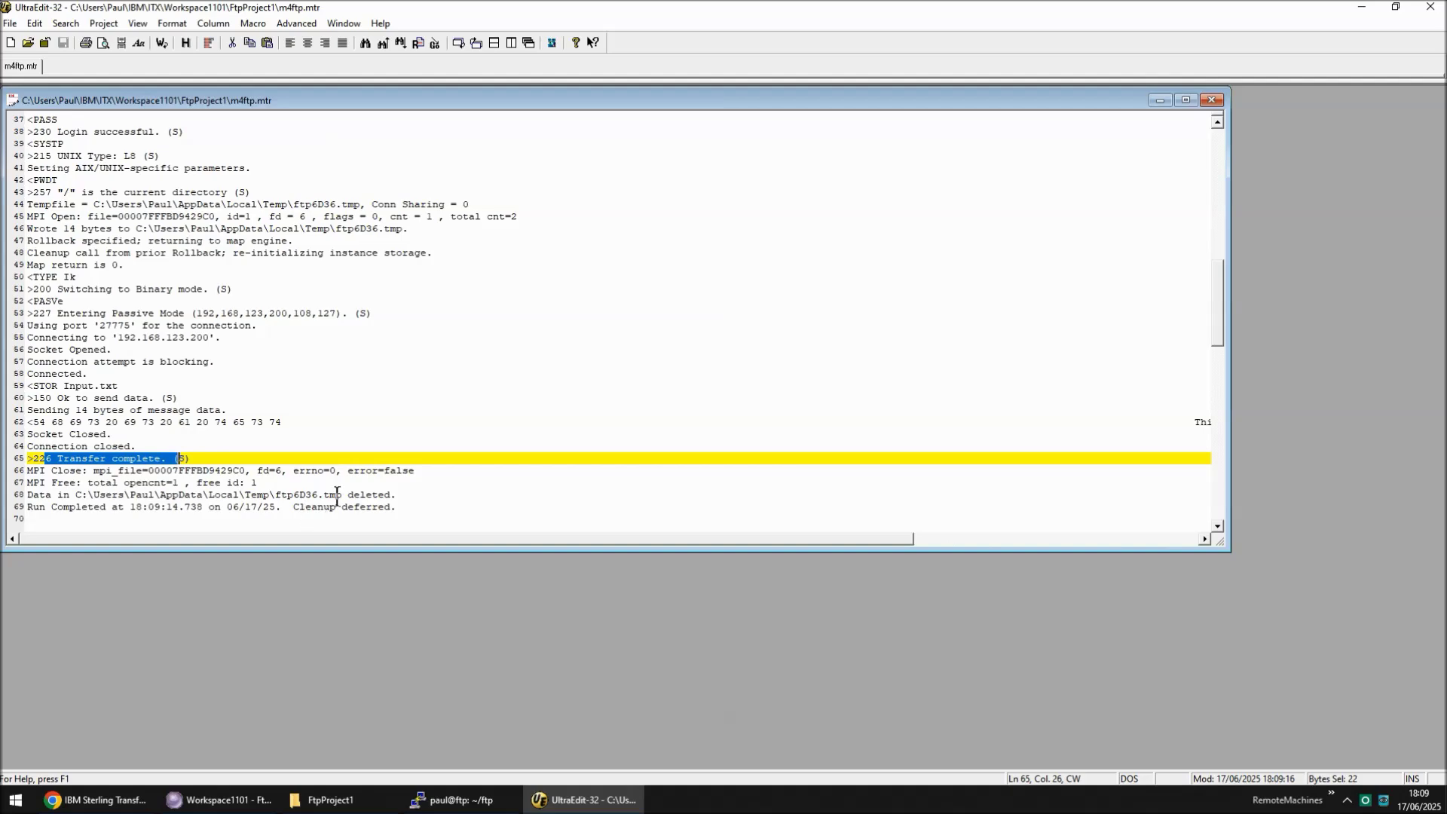
left_click(1430, 7)
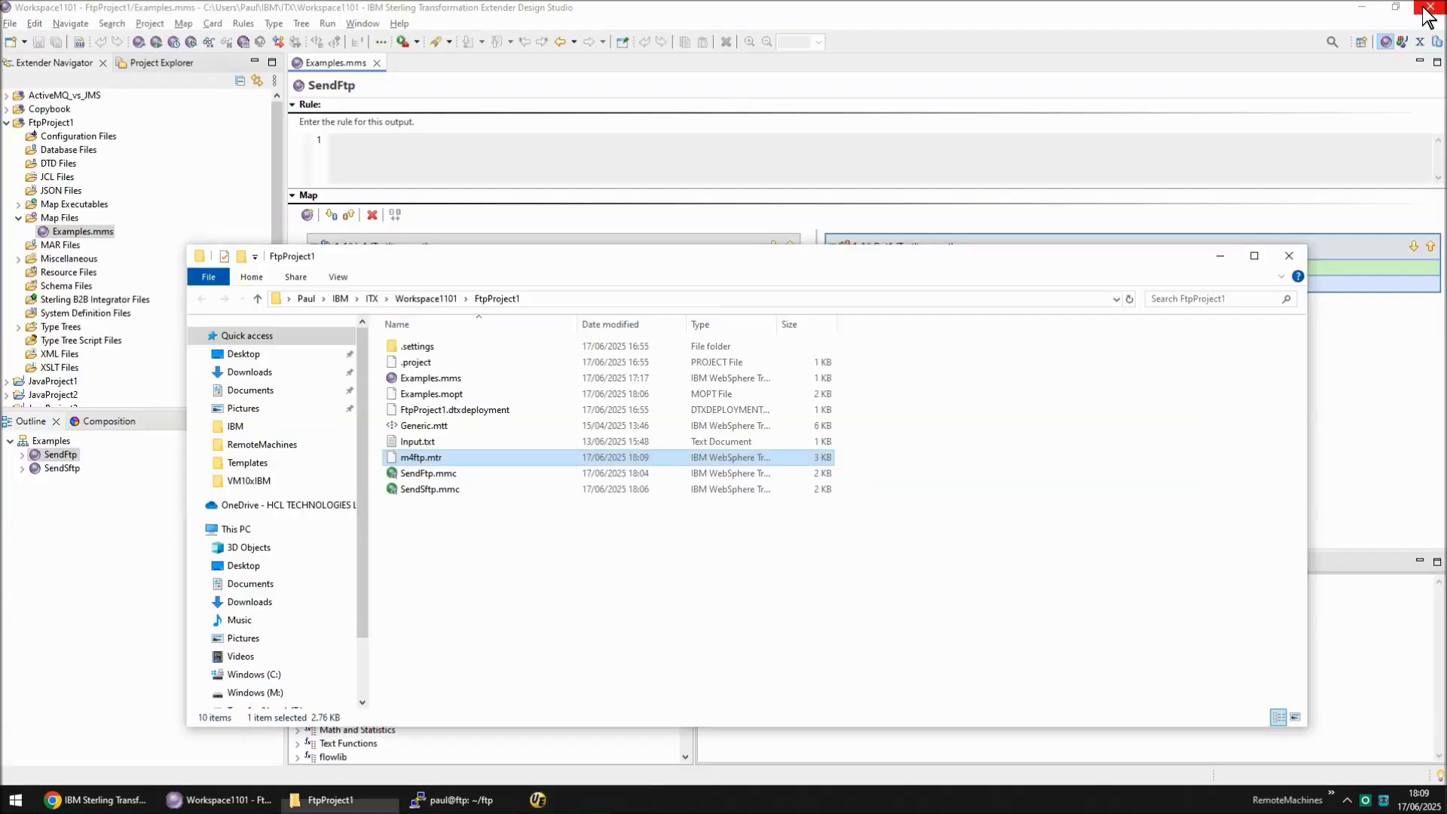
Switch to the FTP server's terminal, list the directory's files, and print the working directory path
left_click(480, 801)
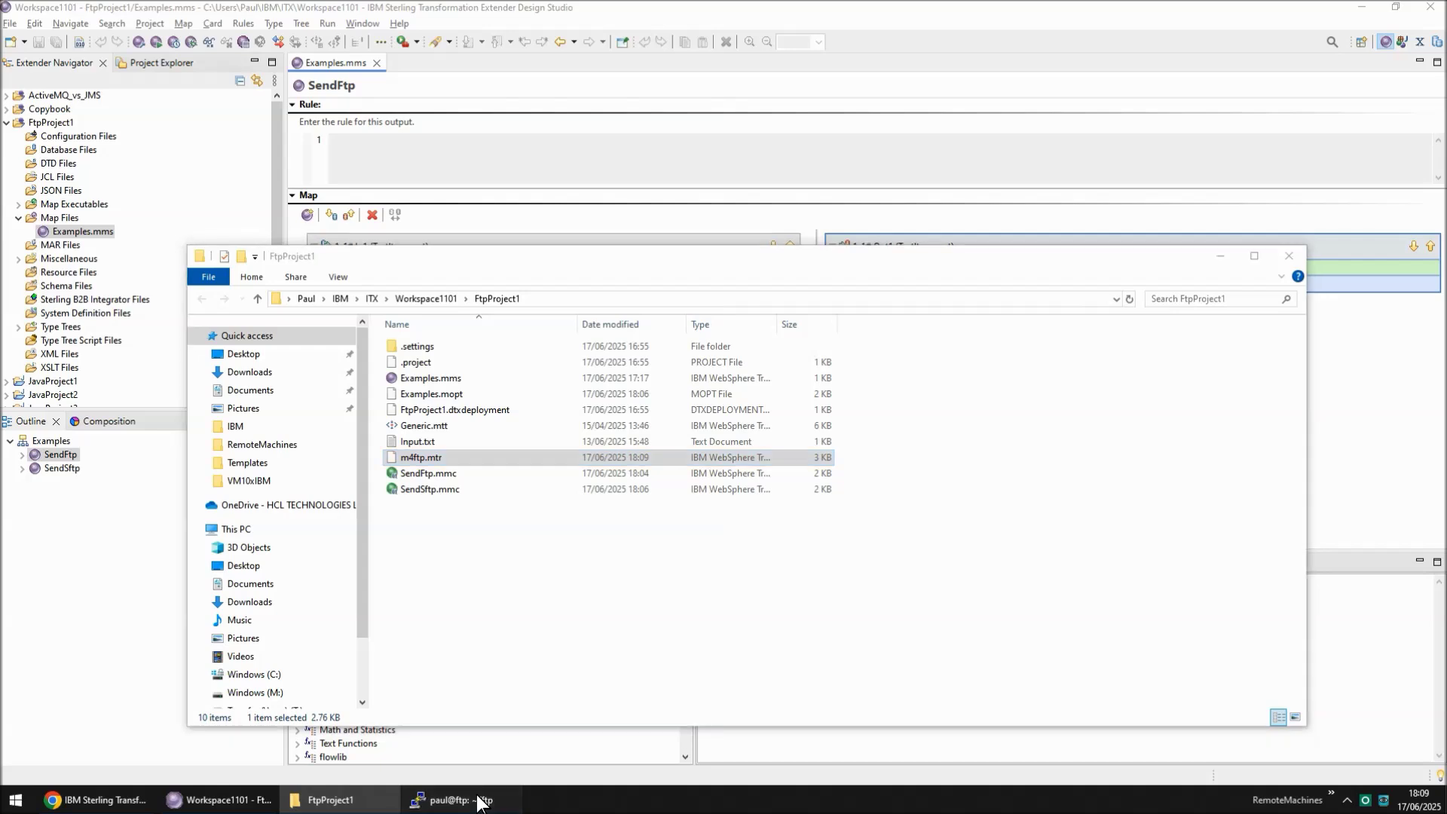
type("ls")
key("Return")
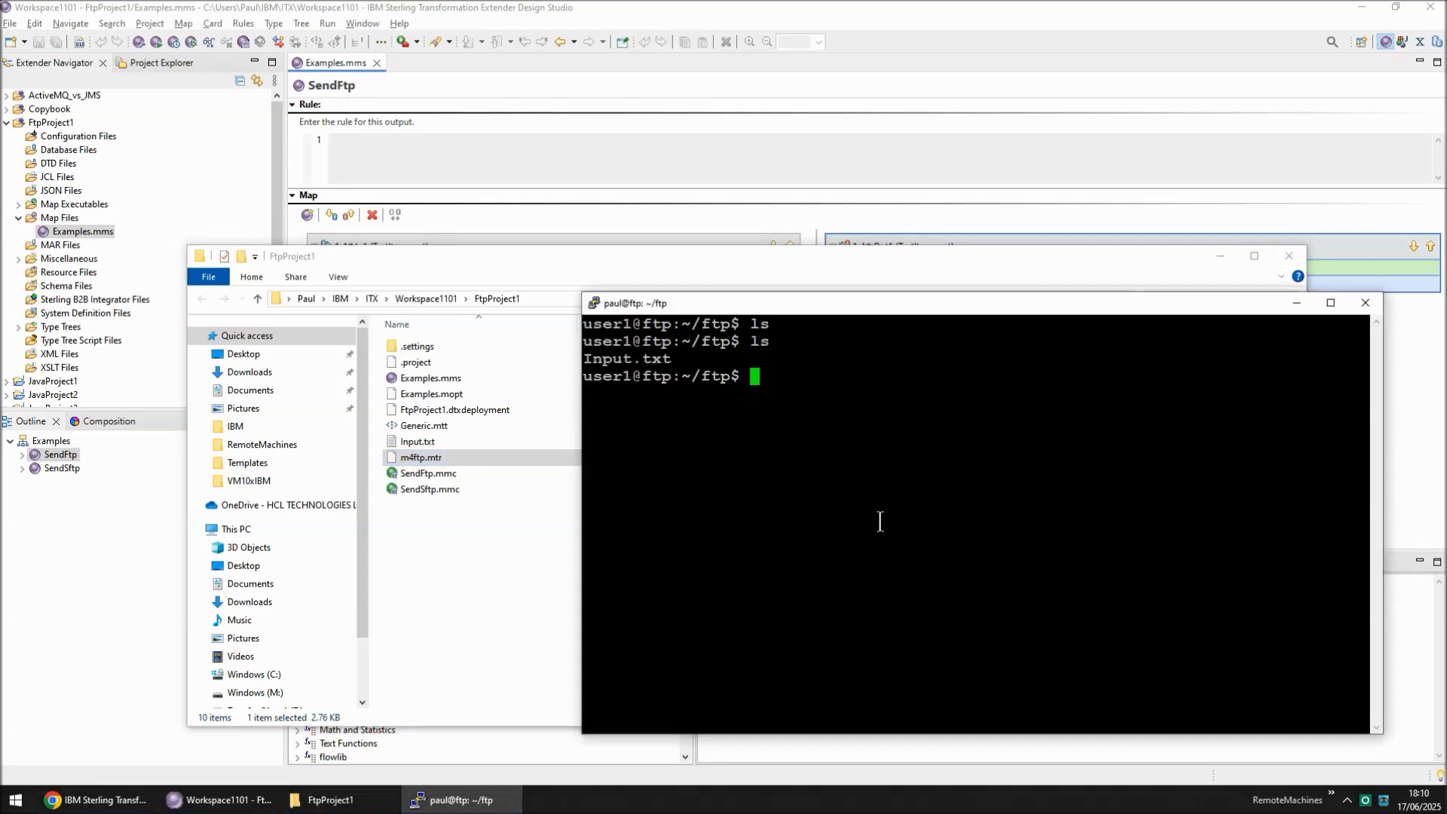
type("pwd")
key("Return")
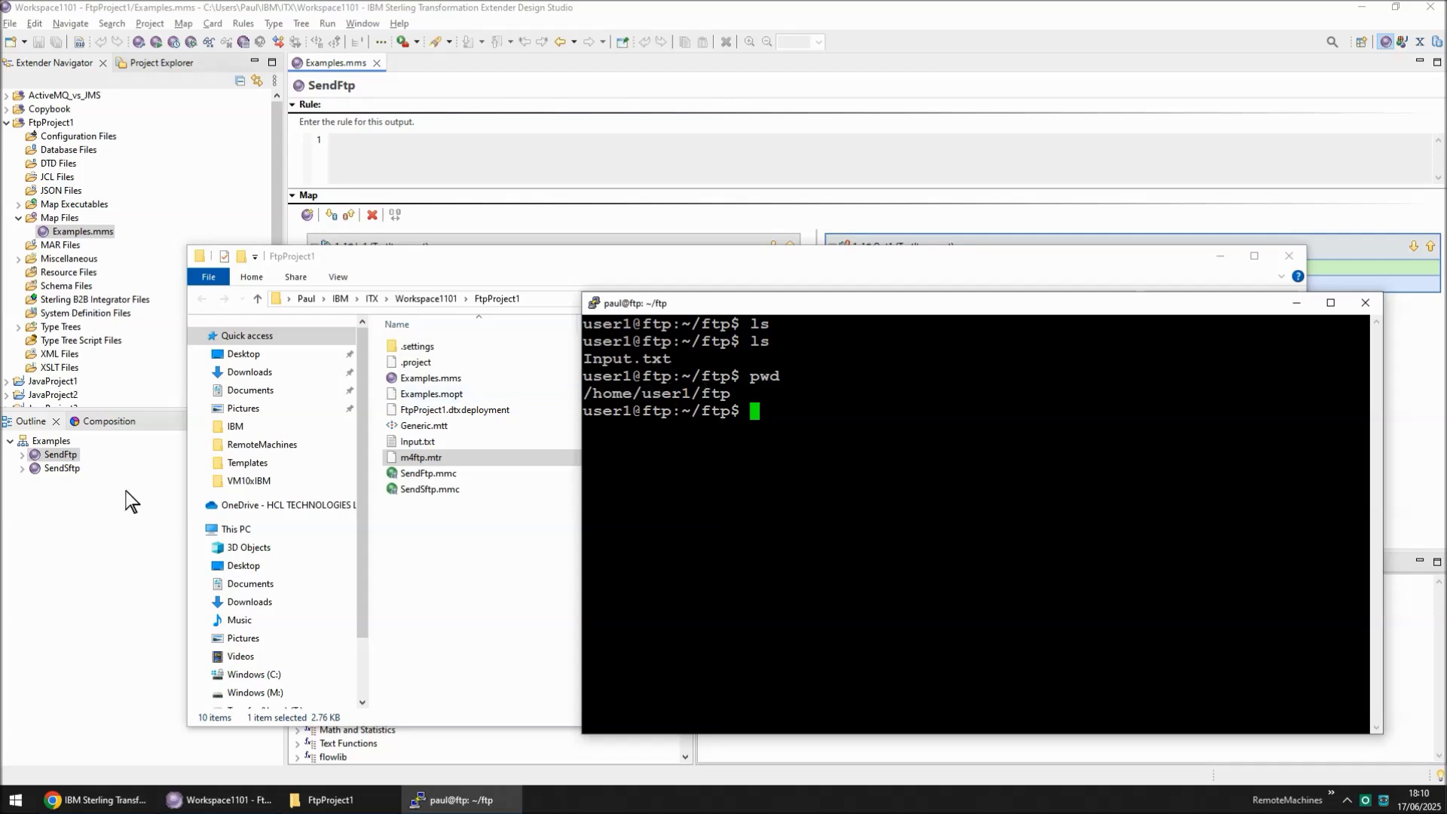
Compare the FTP command in the SendFtp map's output card with the working directory path in the server's terminal
left_click(64, 457)
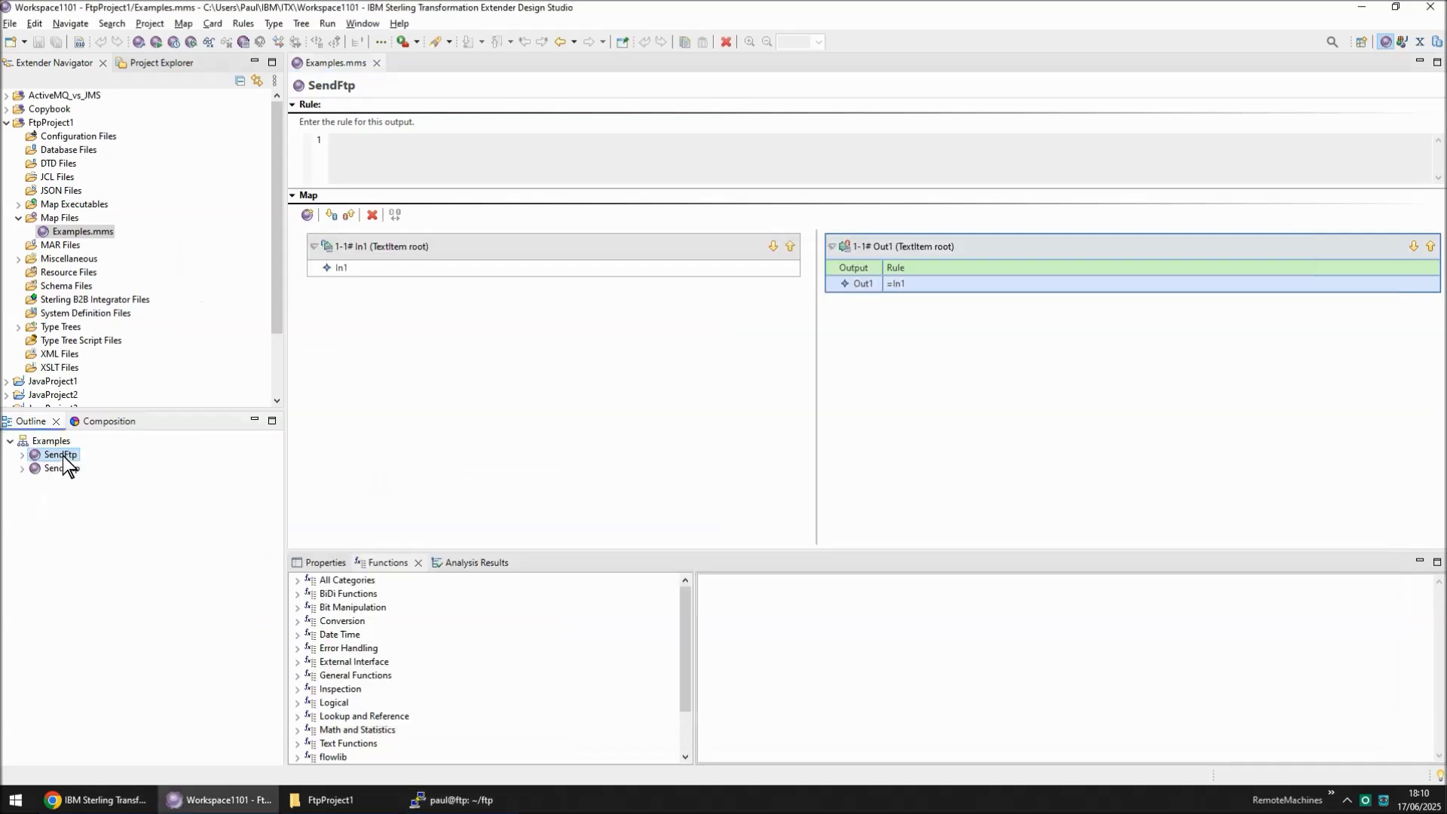
double_click(927, 246)
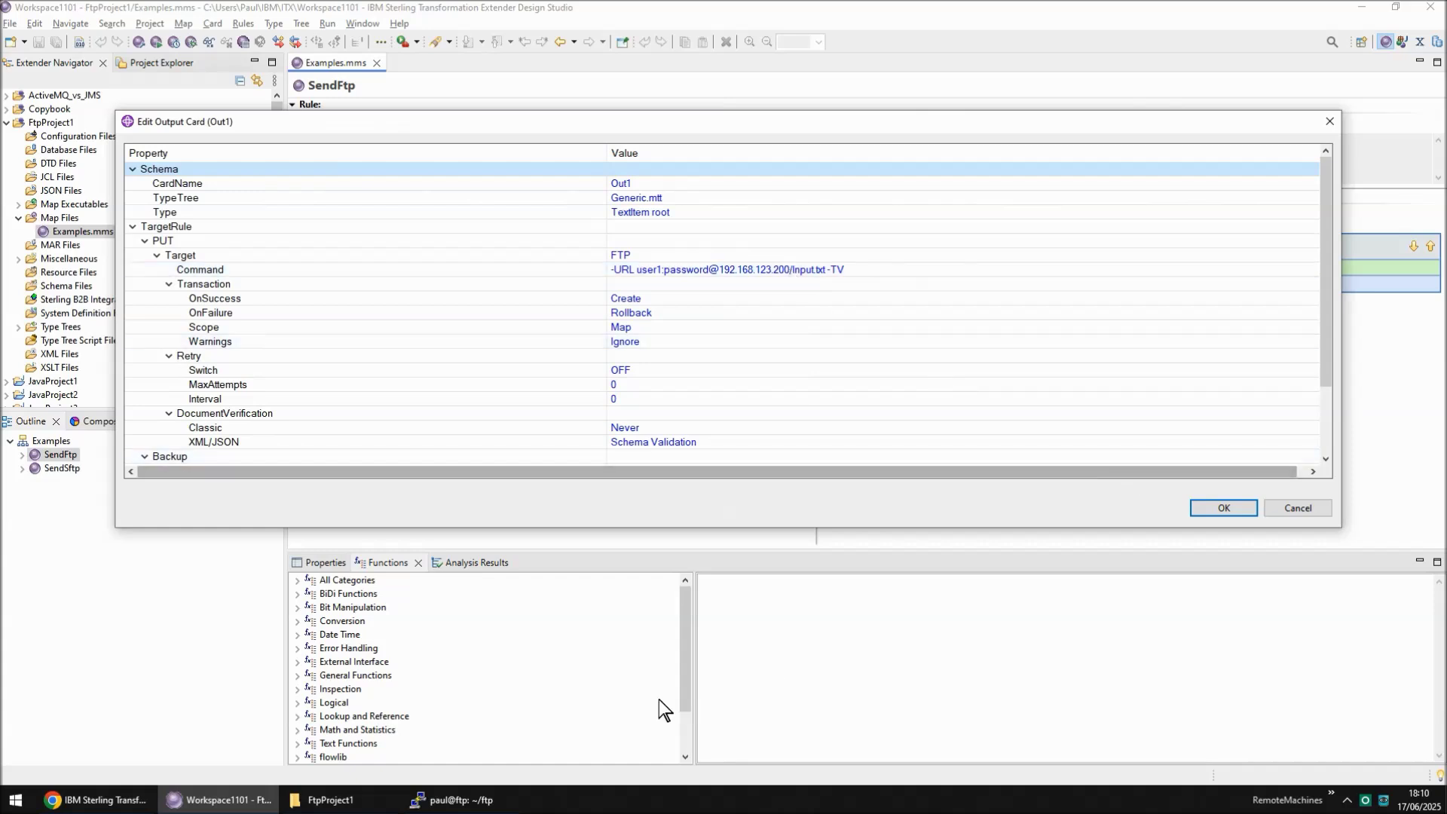
left_click(481, 800)
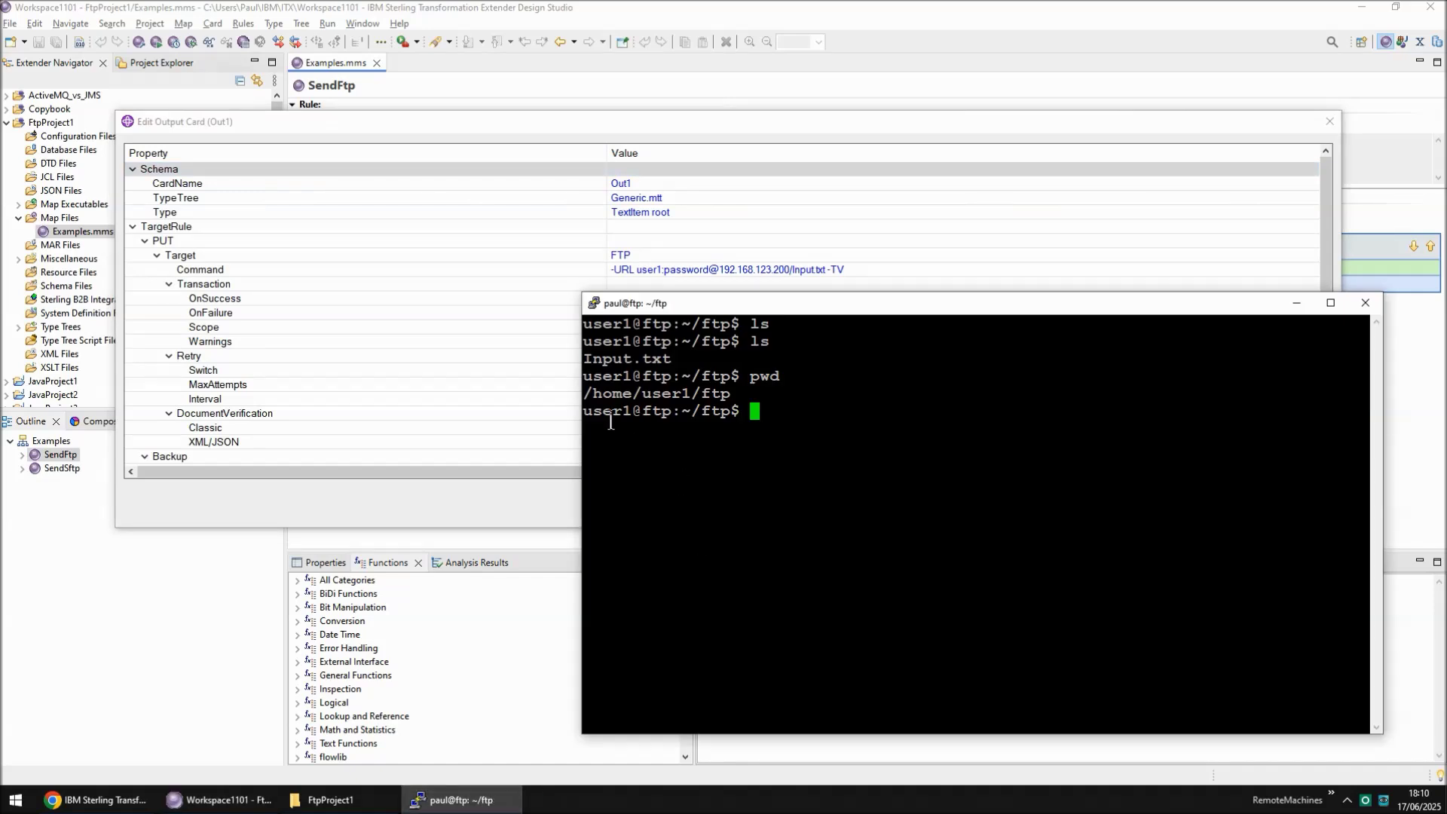
left_click_drag(586, 395, 722, 382)
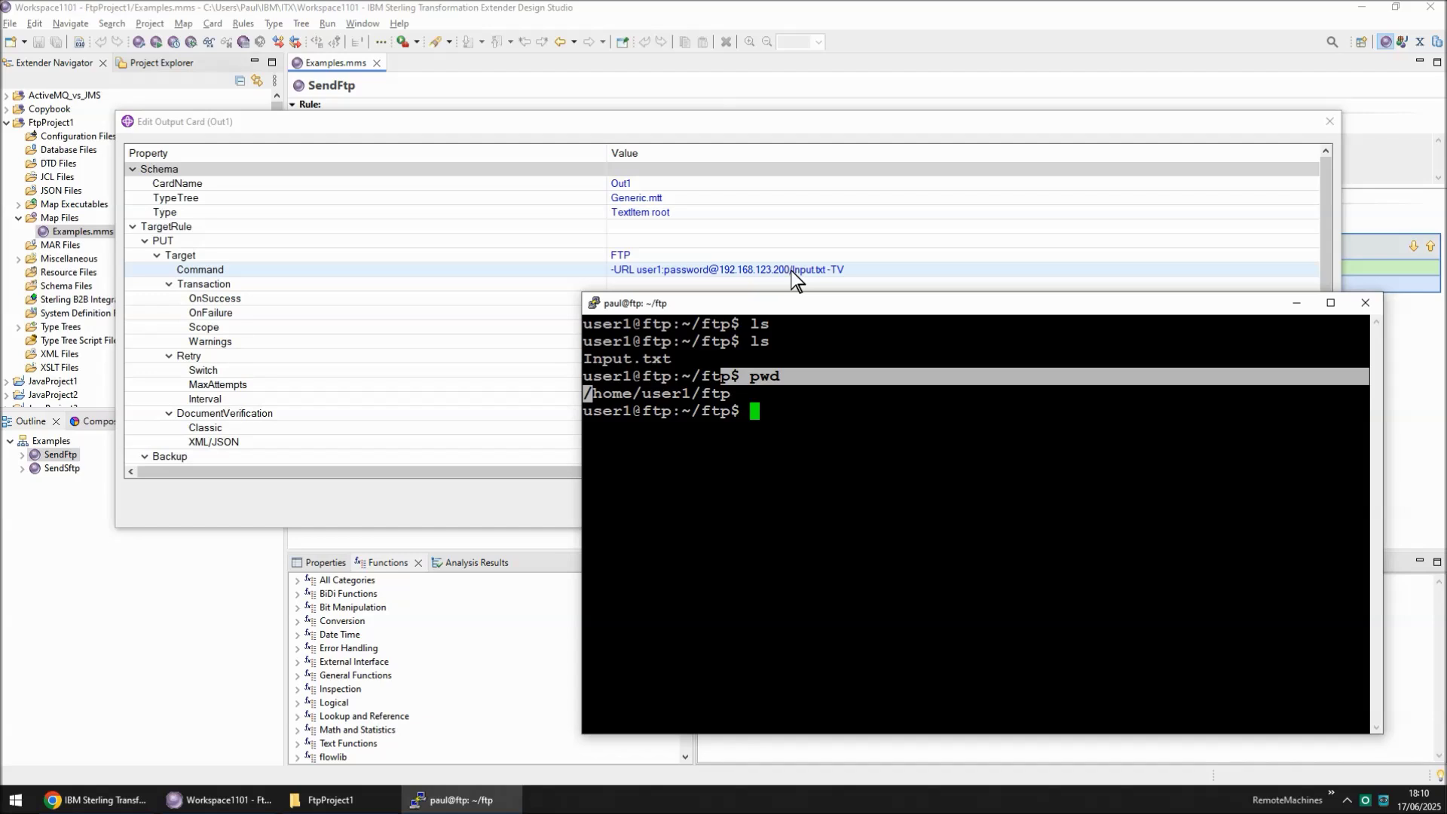
left_click(811, 437)
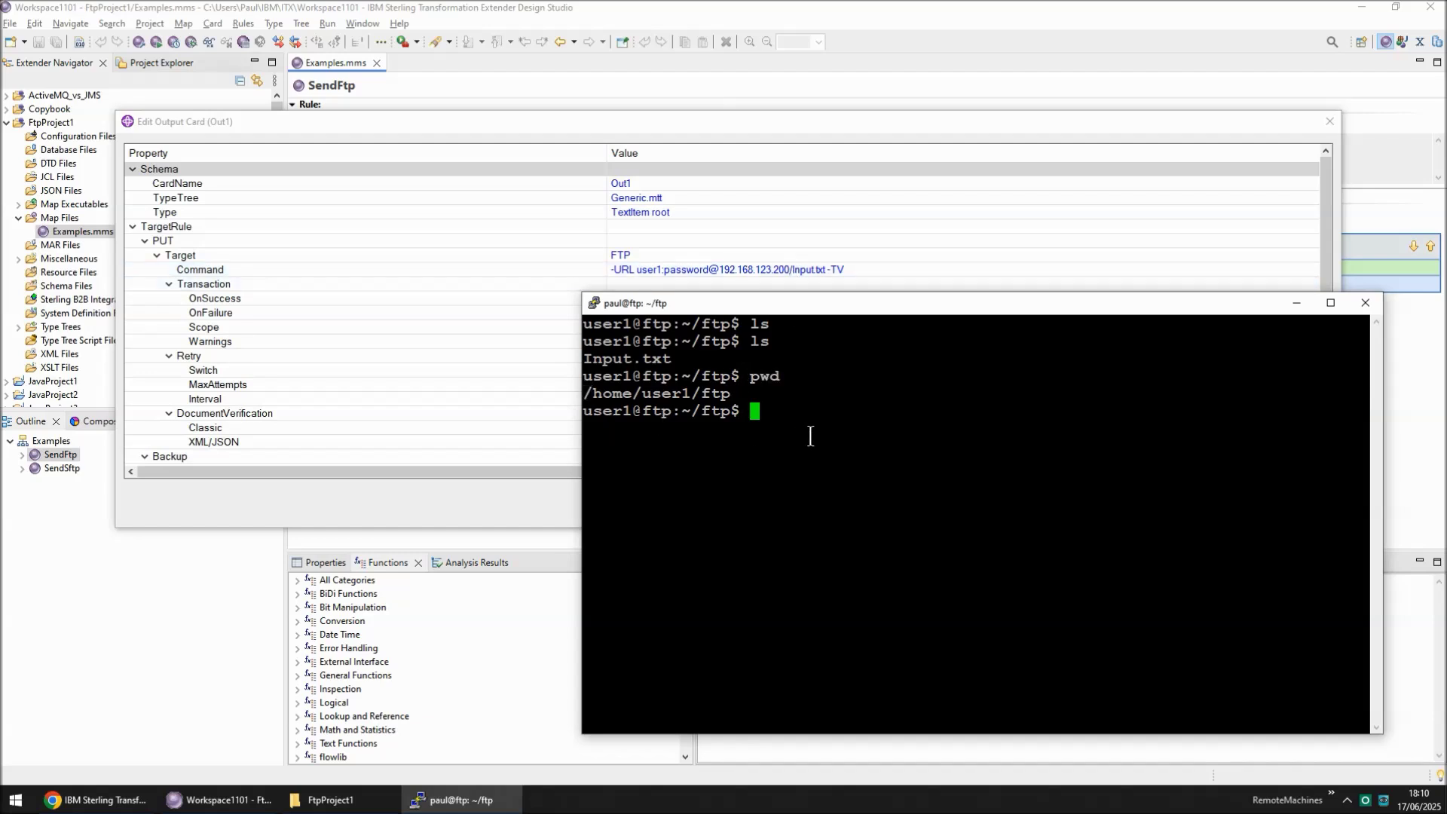
Clear the terminal, delete all files in the server's ftp directory with rm *, and list the directory
type("cl")
key("Return")
type("cl")
key("Return")
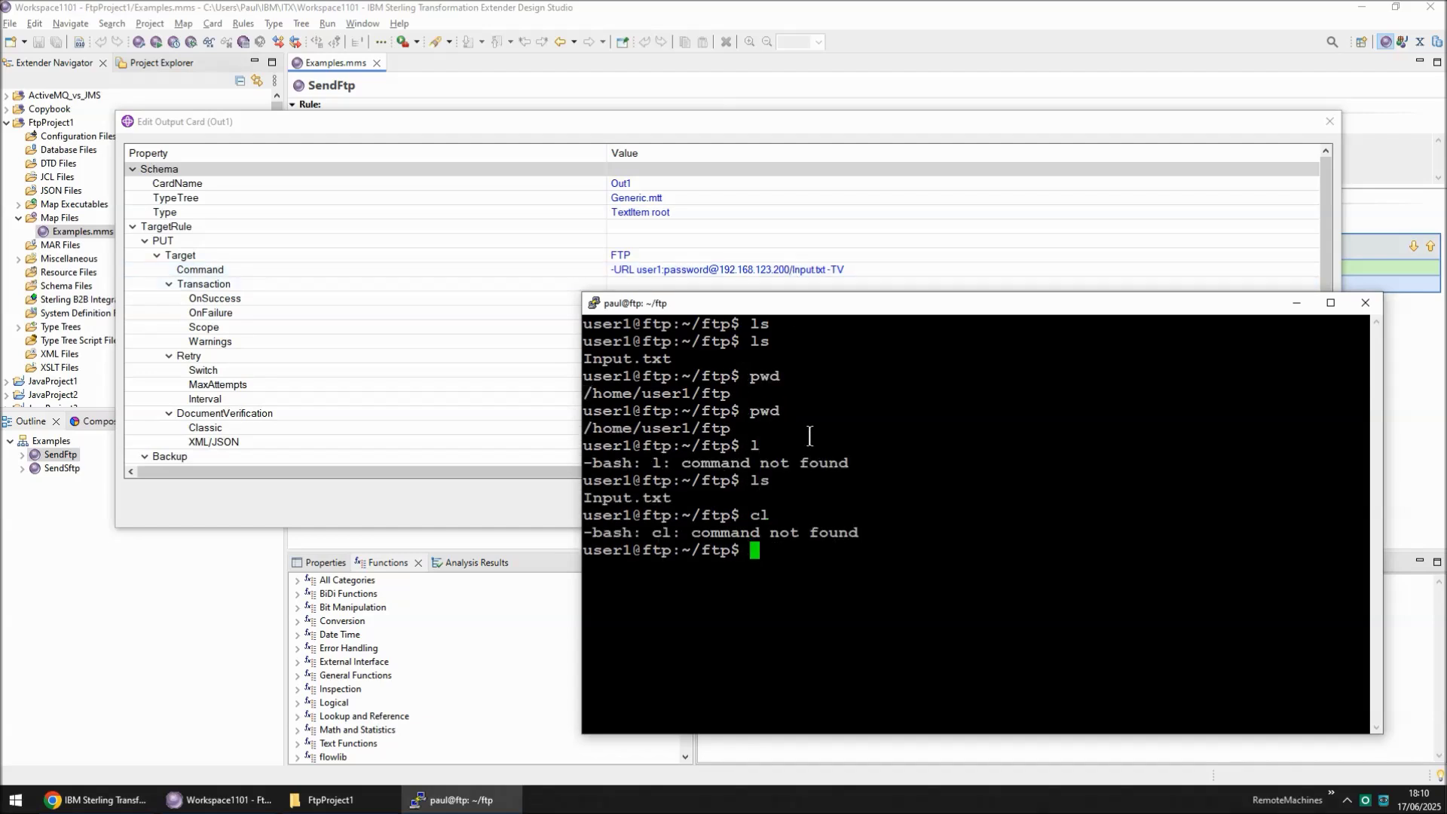
key("ctrl+l")
type("rm *")
key("Return")
type("ls")
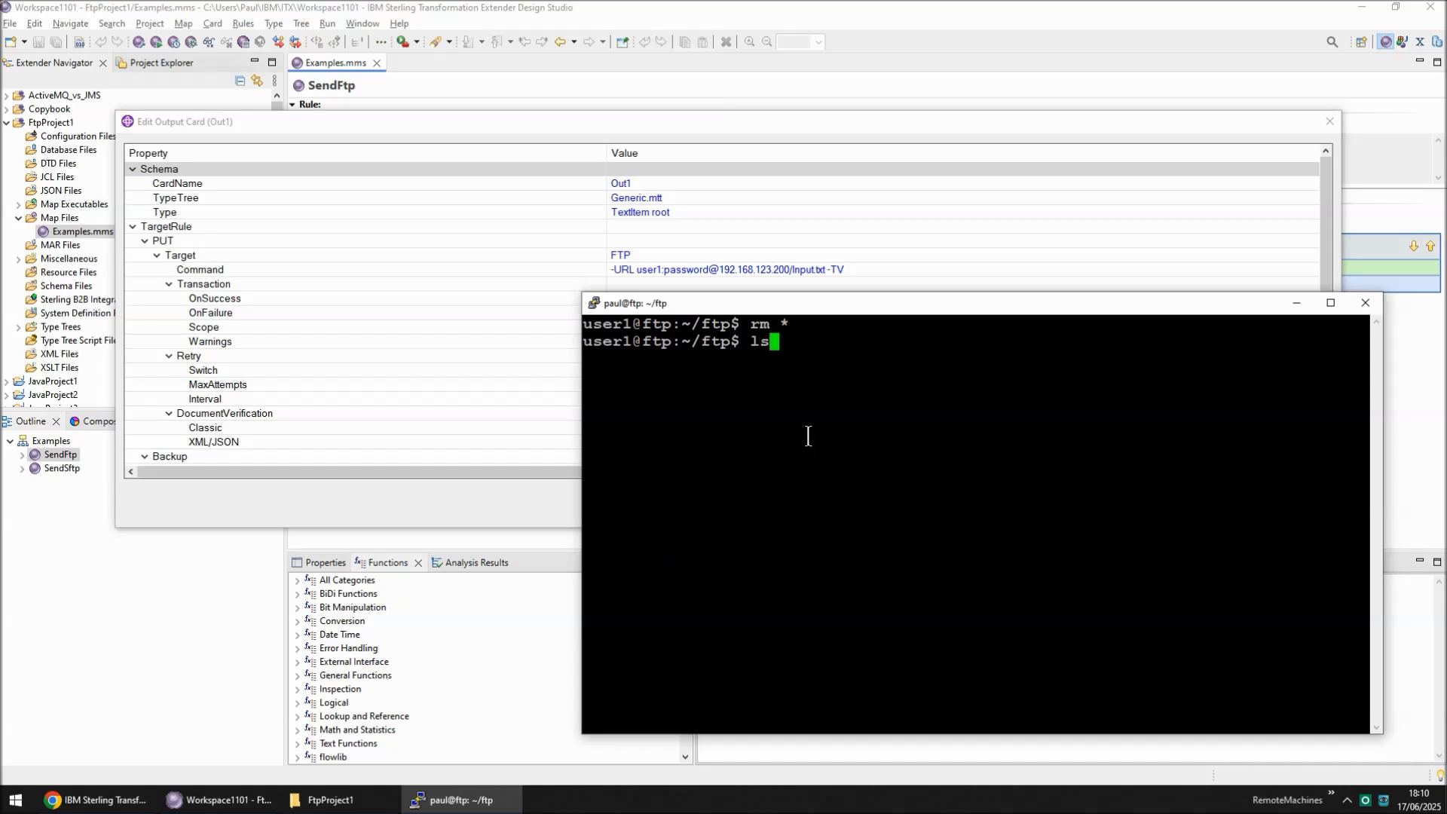
key("Return")
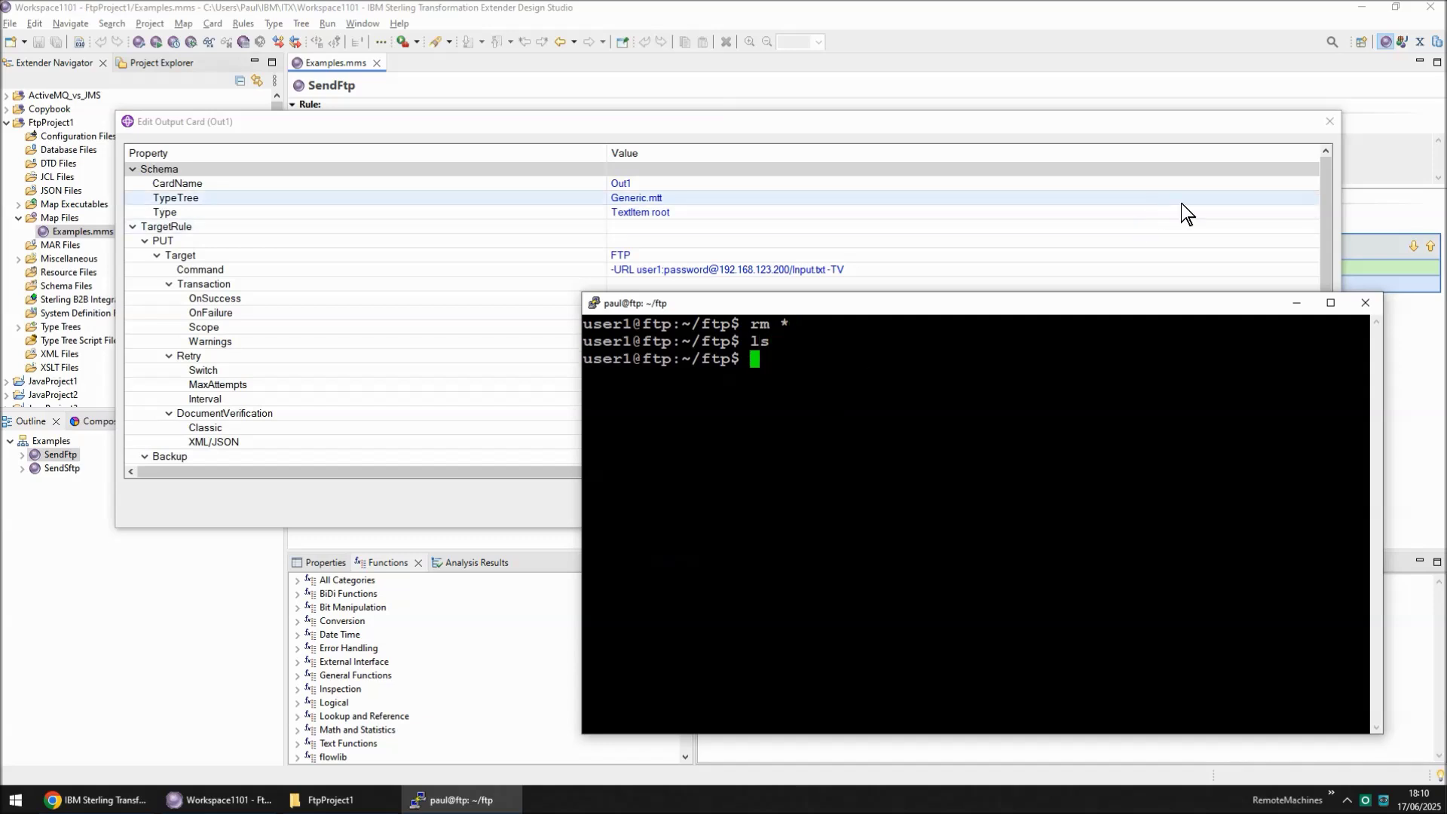
Close the SendFtp output card and review the input card settings of the SendSftp map
left_click(1330, 121)
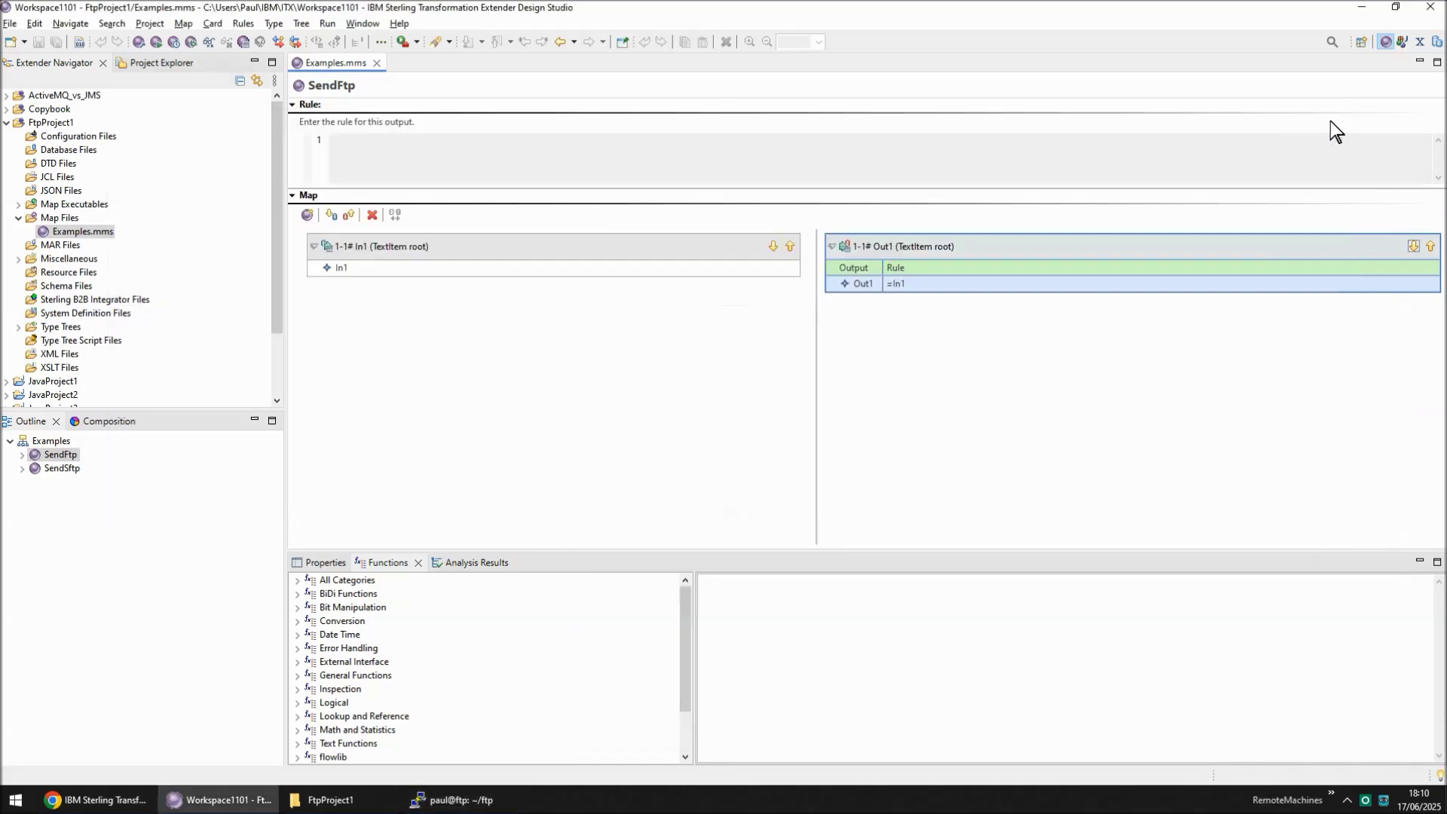
left_click(74, 468)
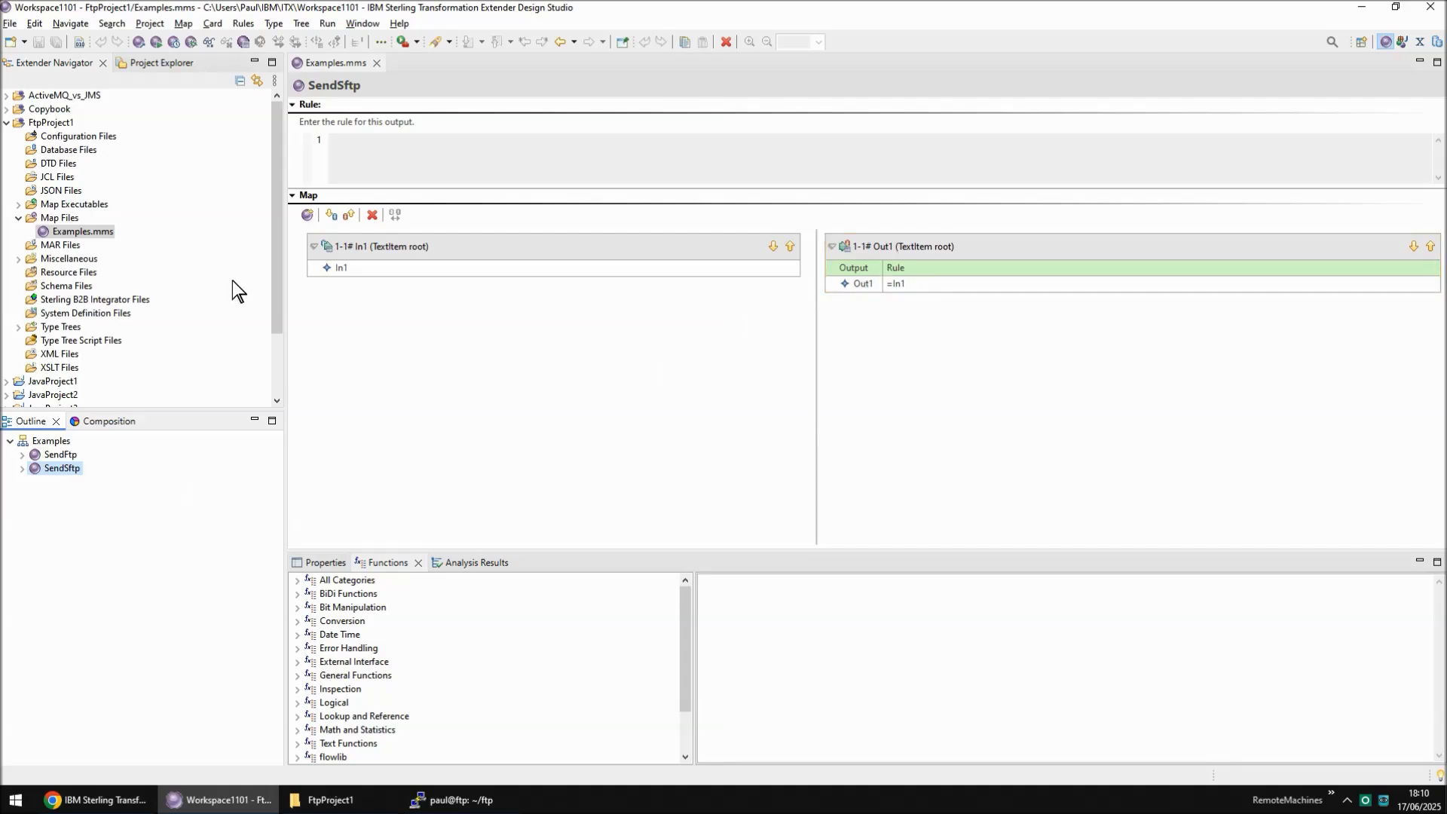
double_click(478, 246)
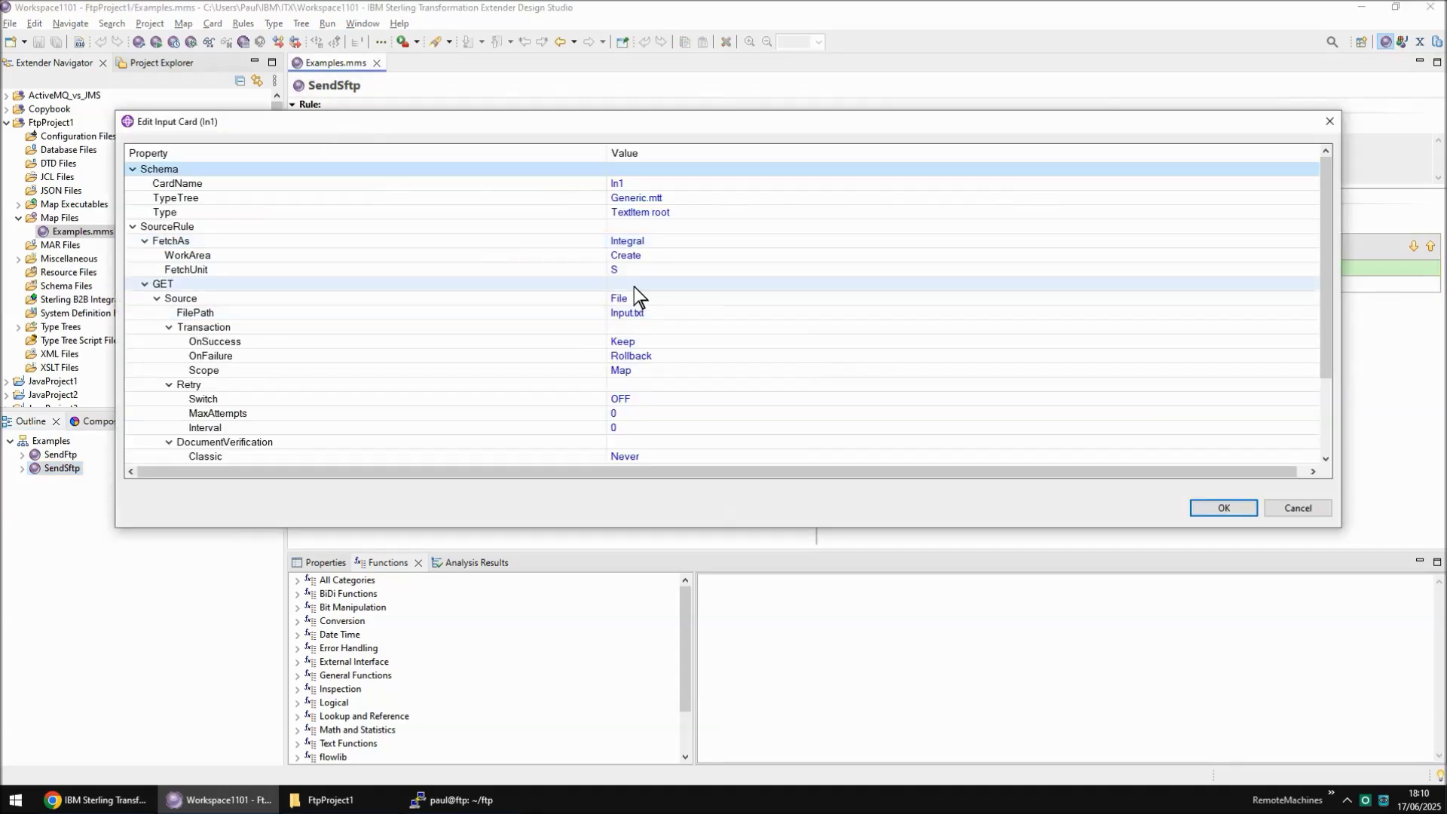
left_click(1301, 508)
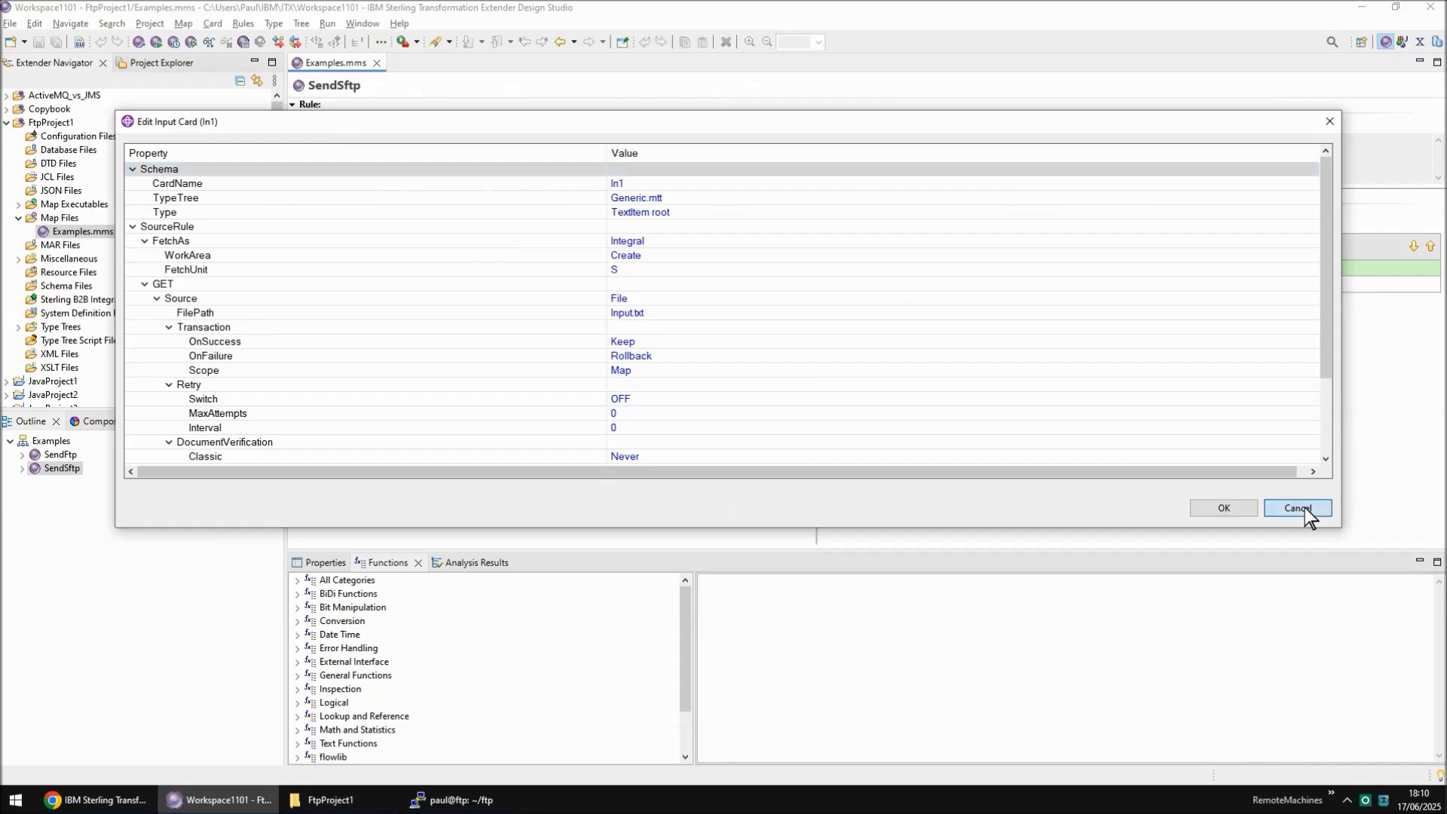
Open the SendSftp map's output card and examine the host and port options in its SFTP command
double_click(962, 252)
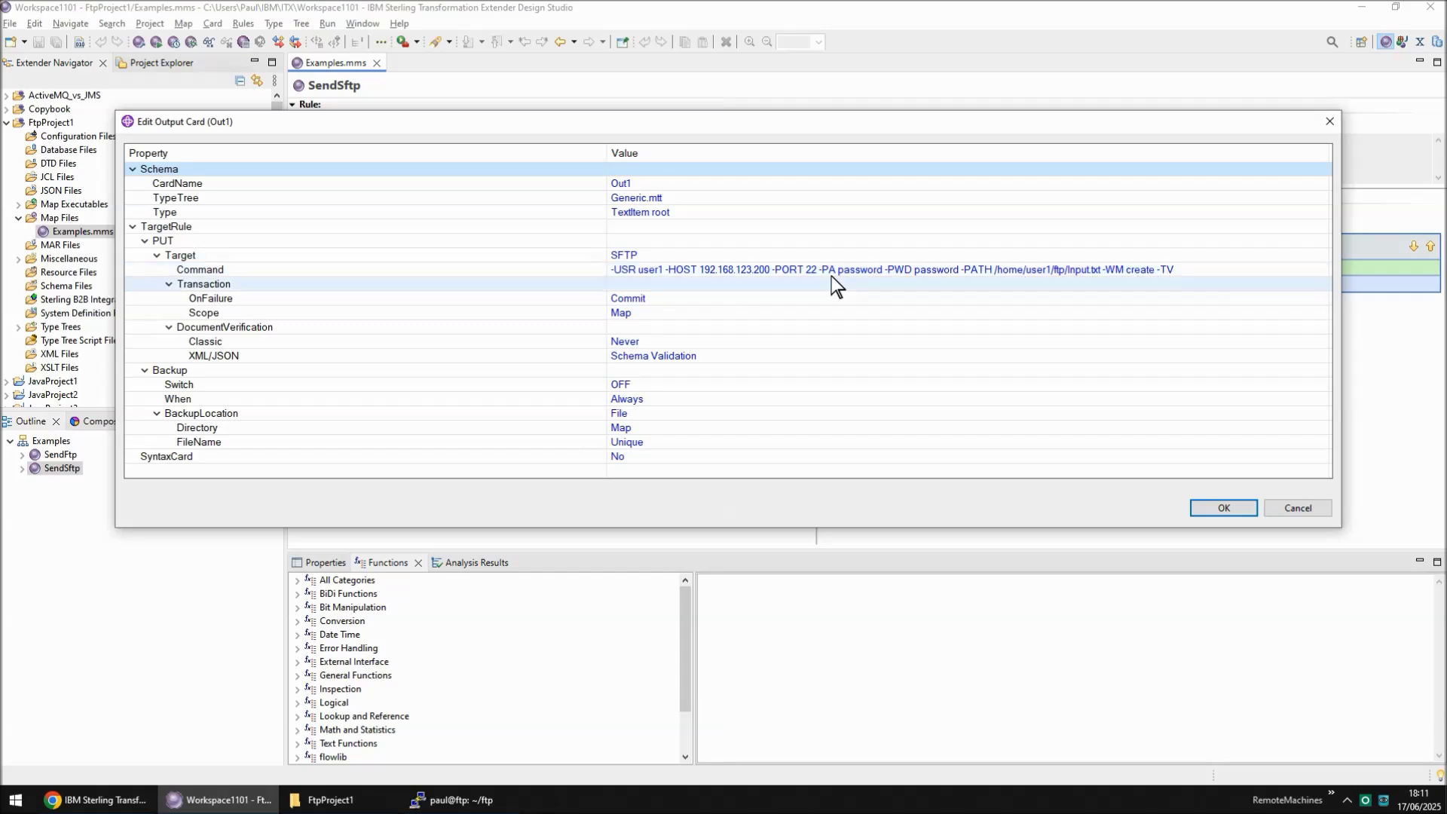
left_click(699, 272)
left_click(699, 272)
left_click(714, 271)
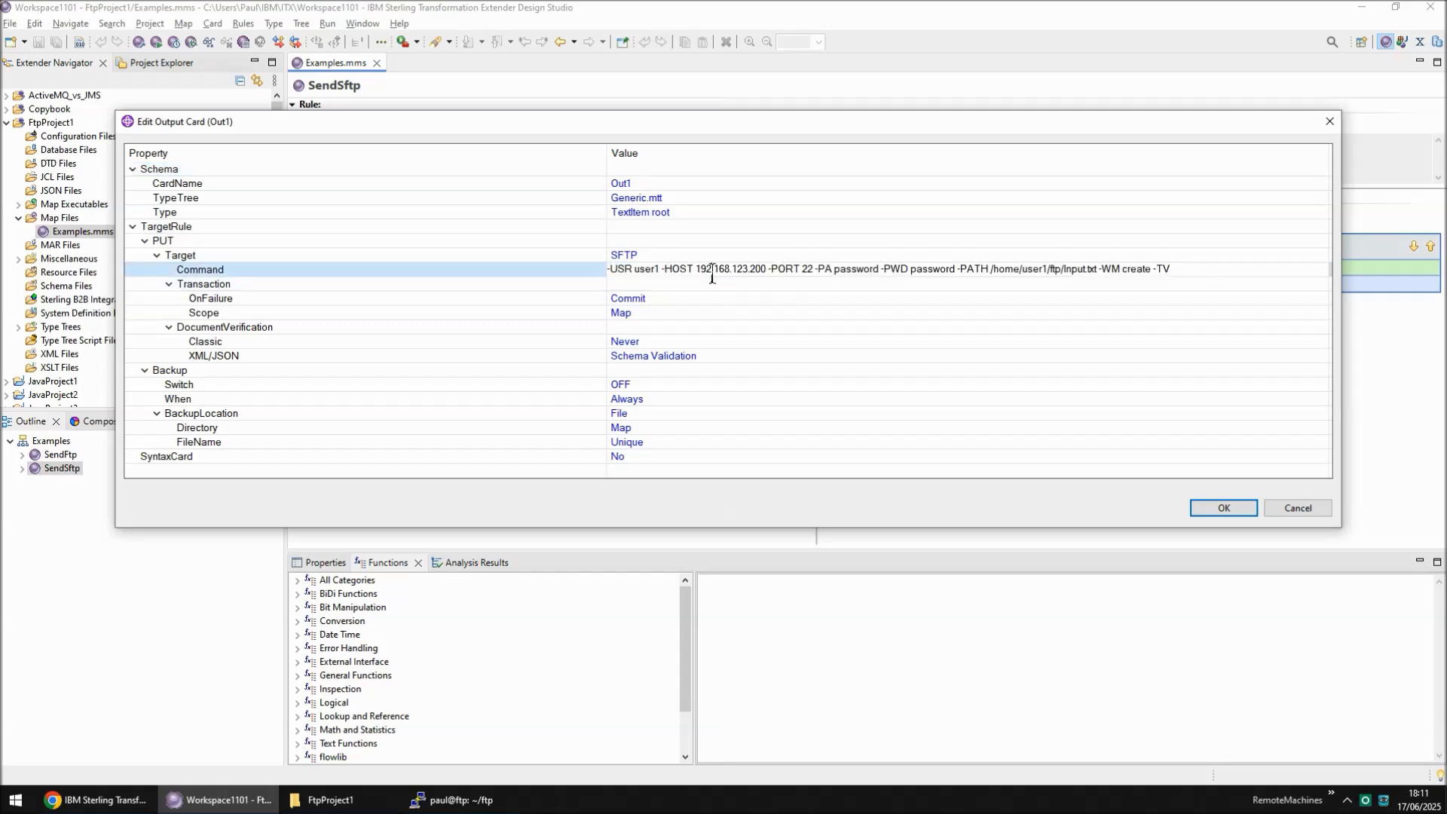
left_click_drag(695, 270, 718, 273)
left_click_drag(755, 271, 761, 269)
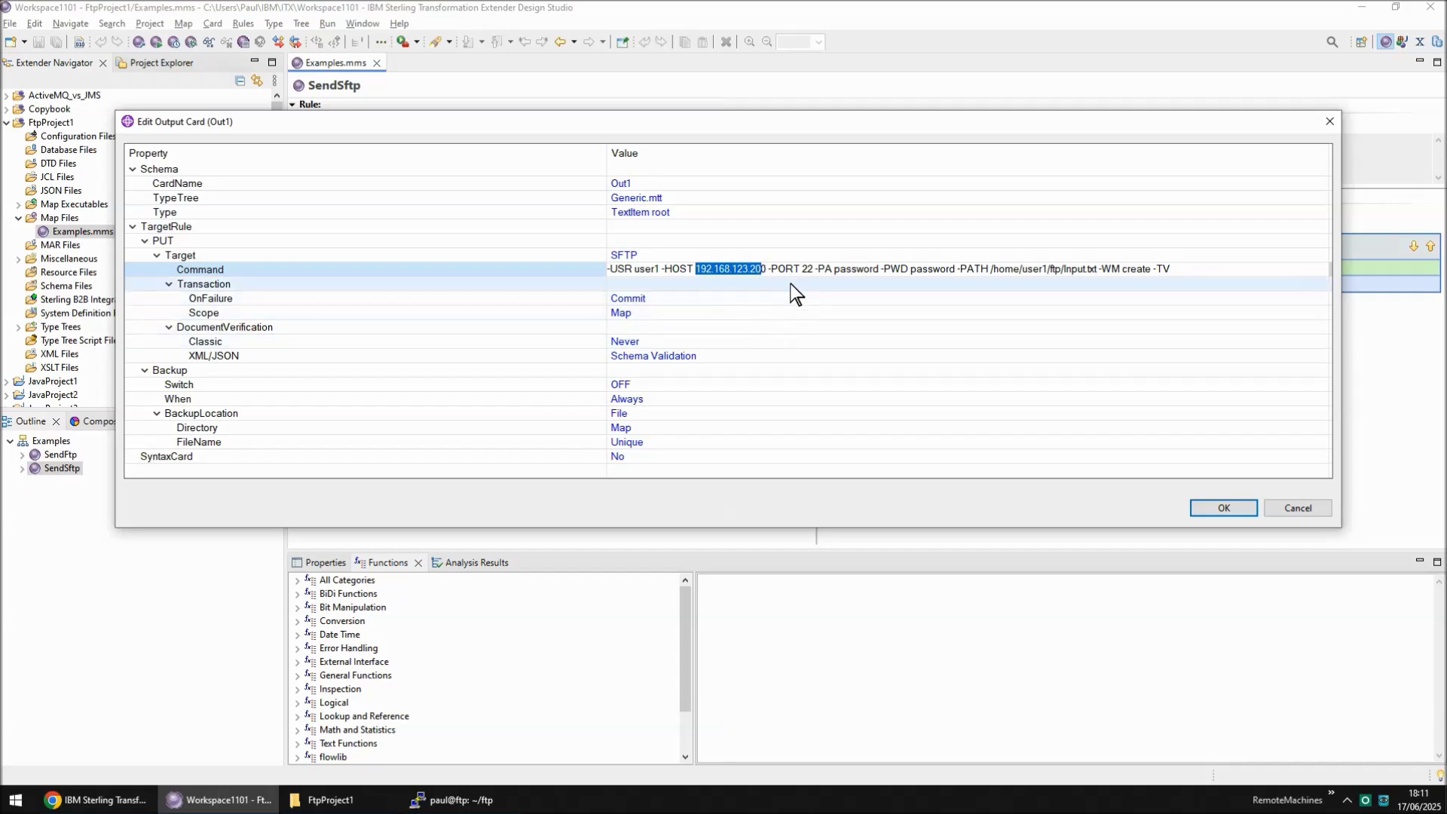
left_click(805, 269)
left_click_drag(805, 269, 800, 269)
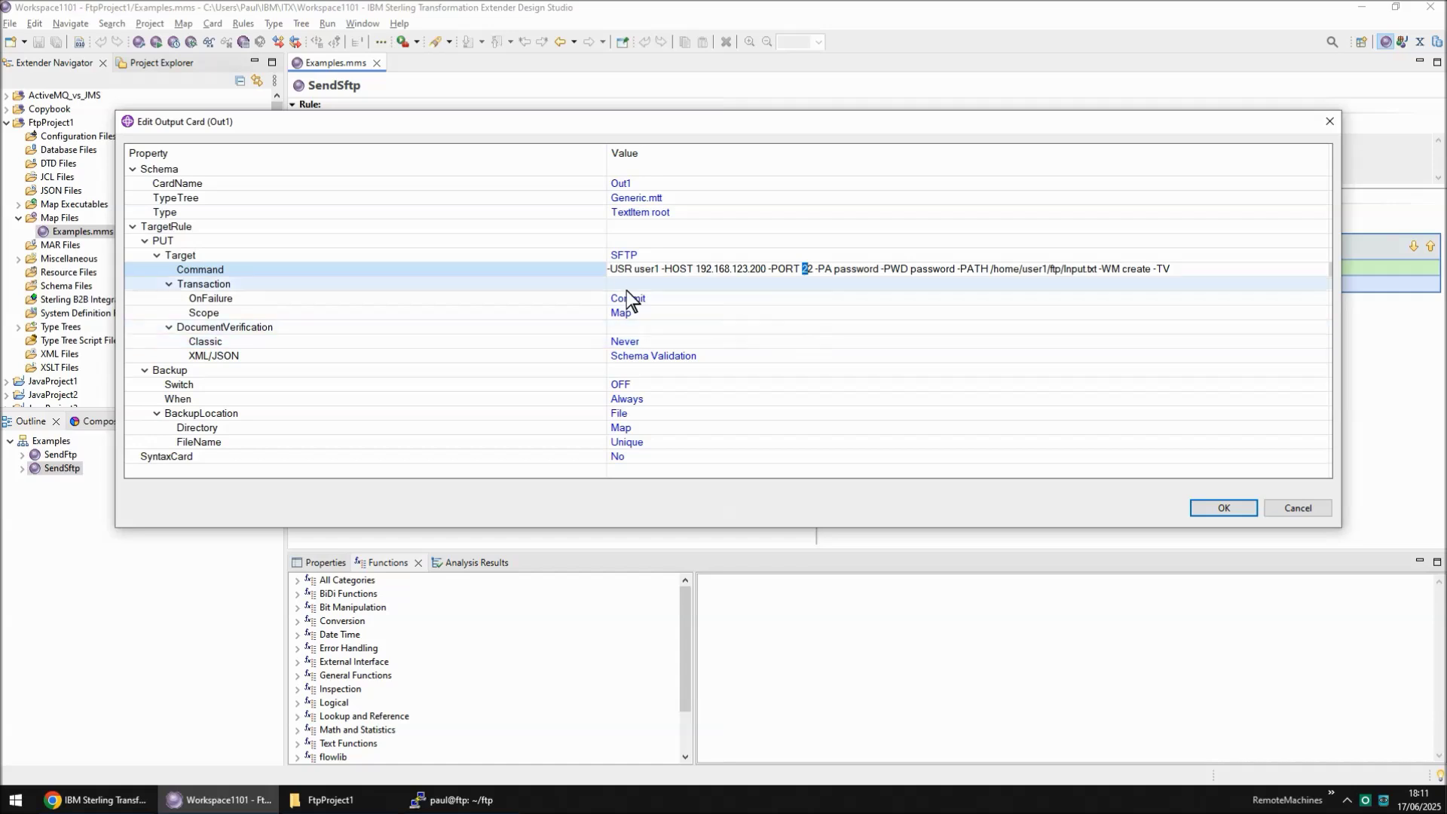
Examine the user, password and path options in the SFTP command, and close the output card
left_click_drag(634, 269, 661, 276)
left_click(912, 269)
left_click_drag(912, 269, 955, 270)
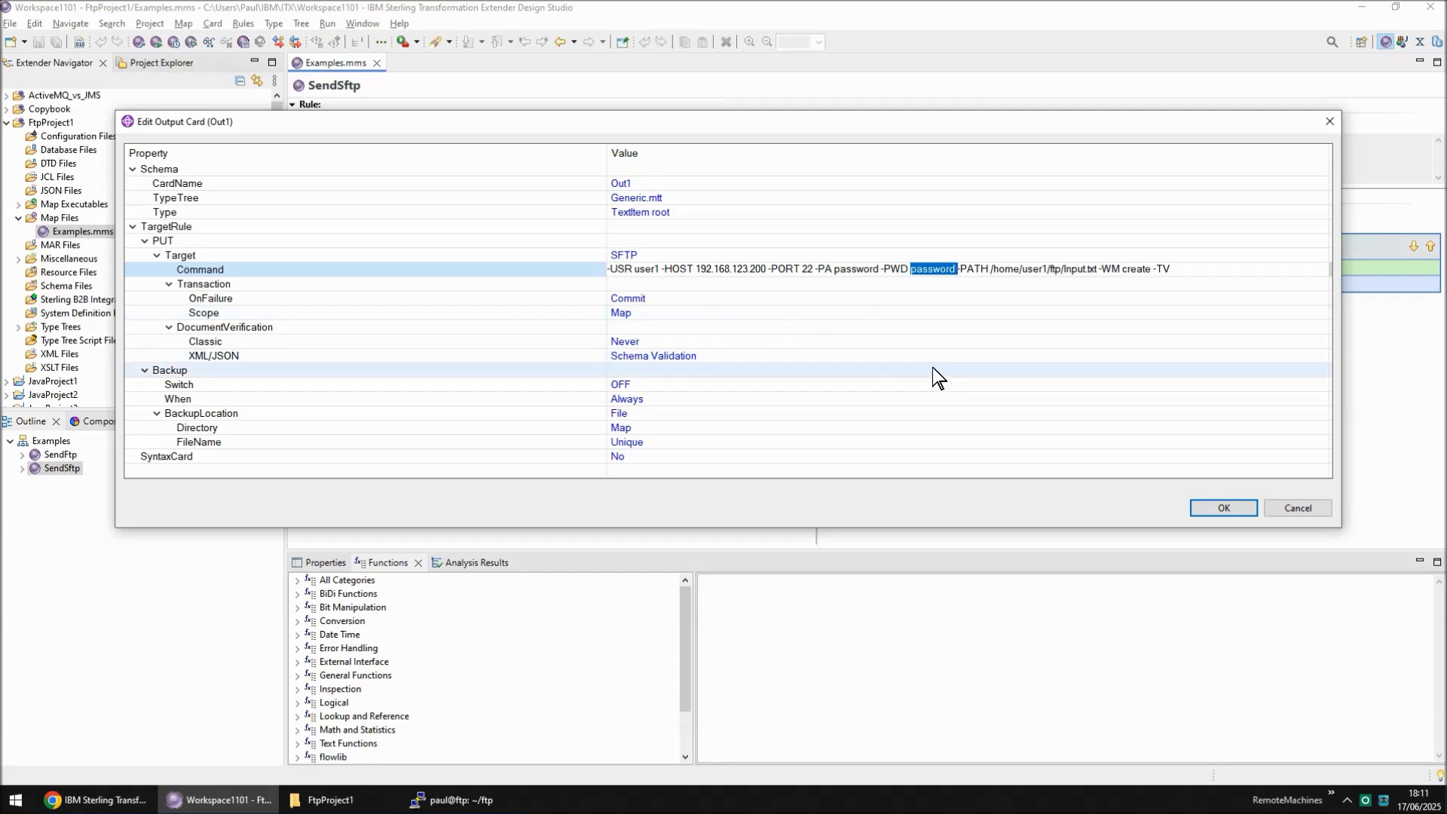
left_click_drag(990, 269, 1094, 270)
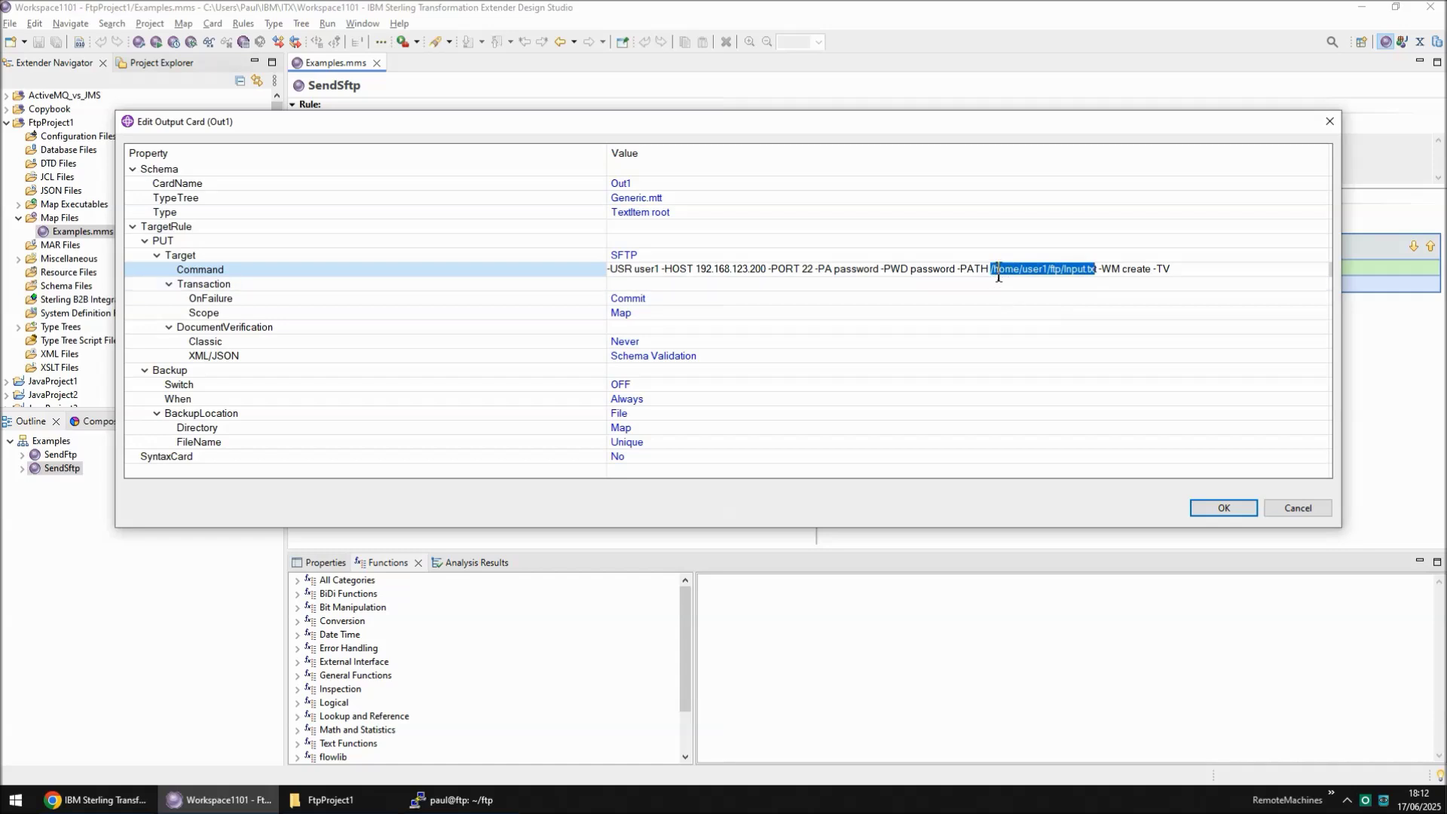
left_click(1053, 269)
left_click(1224, 507)
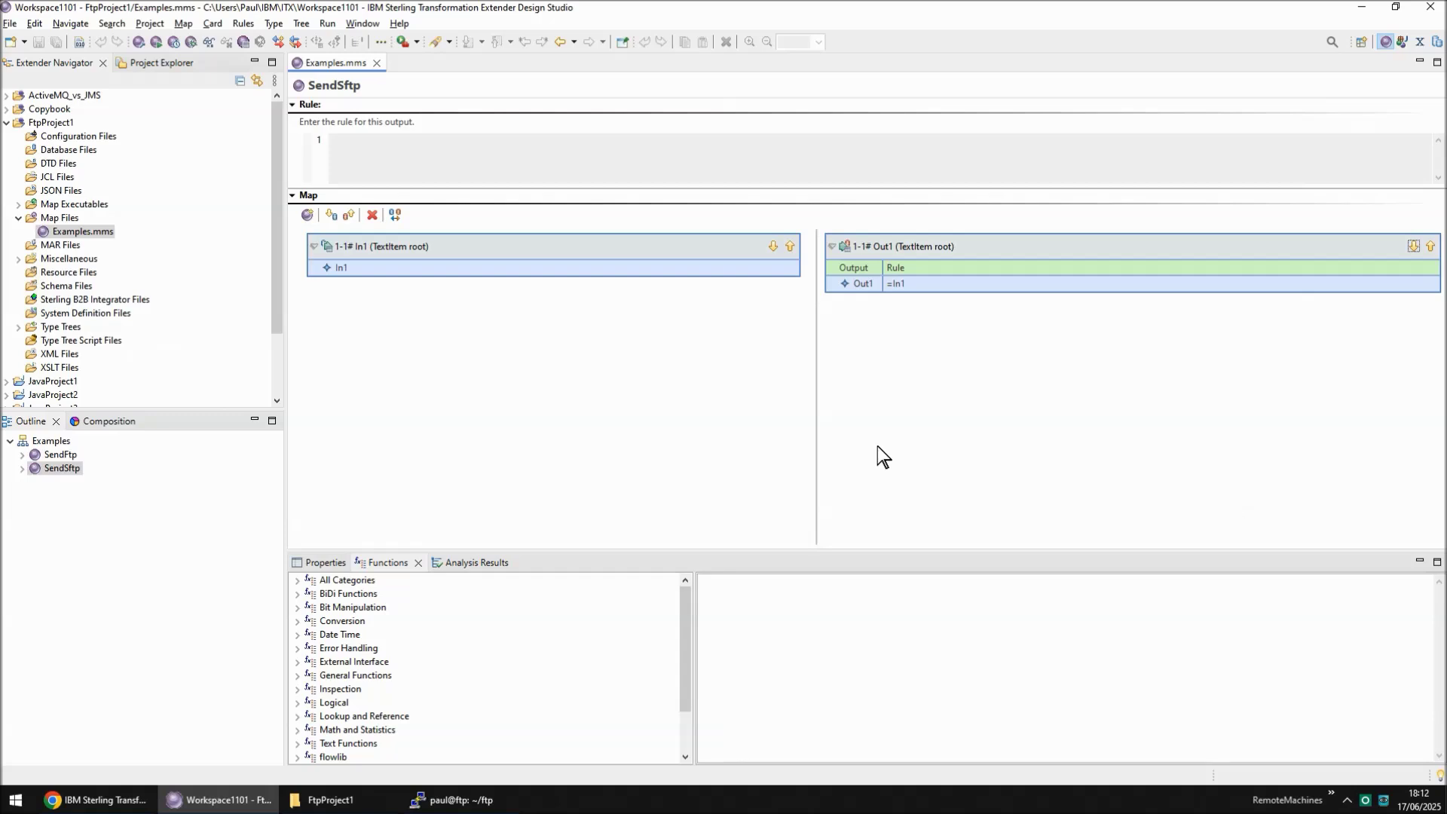
Run the SendSftp map and open its m4sftp.mtr adapter trace from the FtpProject1 folder in UltraEdit
key("ctrl+r")
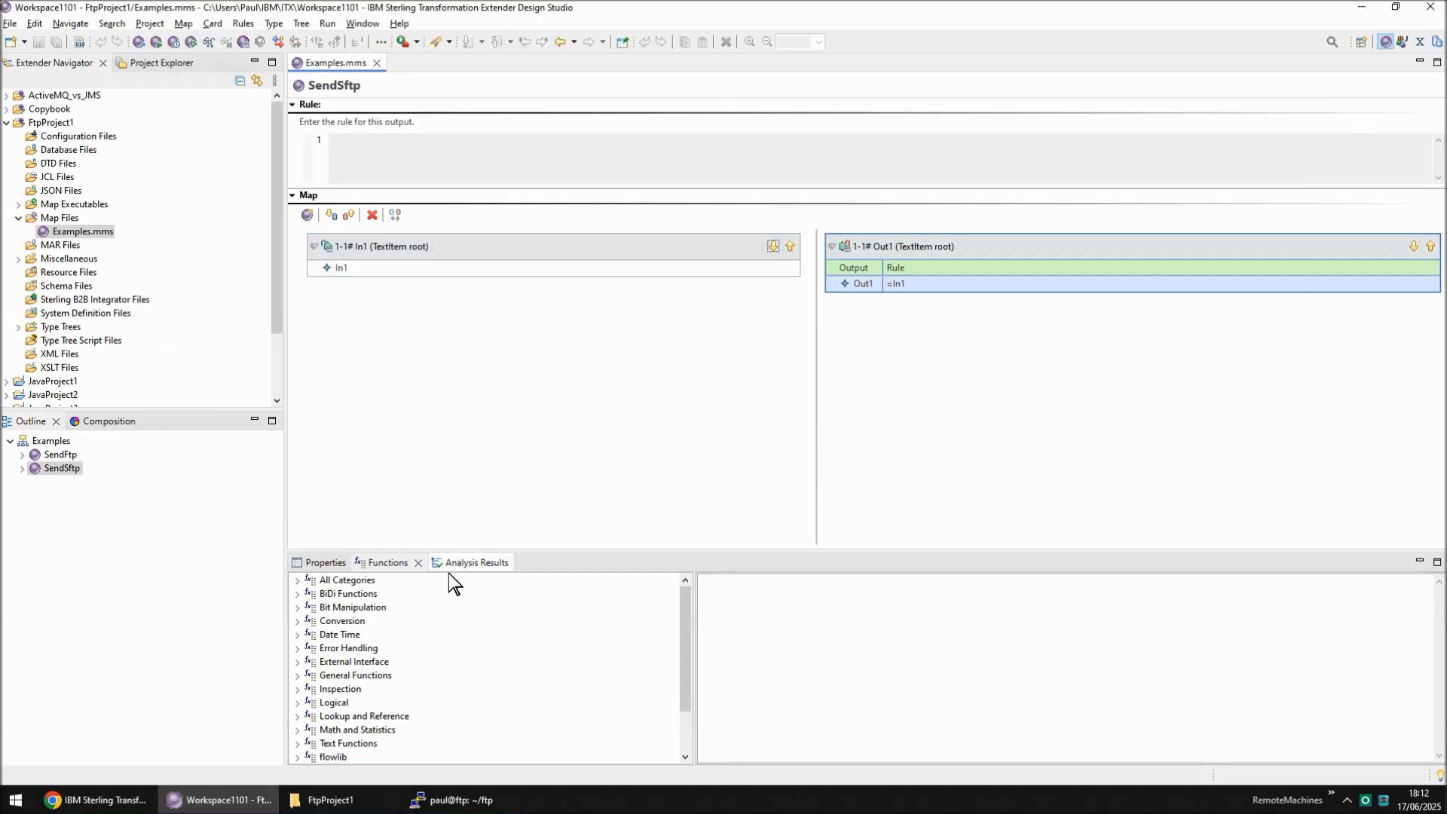
left_click(343, 800)
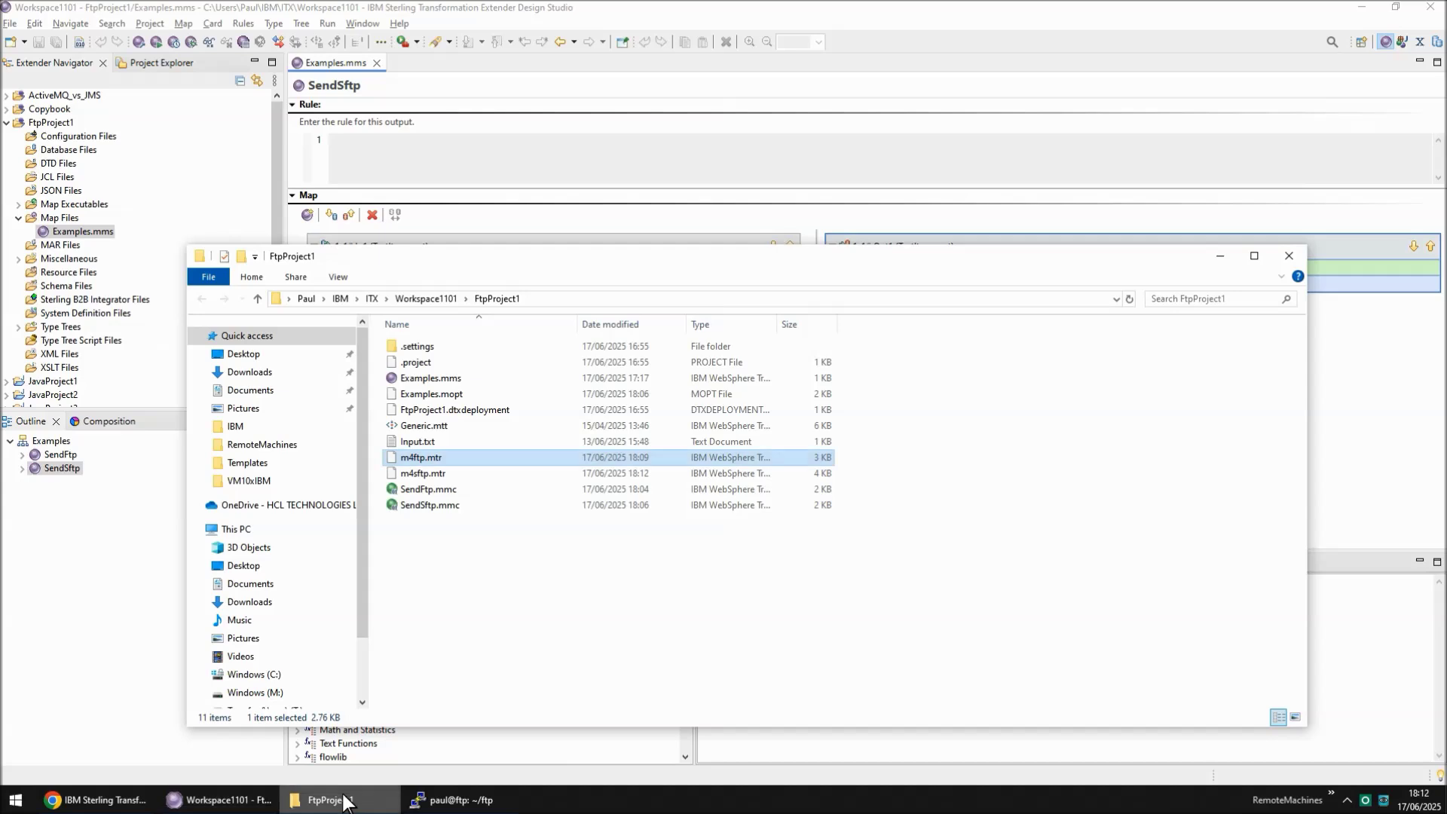
left_click(443, 475)
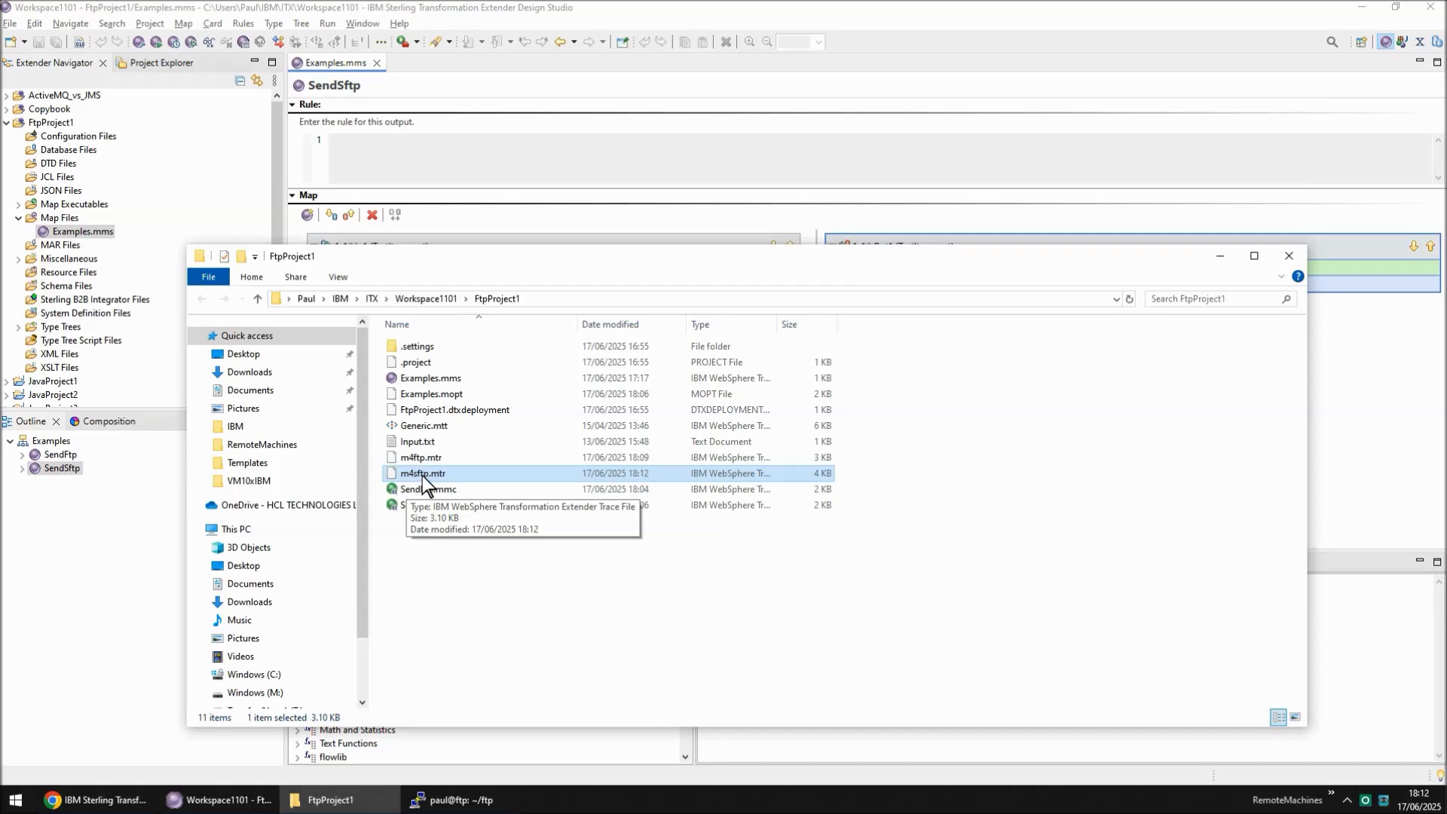
right_click(430, 483)
left_click(442, 484)
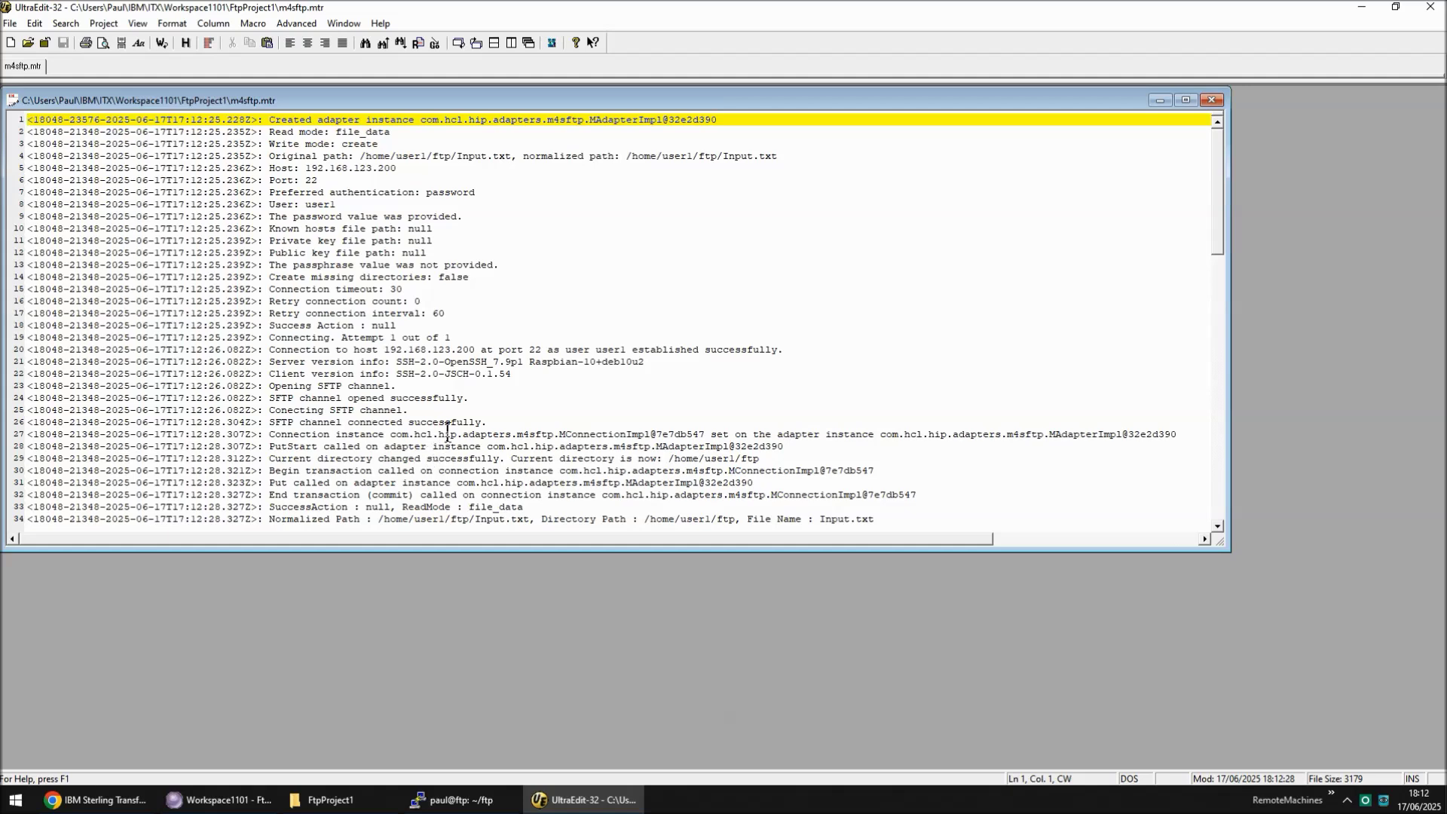
Examine the original path, normalized path and user entries in the SFTP adapter trace
left_click_drag(360, 156, 507, 164)
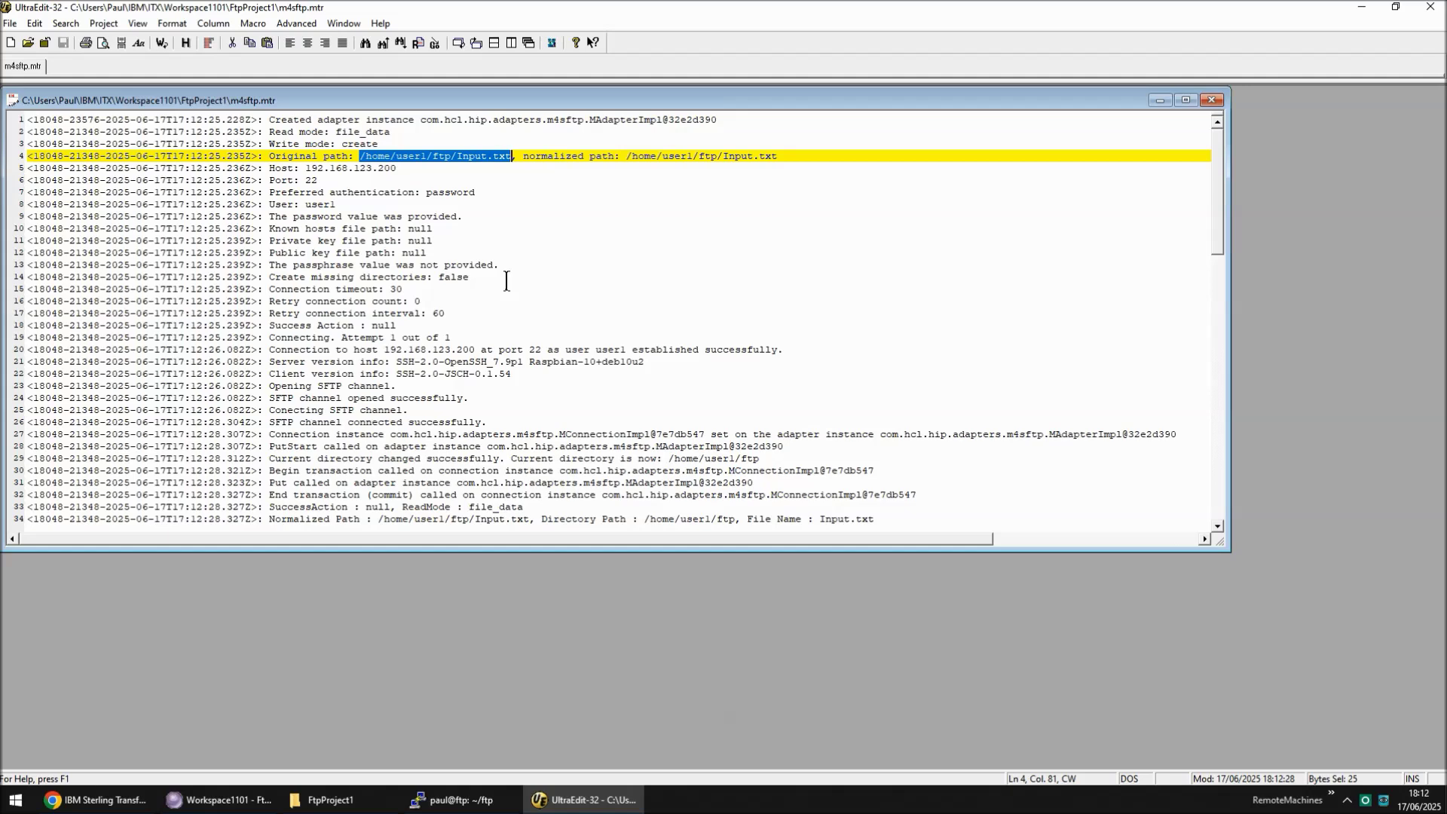
left_click_drag(636, 167, 723, 160)
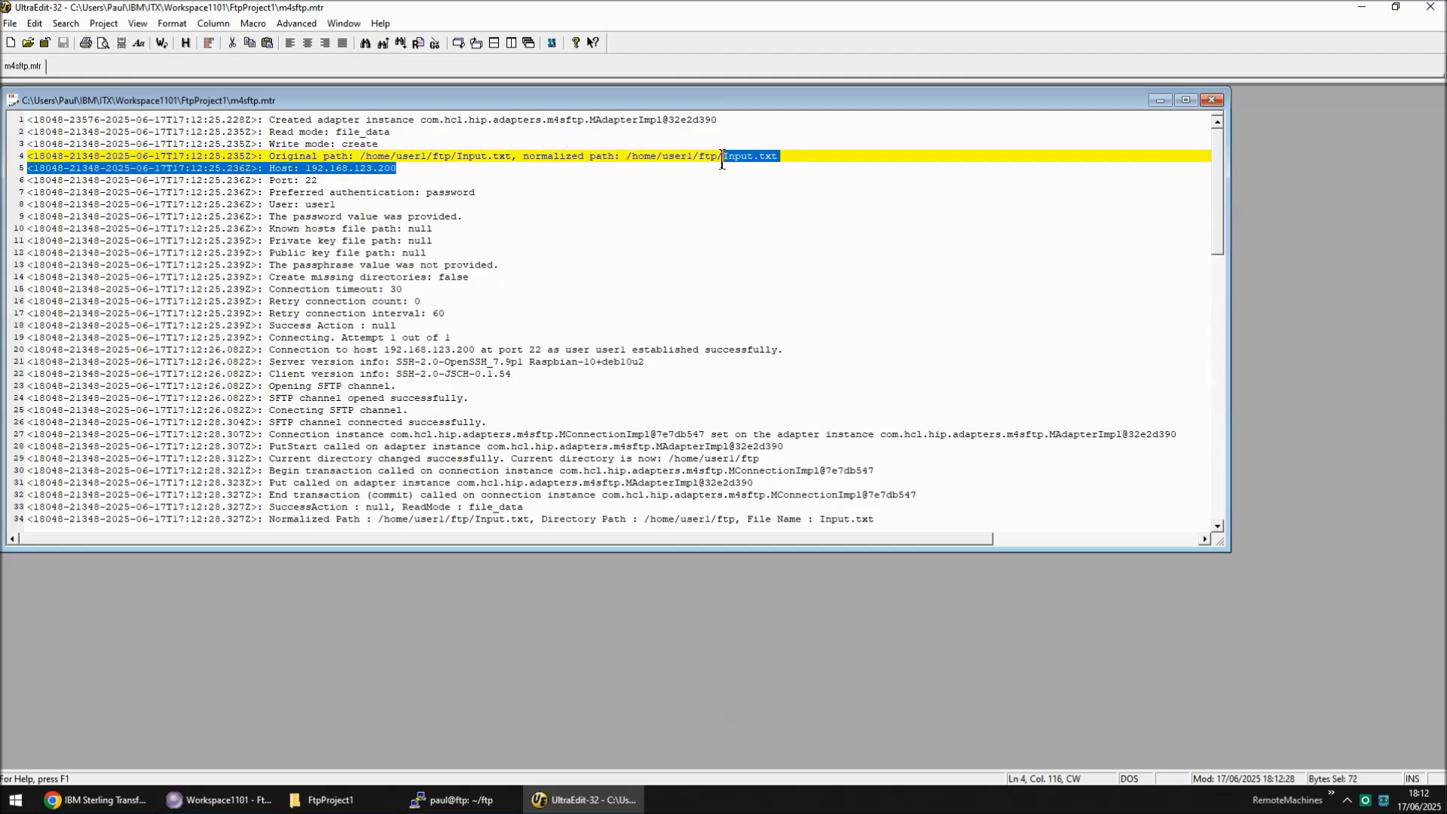
left_click_drag(626, 147, 761, 168)
left_click(636, 162)
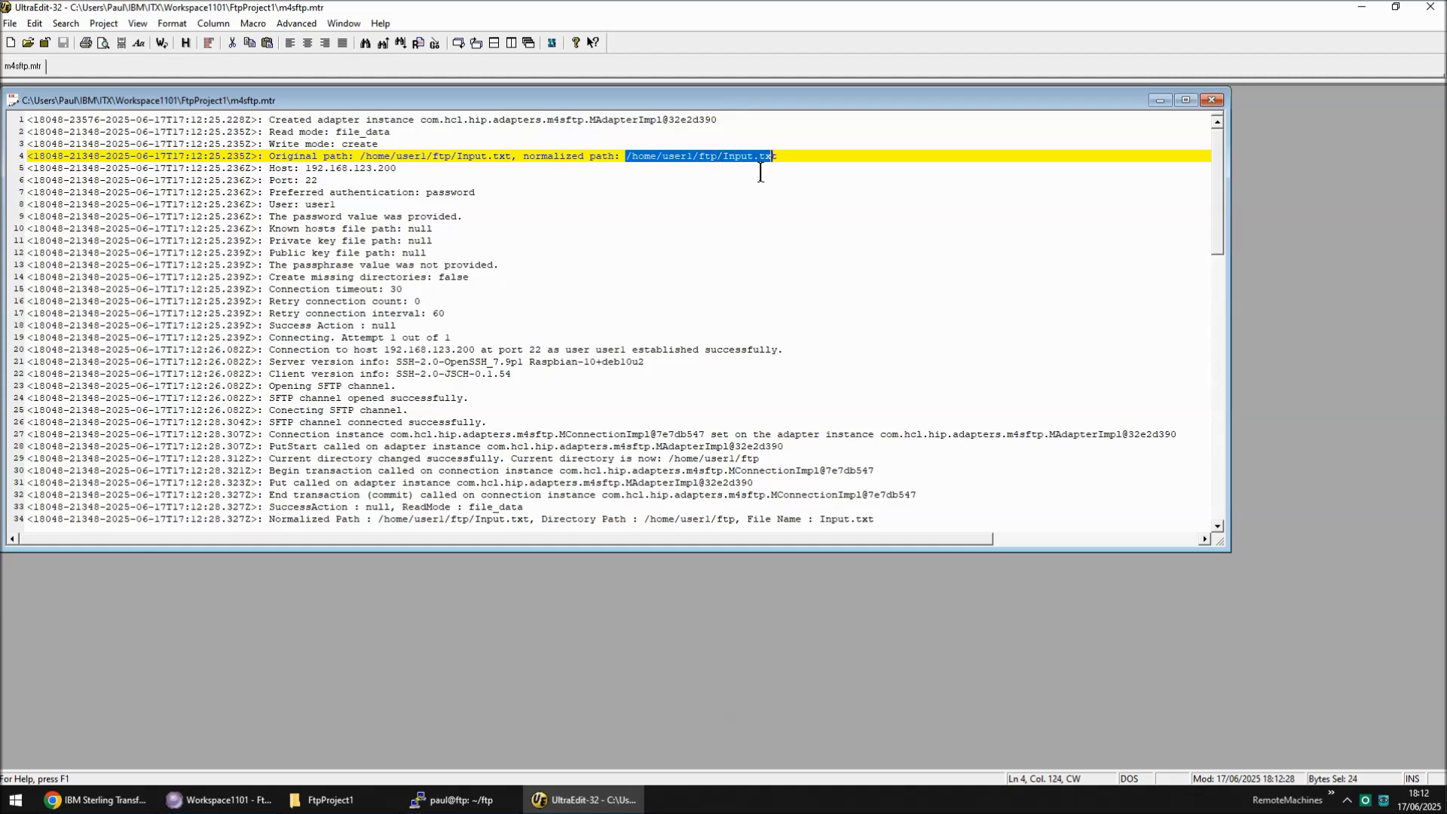
double_click(321, 205)
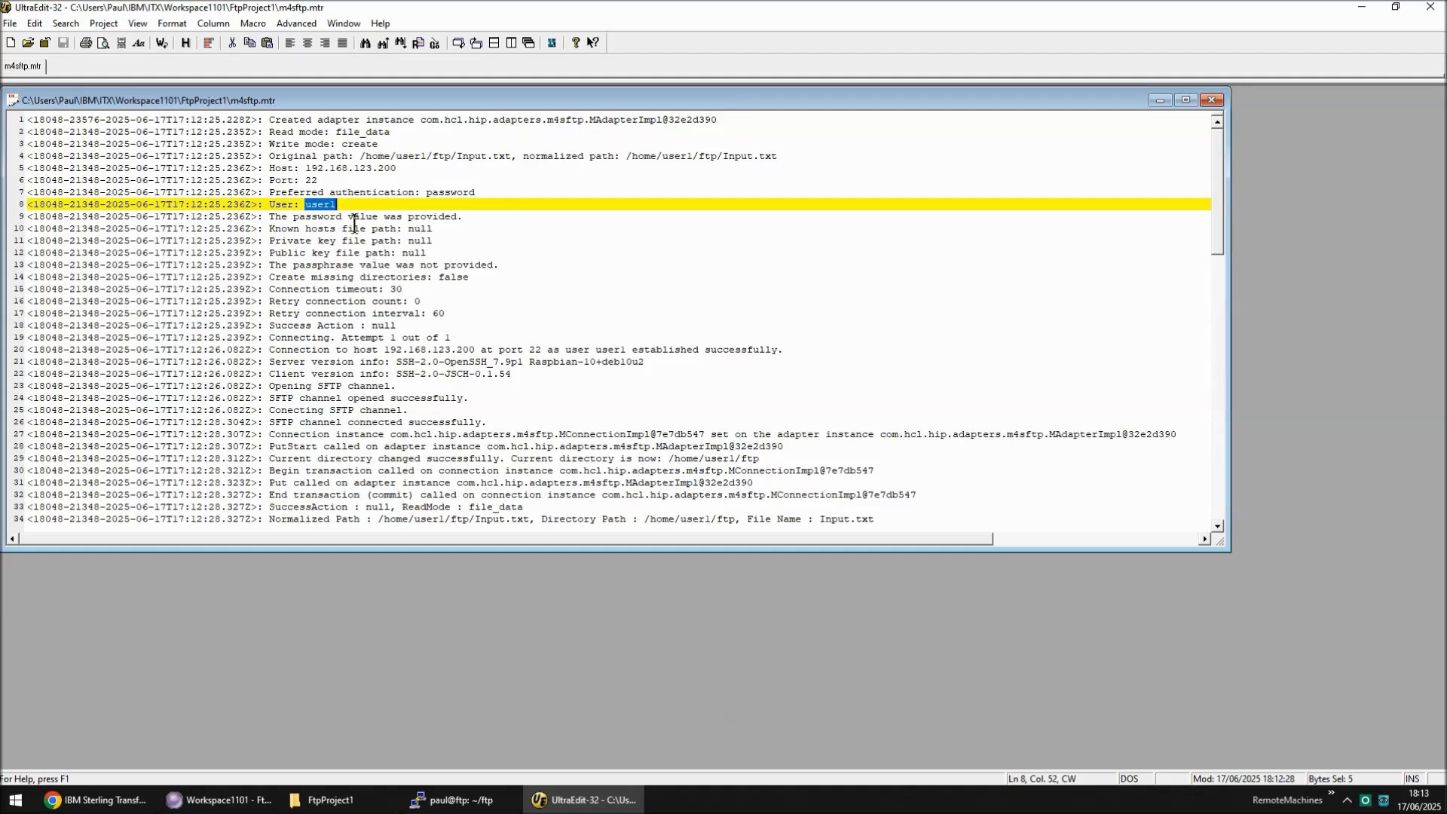
Examine the connection, directory and file name, and PutStop entries further down in the SFTP trace
scroll(432, 315, "down", 1)
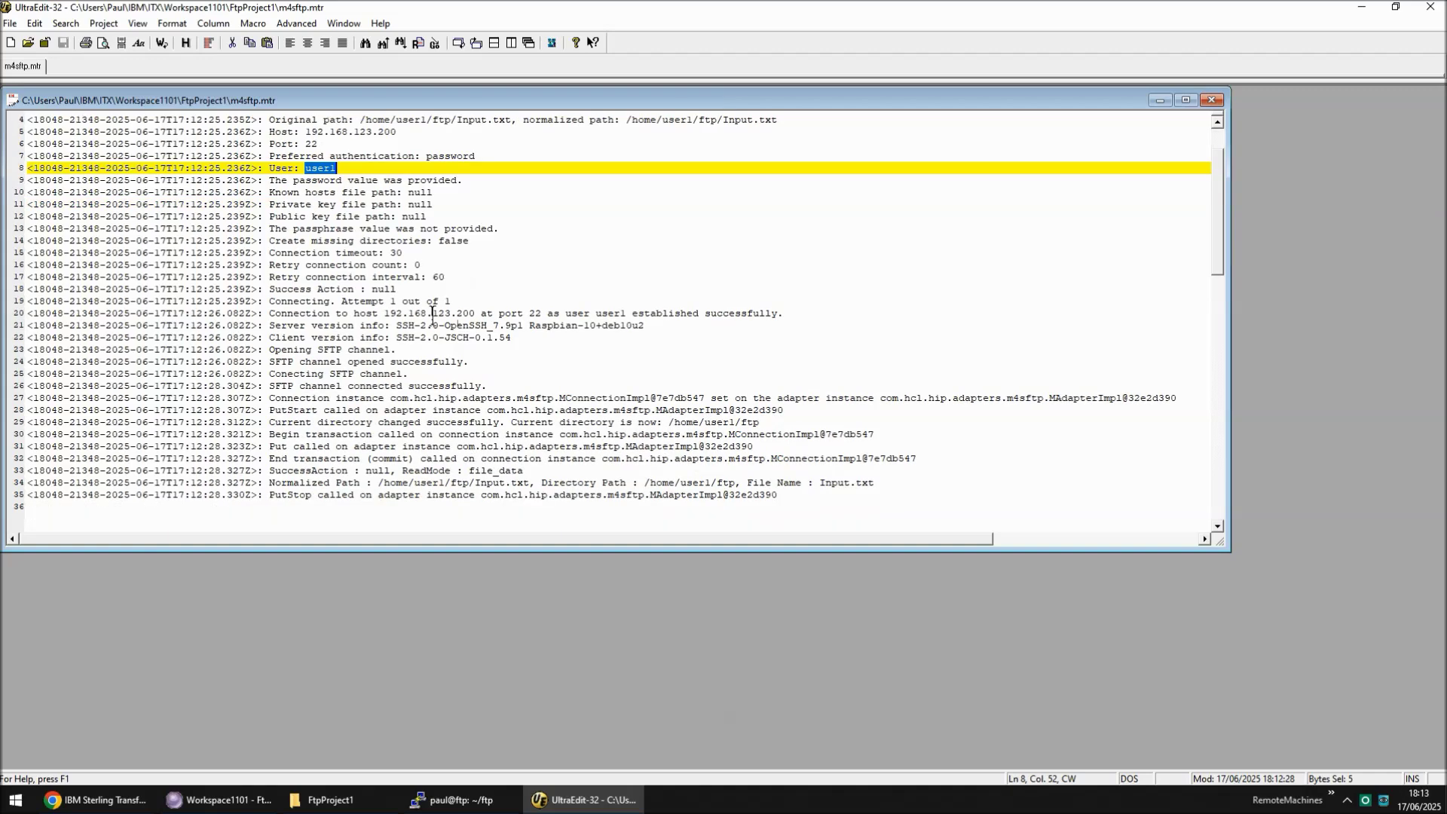
scroll(433, 315, "down", 1)
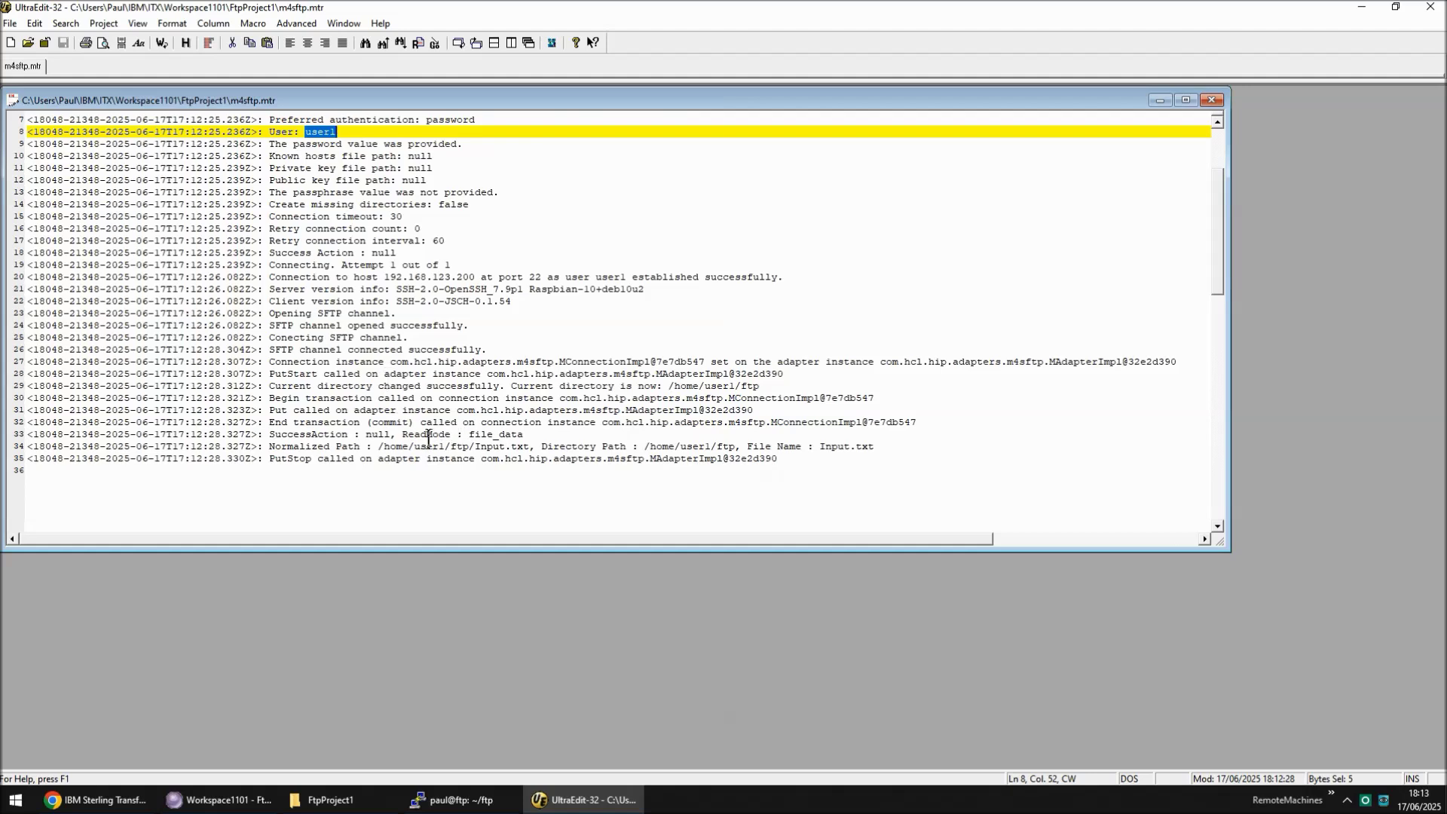
left_click_drag(377, 446, 874, 449)
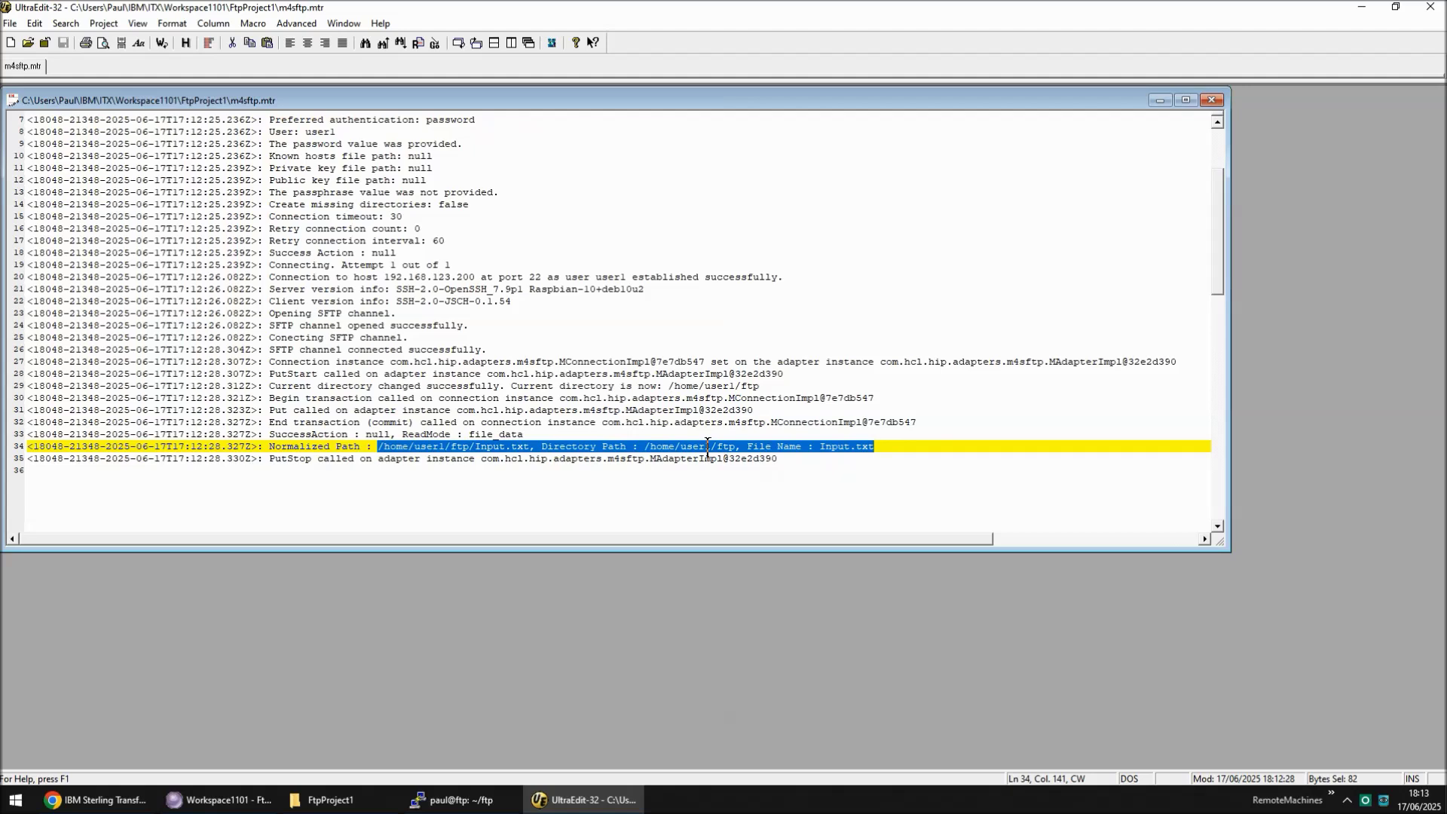
scroll(708, 446, "down", 3)
left_click_drag(268, 351, 472, 350)
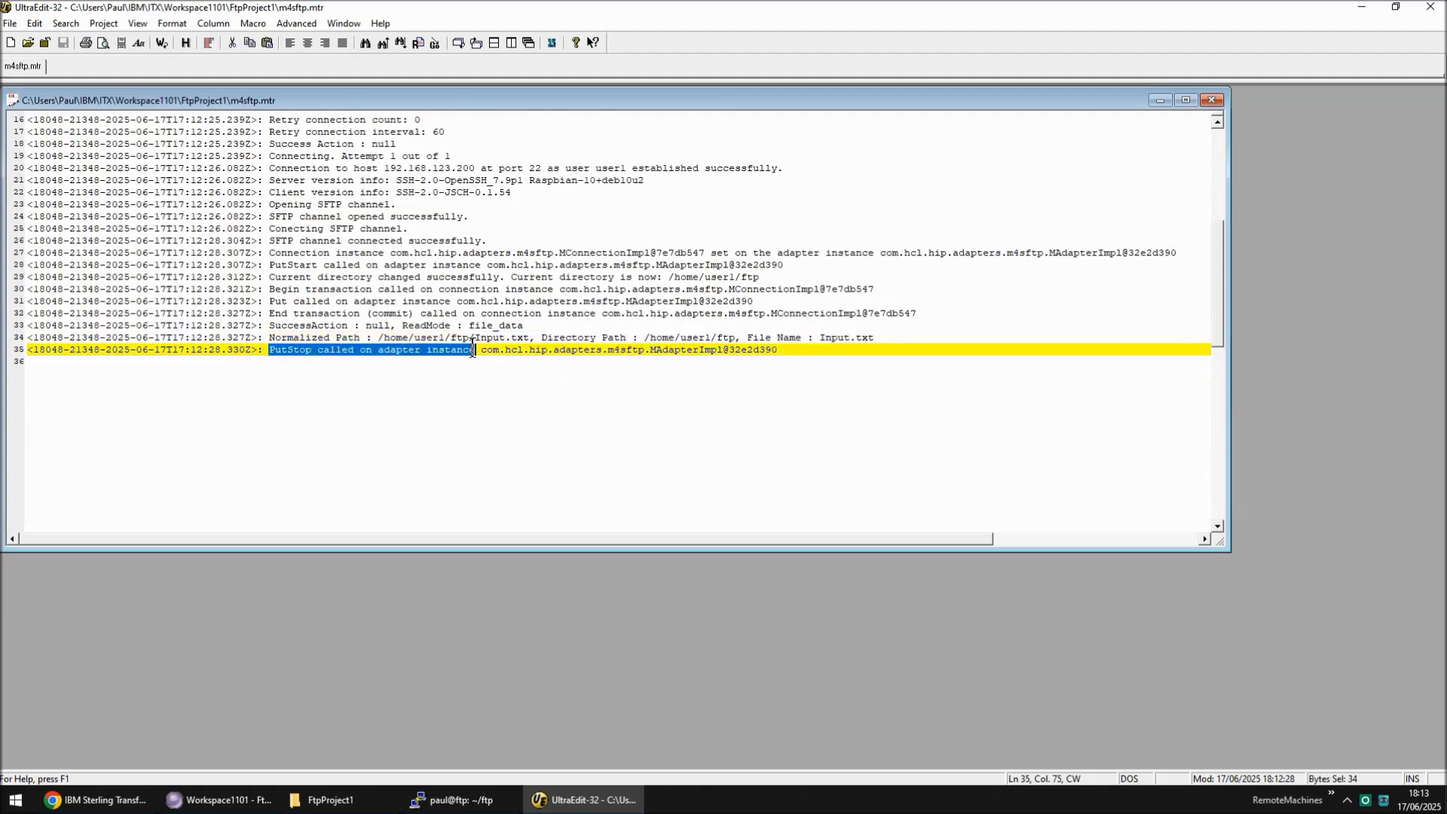
Switch to the server's terminal, list the files in the directory, and print its path
left_click(455, 802)
type("ls")
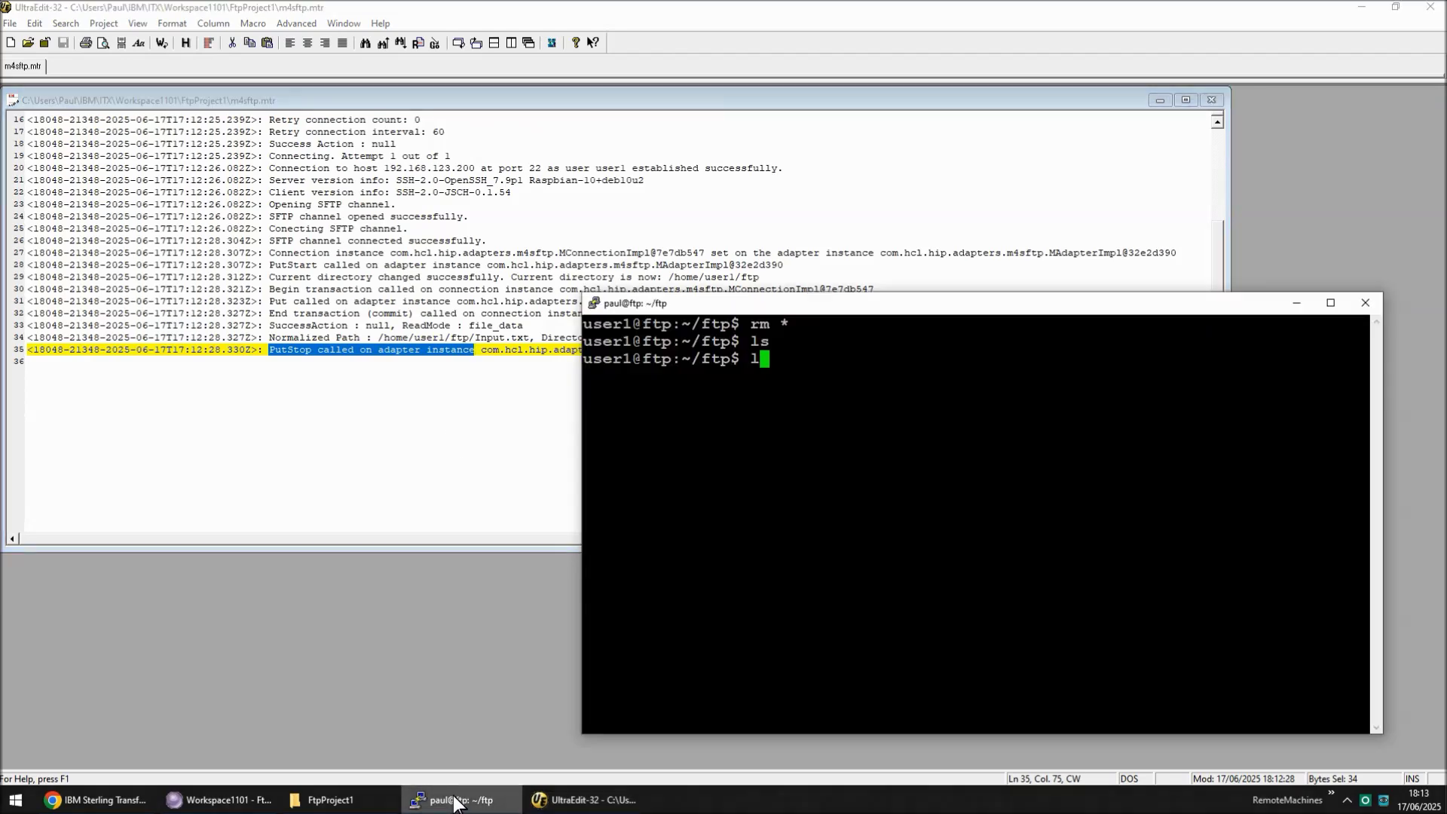
key("Return")
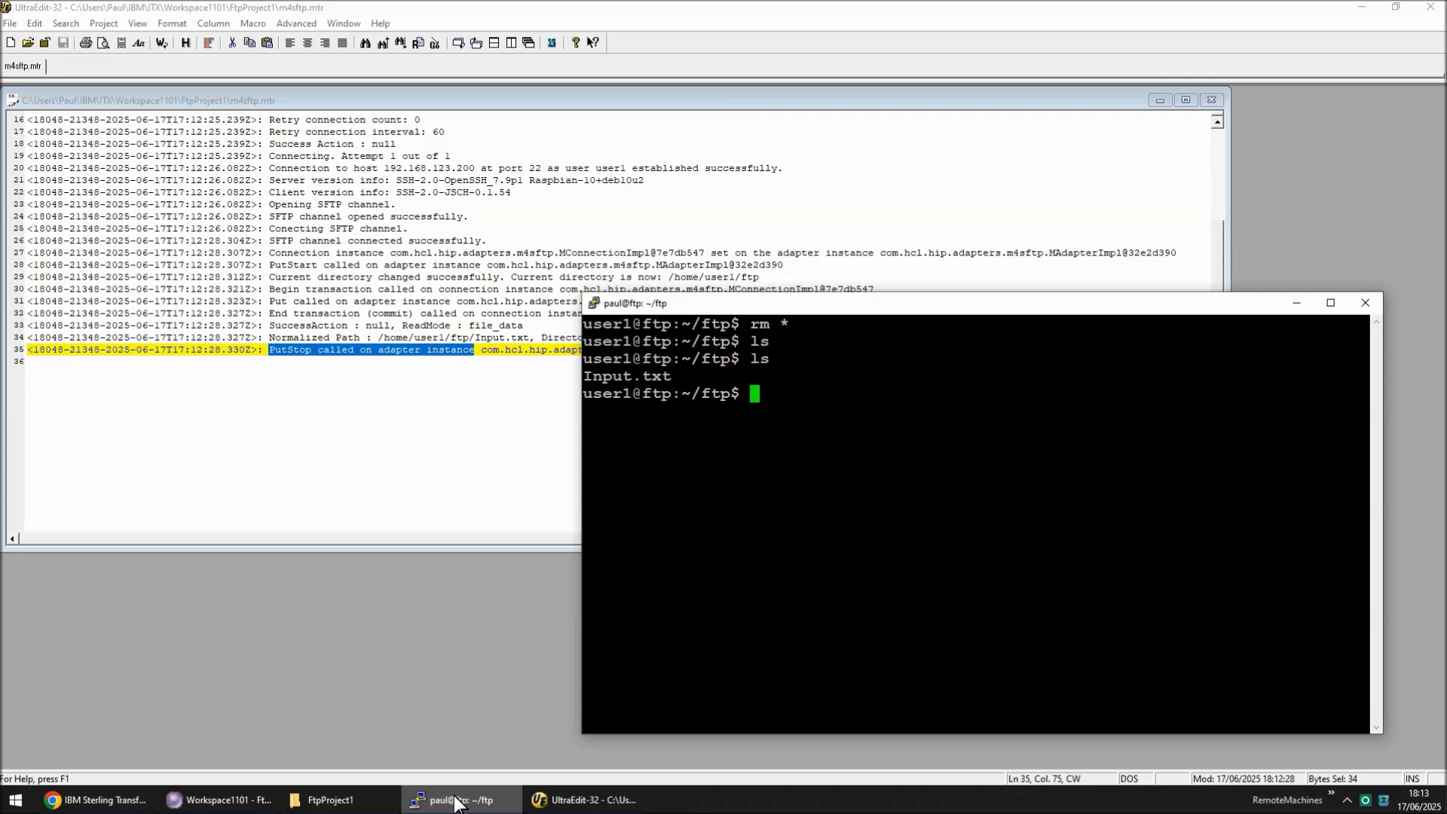
type("pwd")
key("Return")
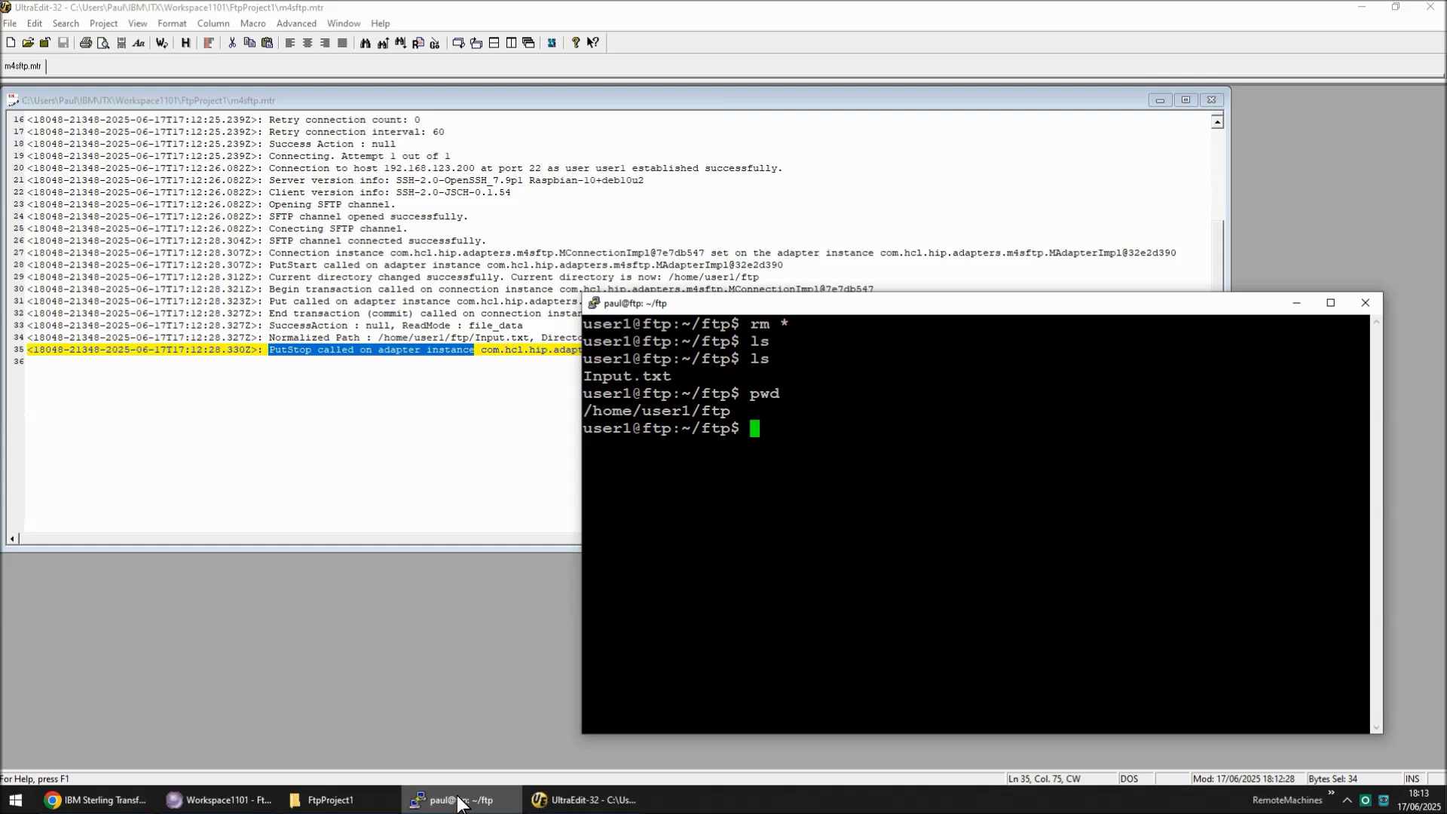
Switch to the IBM Sterling Transformation Extender documentation in Chrome and open the FTP adapter's Adapter Properties and Commands topic under Resource Adapters
left_click(114, 795)
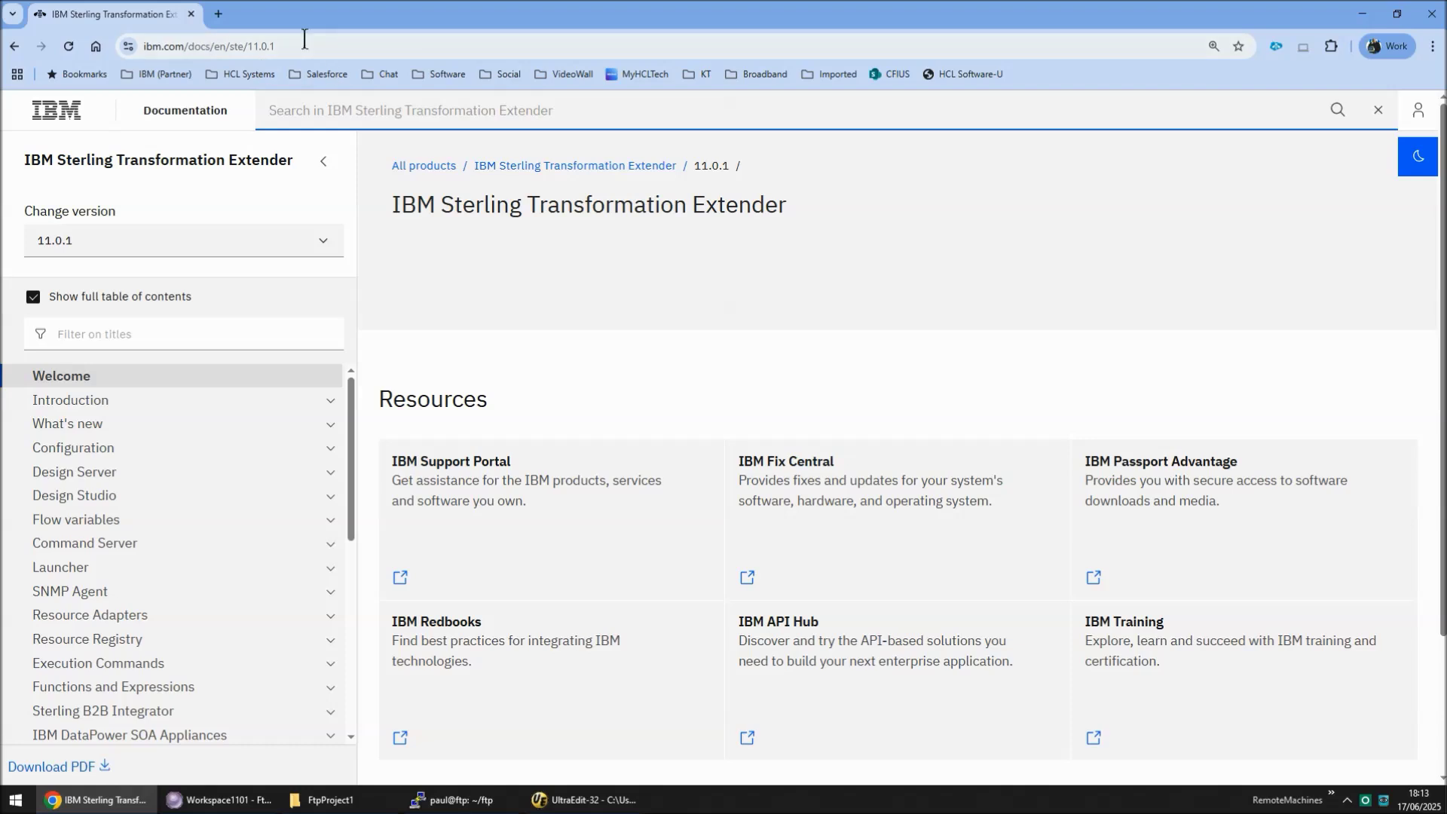
left_click(143, 616)
scroll(212, 603, "down", 12)
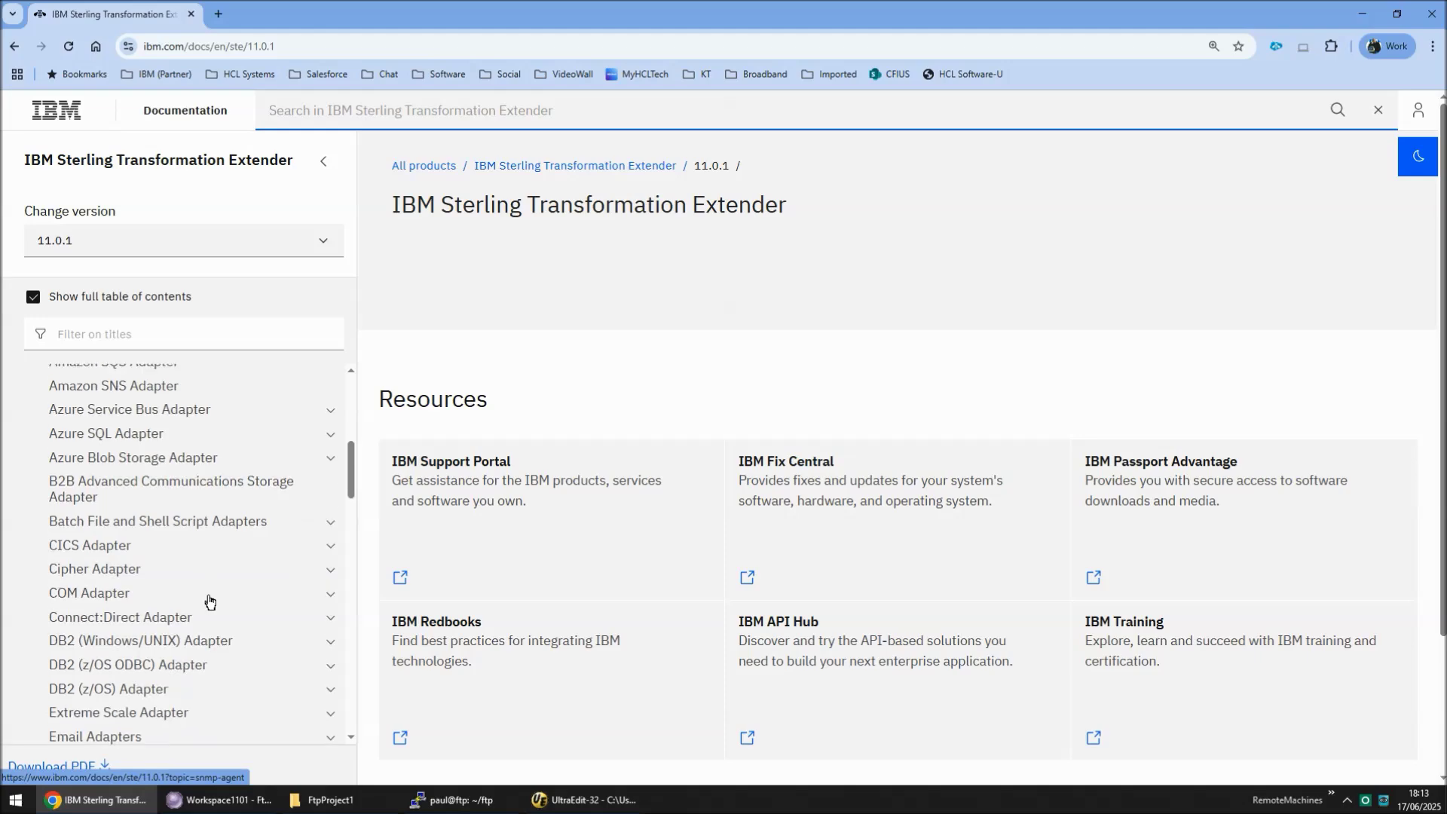
scroll(210, 601, "up", 2)
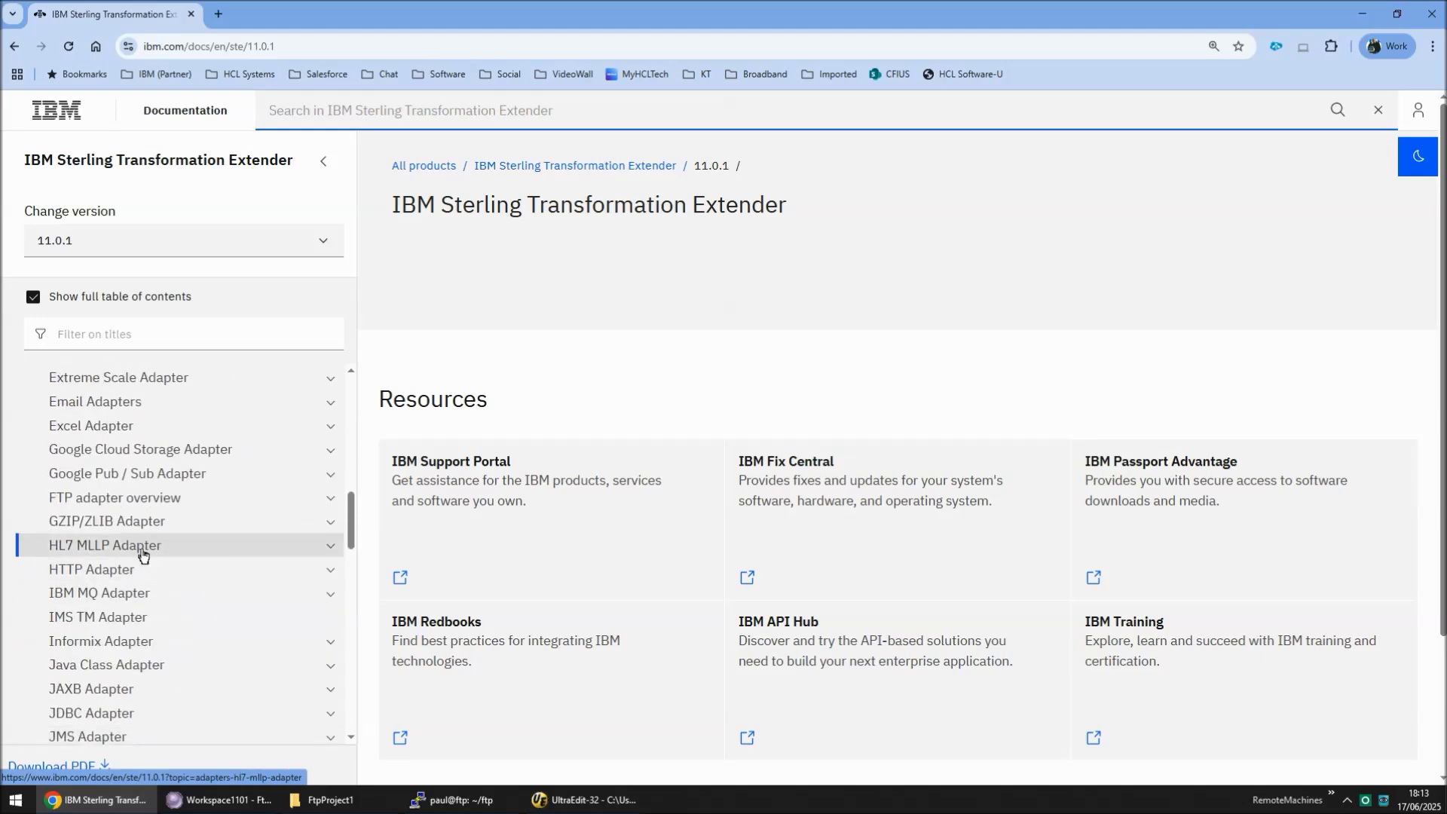
left_click(151, 508)
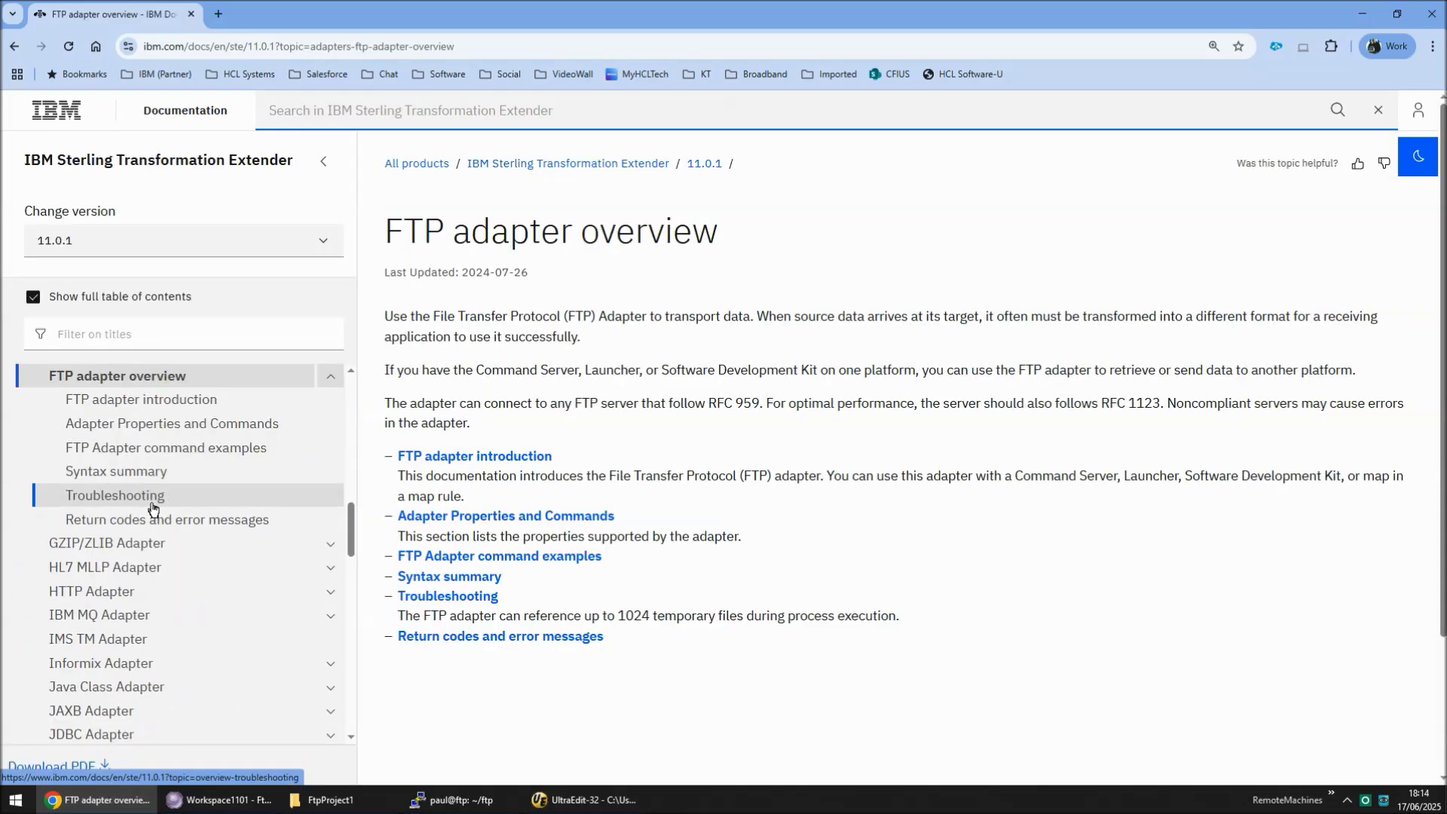
left_click(172, 433)
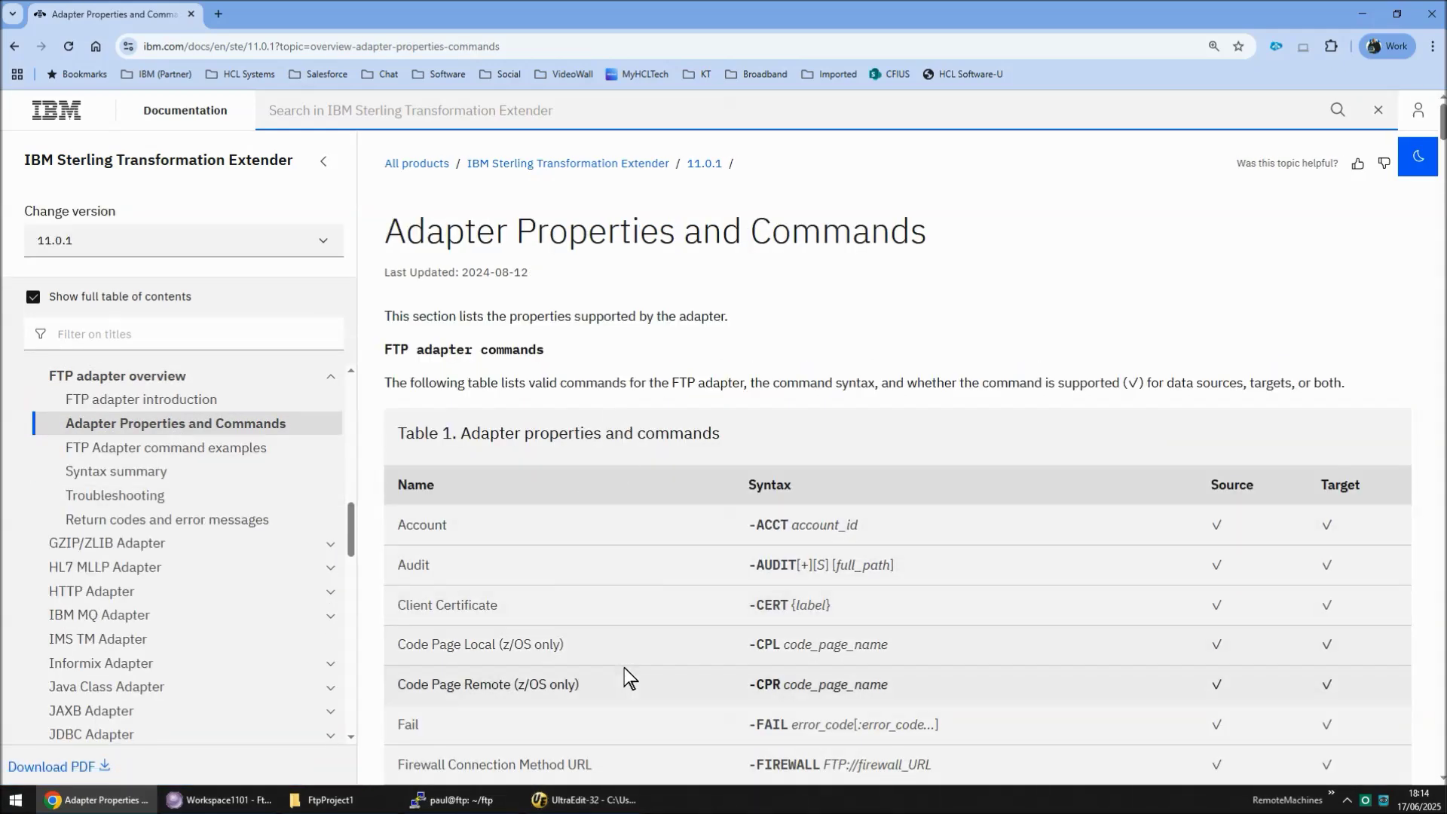
Duplicate the documentation page in a second browser tab and open the Secure File Transfer Protocol (SFTP) Adapter topic there
right_click(129, 12)
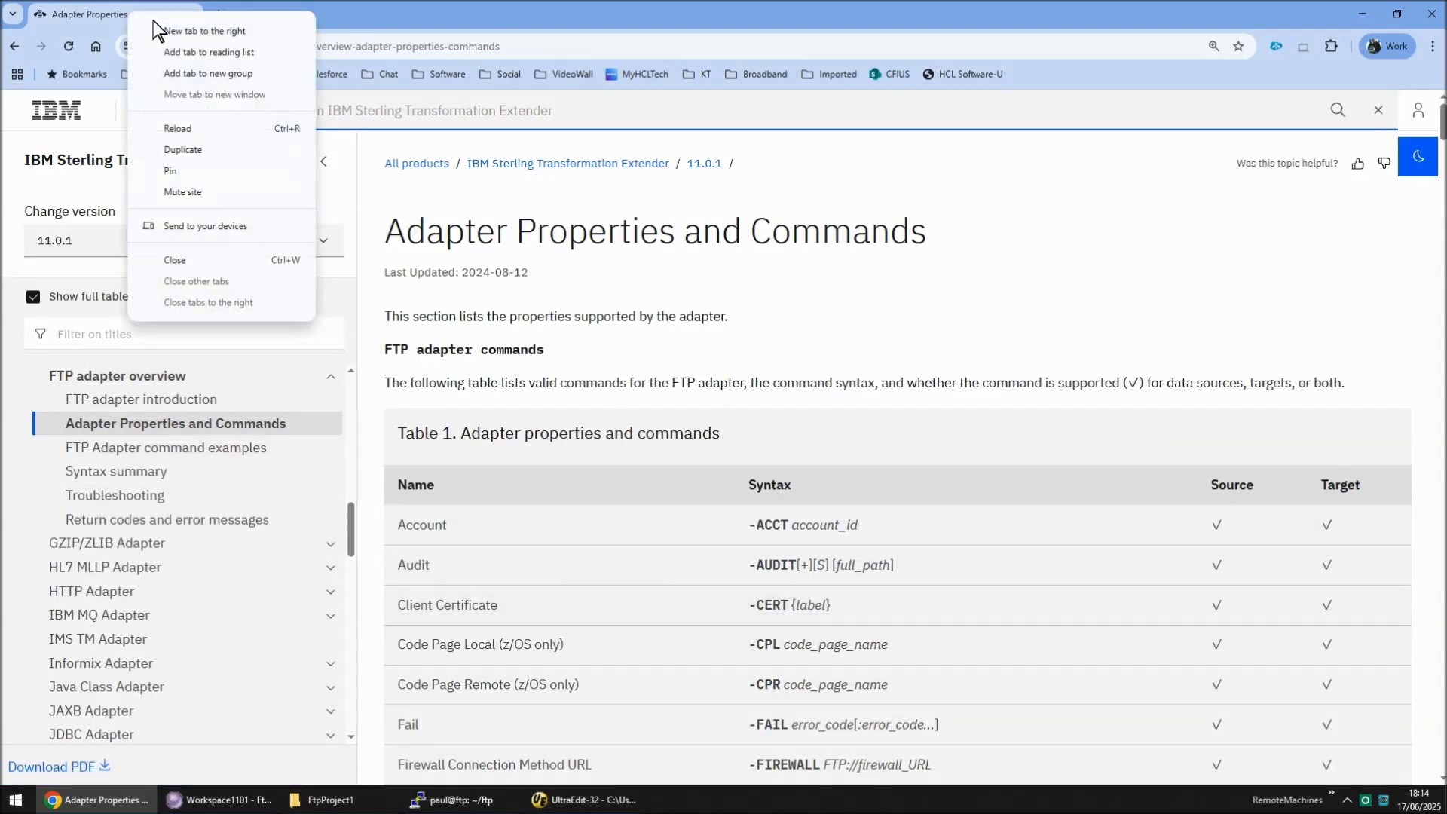
left_click(209, 148)
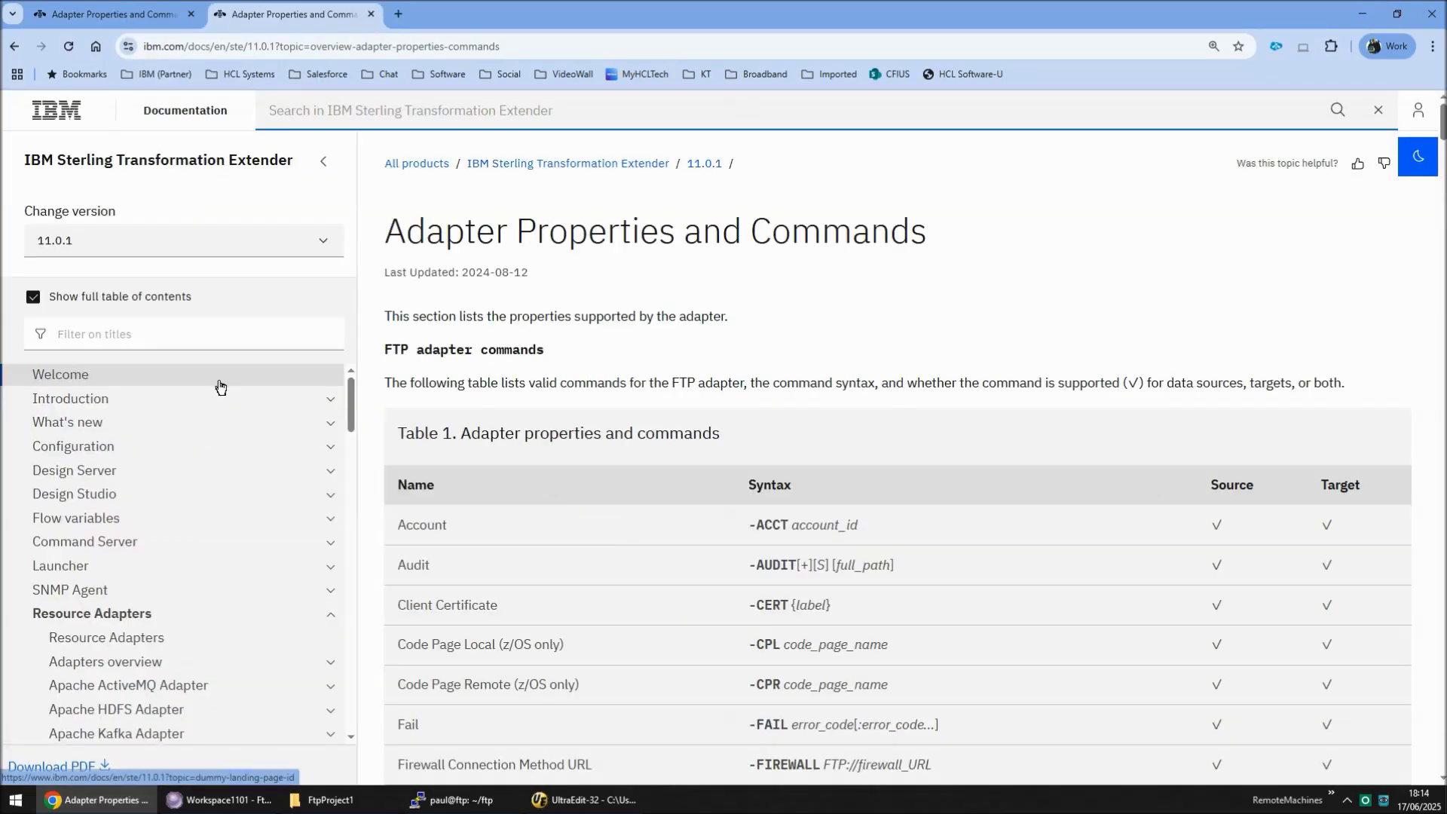
scroll(178, 467, "down", 7)
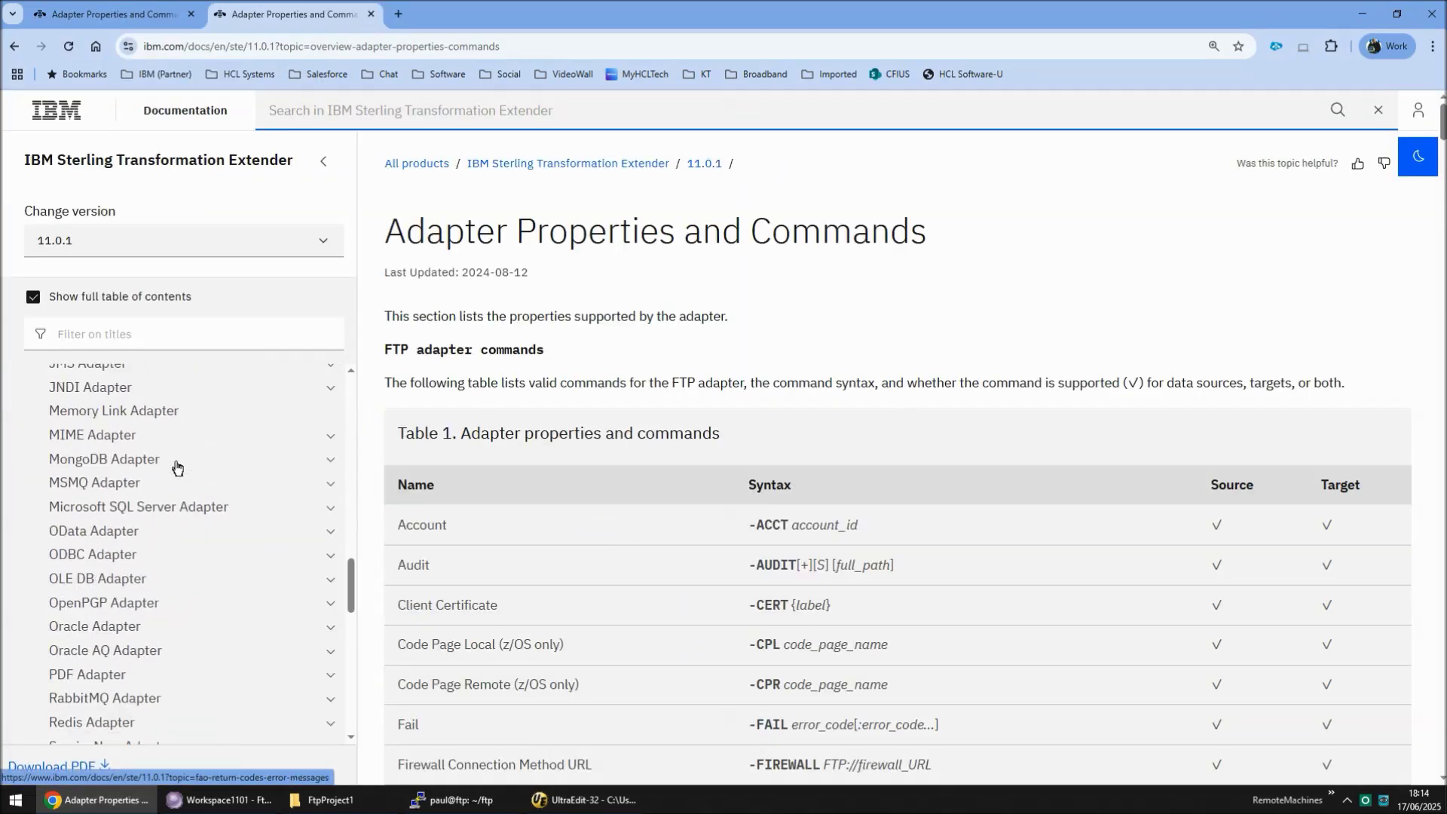
scroll(178, 468, "down", 3)
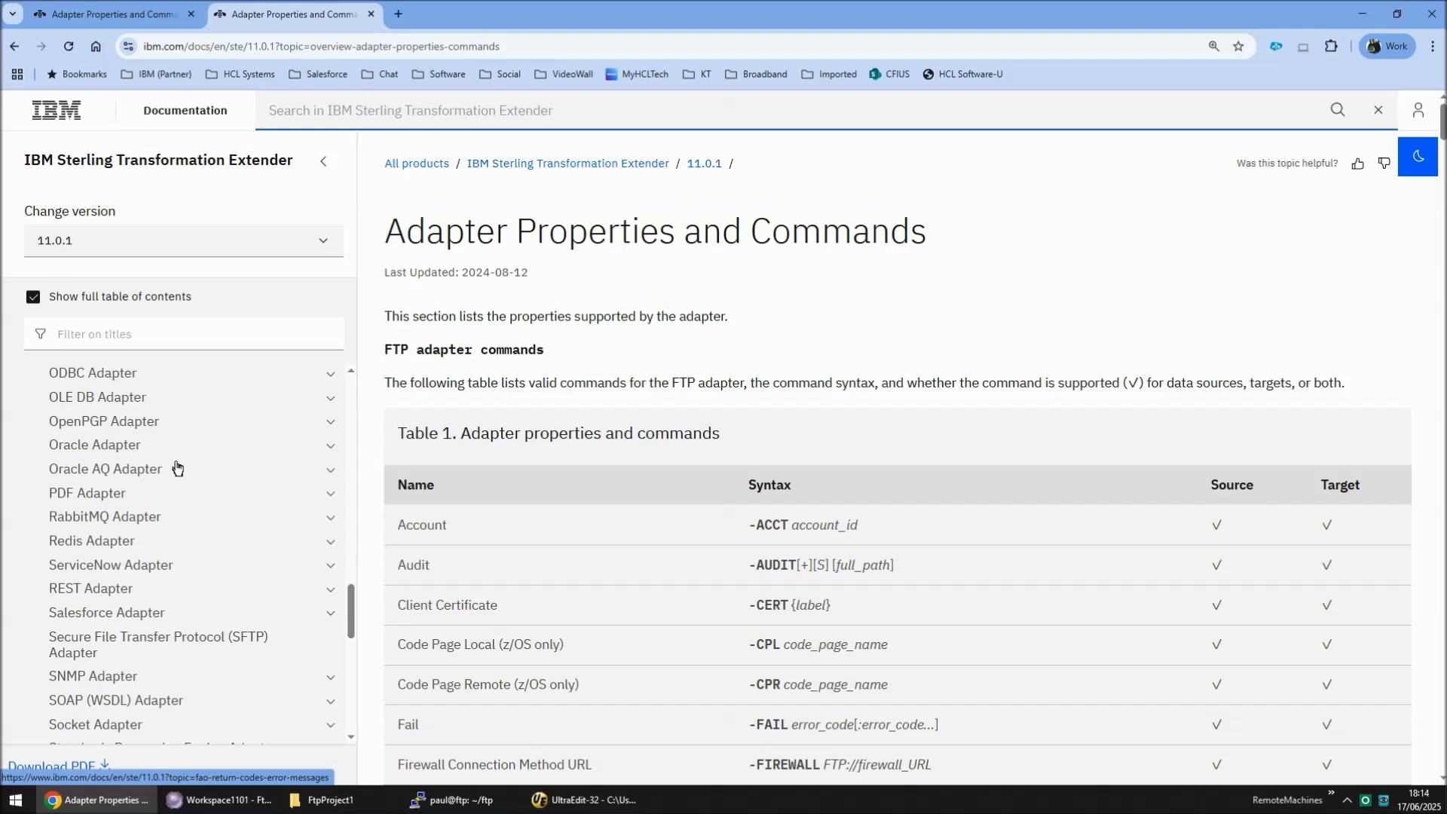
left_click(192, 637)
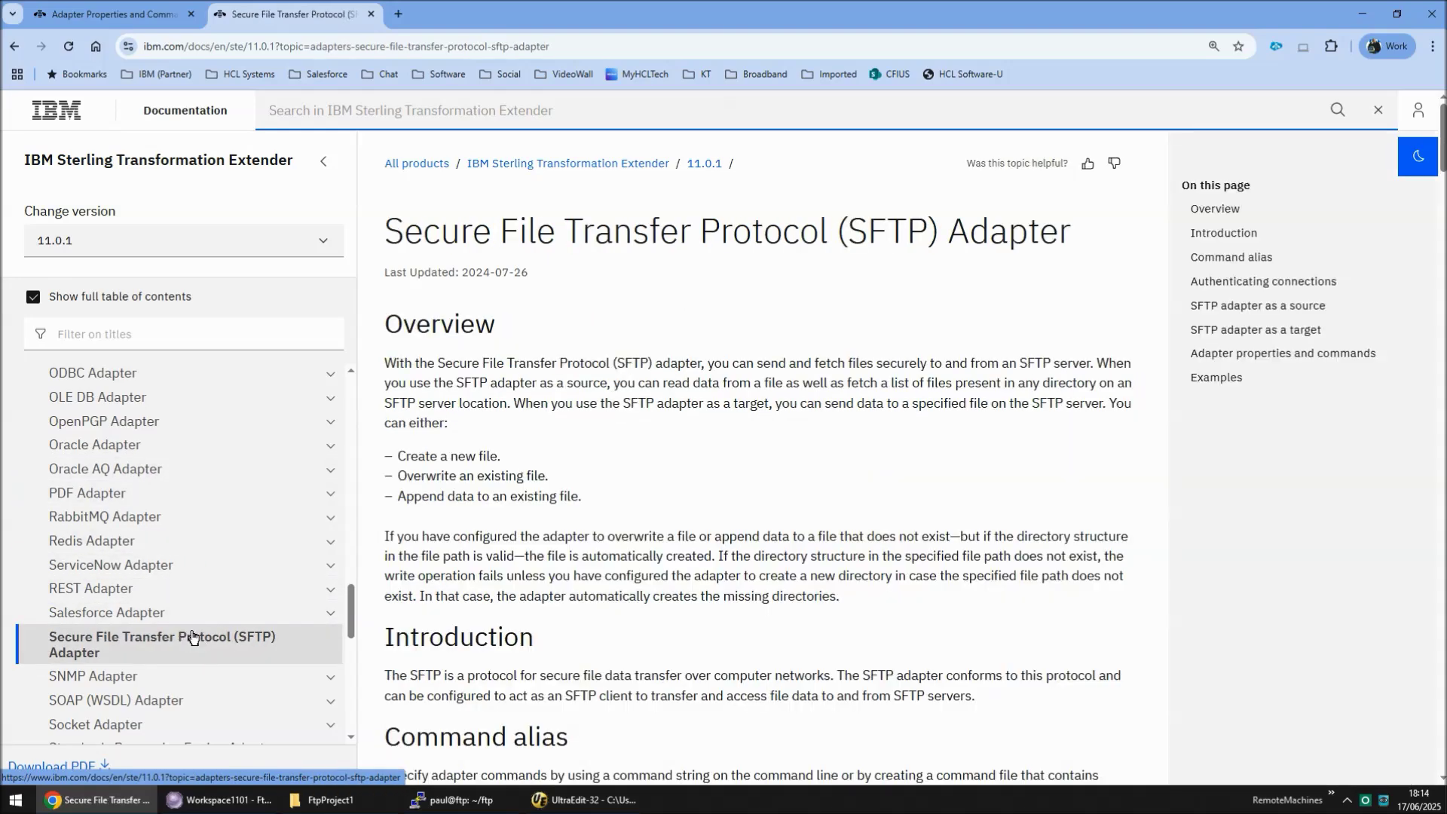
Examine the SFTP adapter's source and target modes and its connection and authentication properties with their corresponding commands
scroll(192, 637, "down", 3)
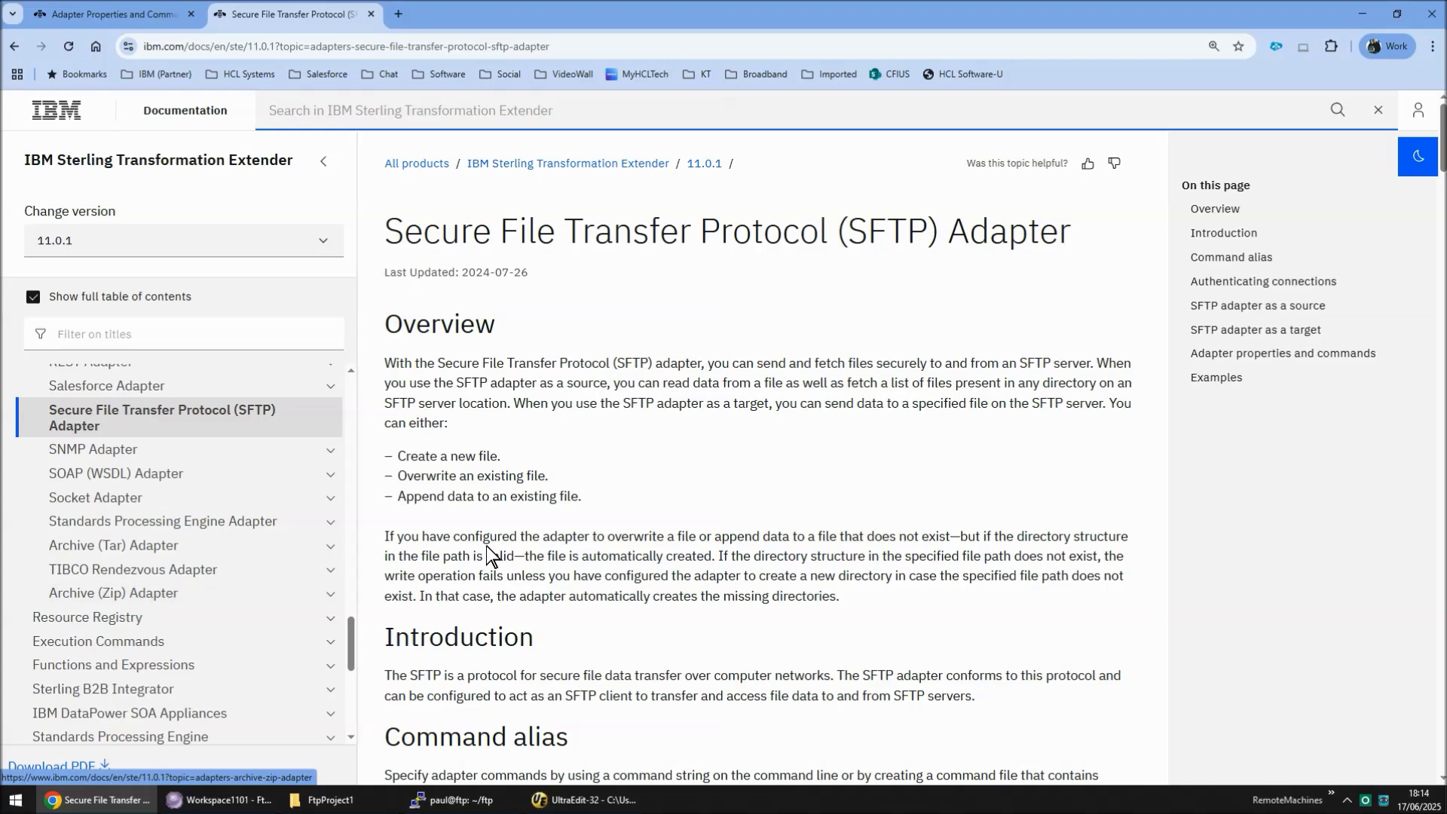
scroll(595, 531, "down", 3)
scroll(623, 523, "down", 15)
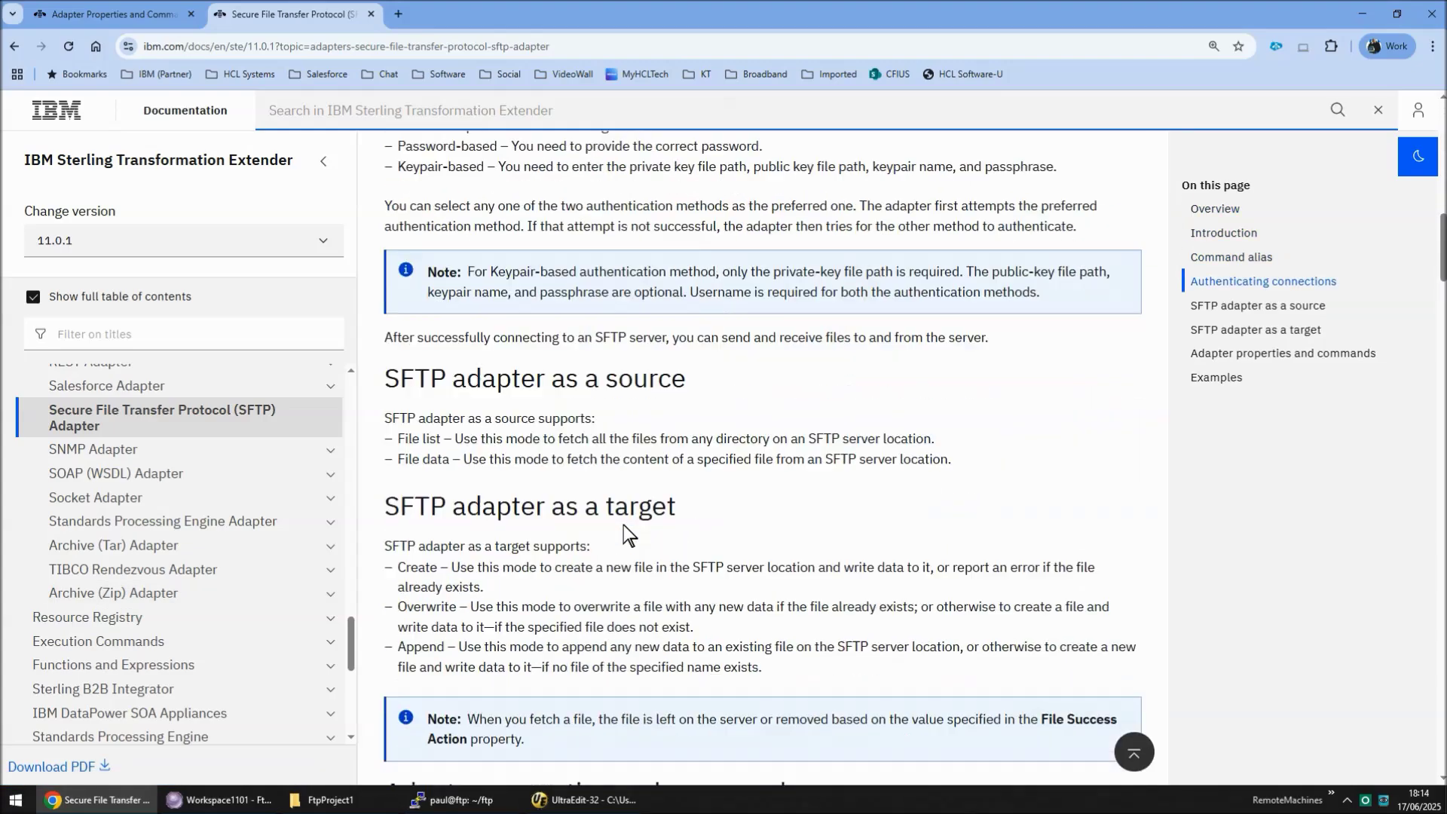
scroll(625, 532, "down", 6)
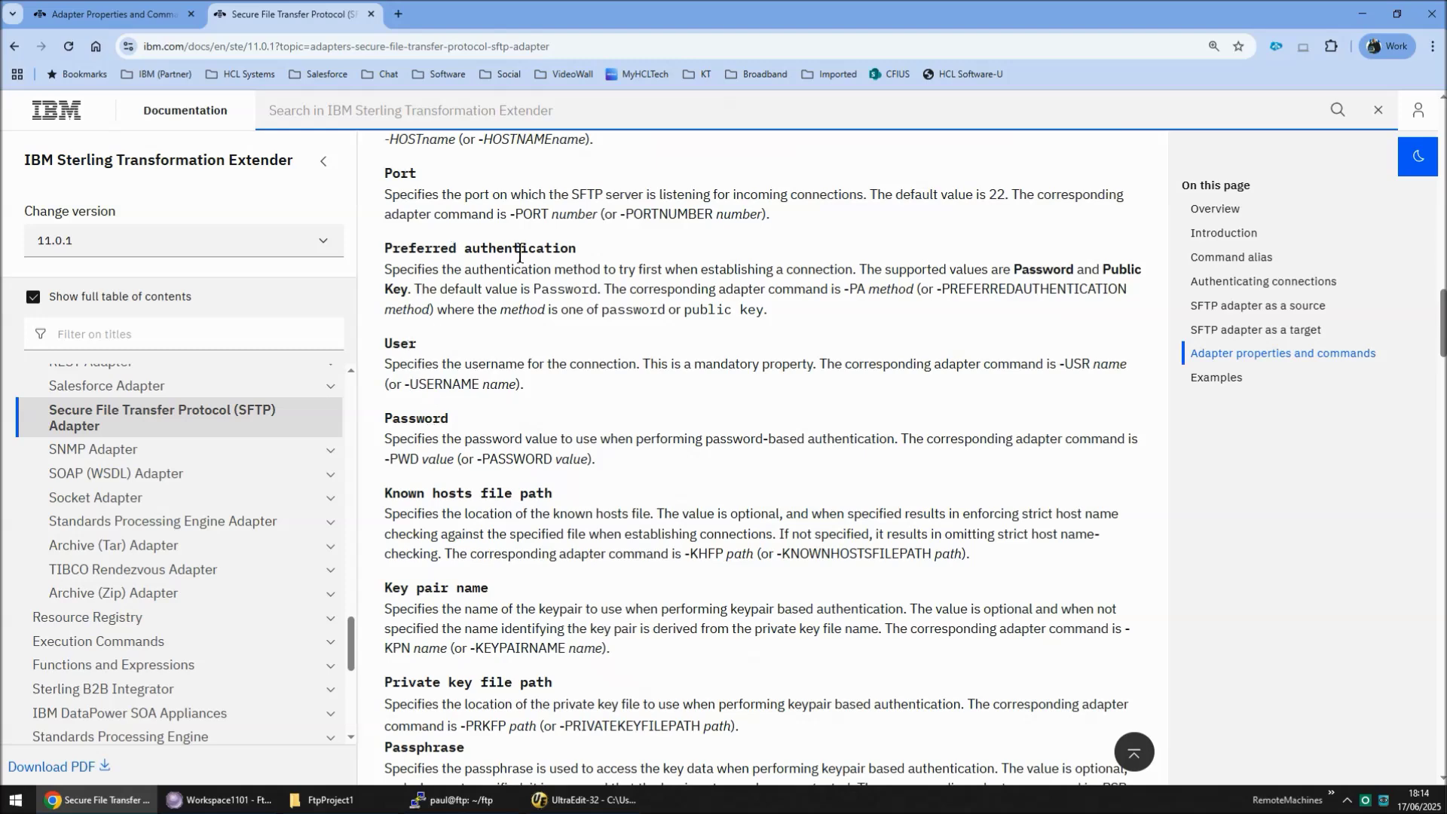
scroll(667, 482, "down", 6)
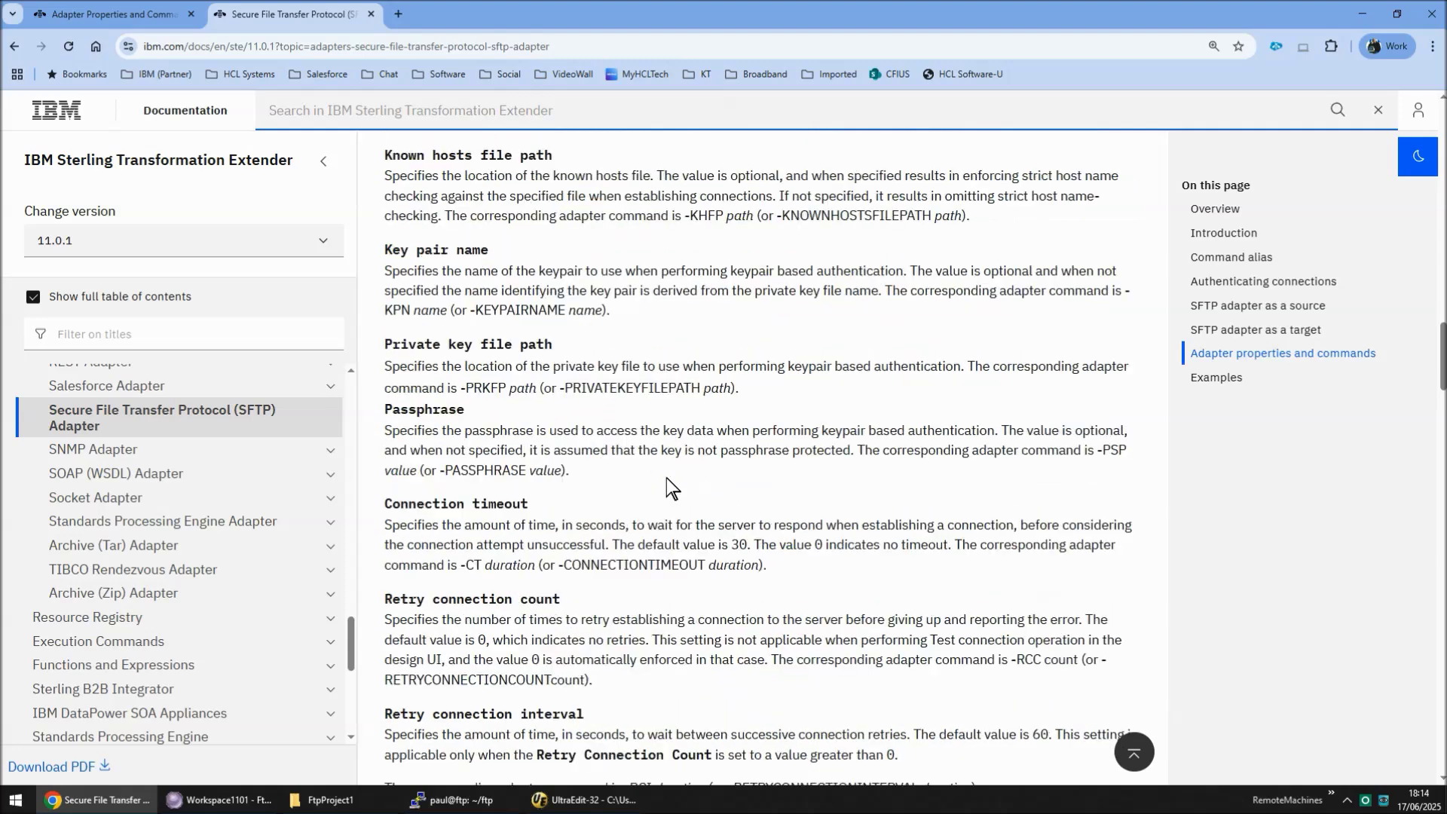